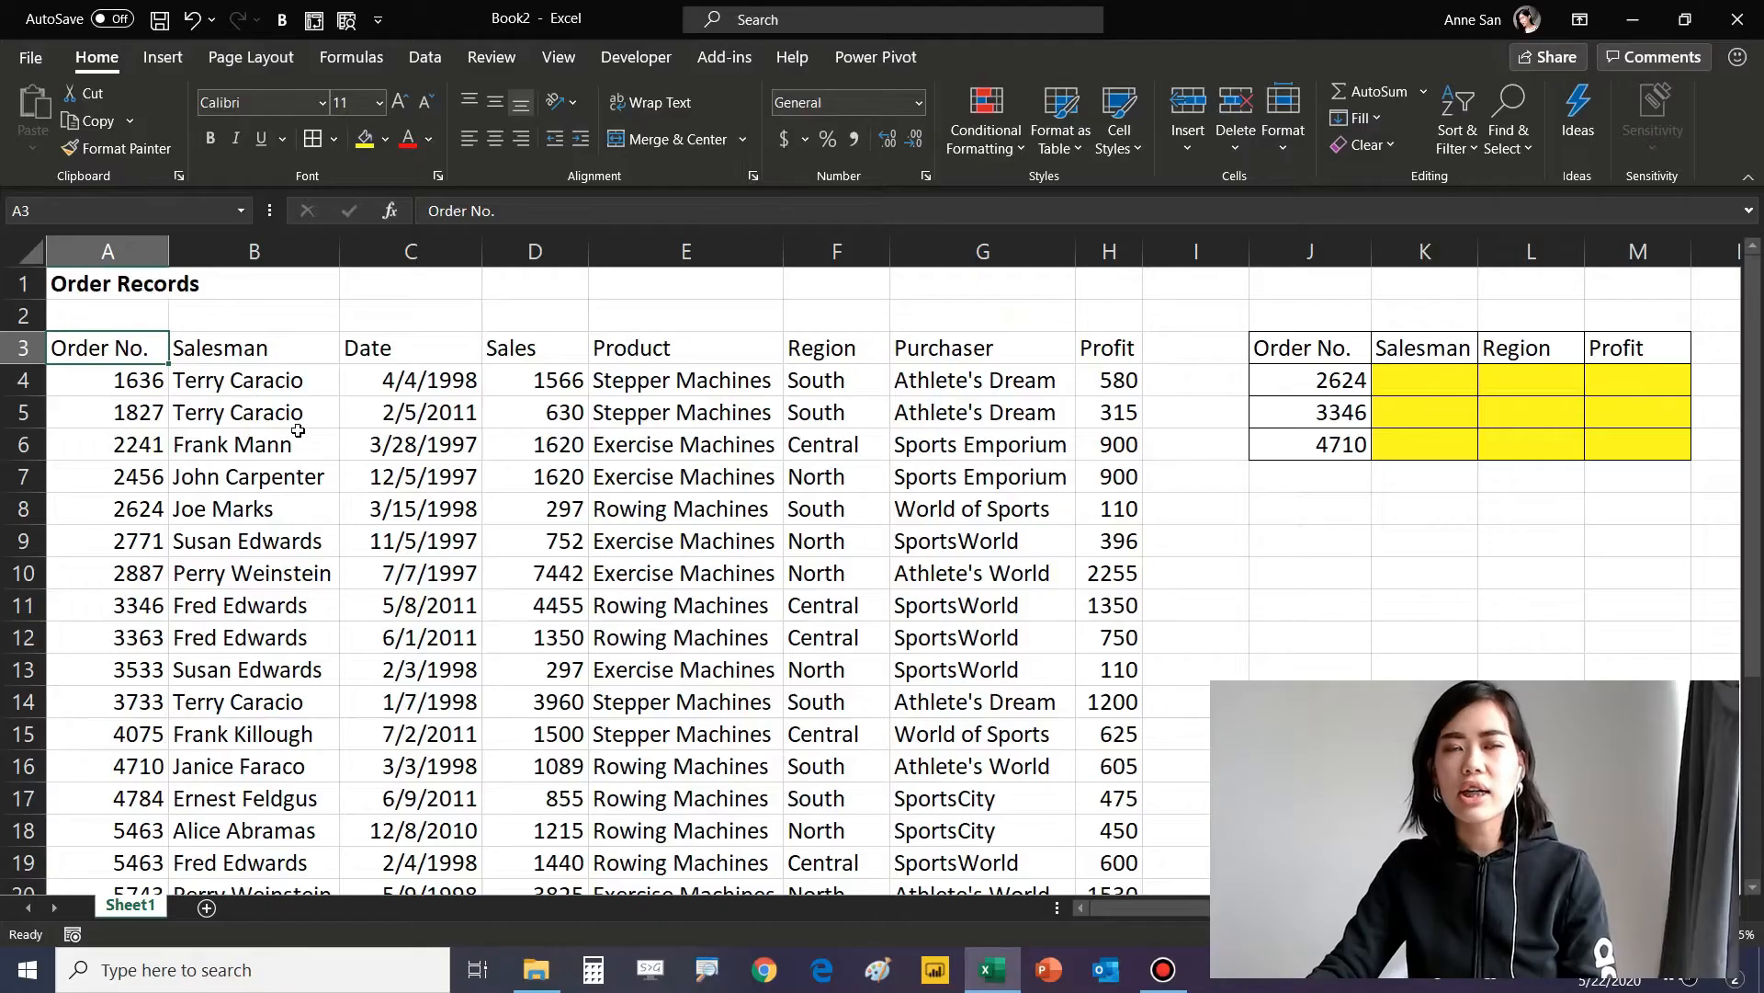
pyautogui.click(298, 437)
pyautogui.click(271, 599)
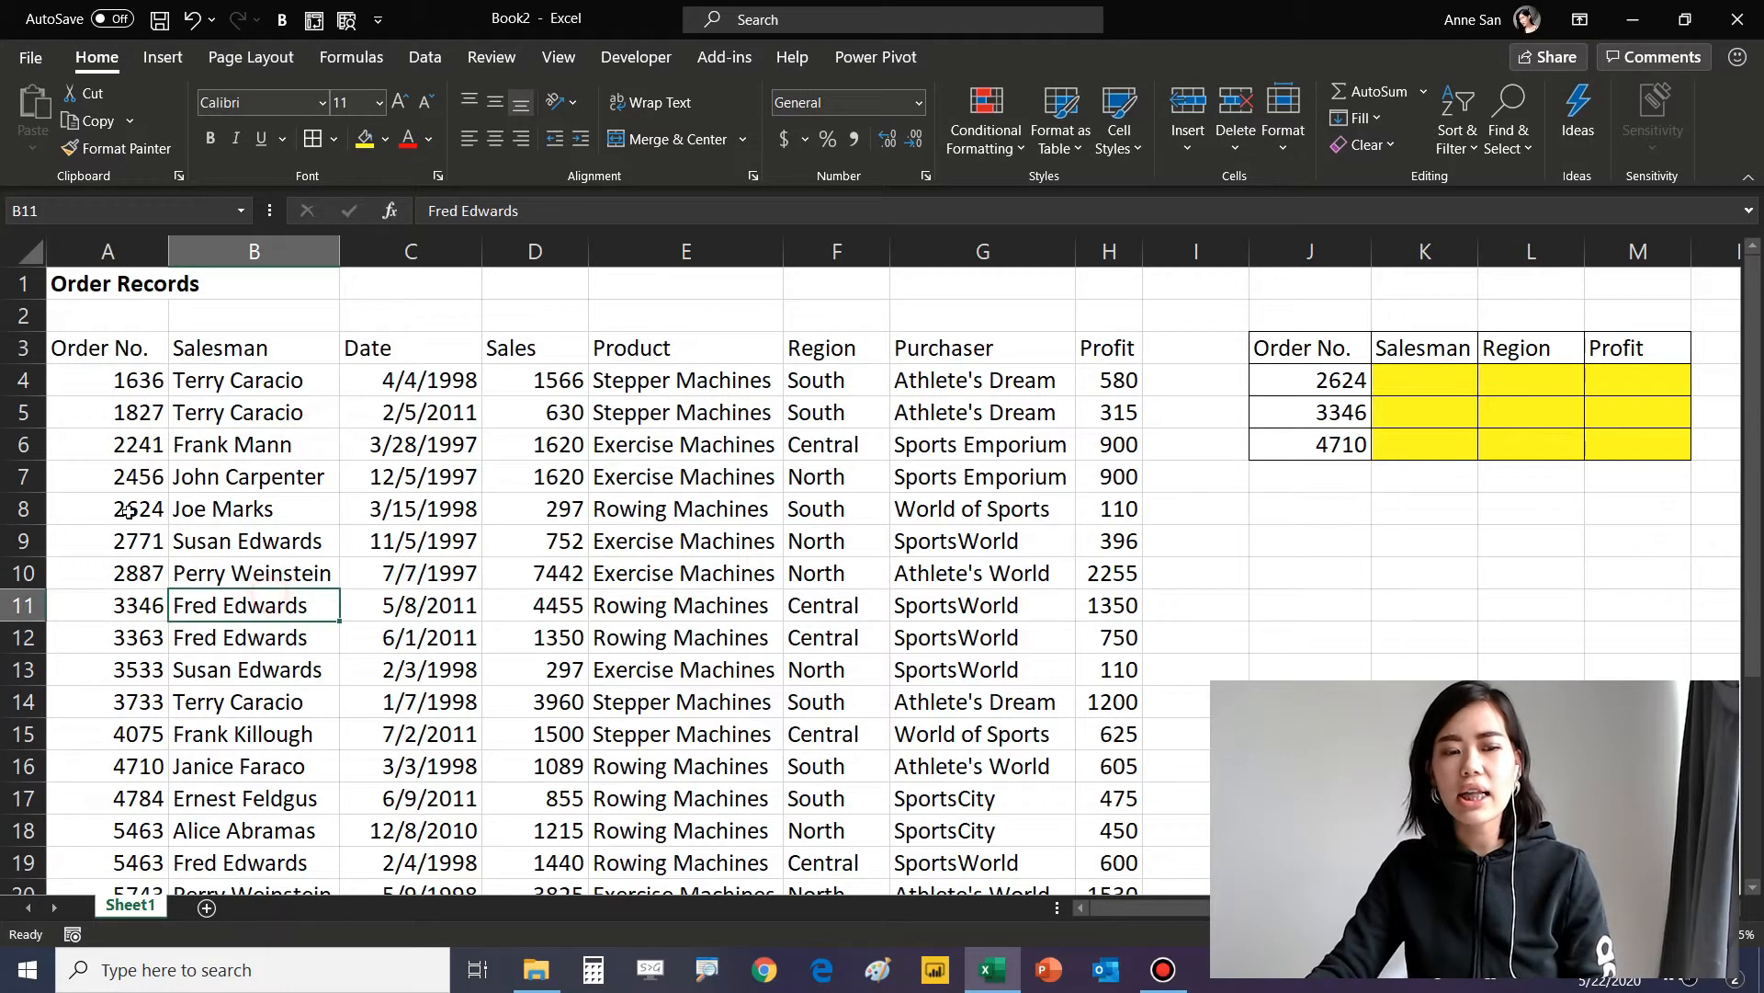
pyautogui.click(275, 382)
pyautogui.click(478, 437)
# Convert the order records in A3:H28 into a table with headers.
pyautogui.click(319, 542)
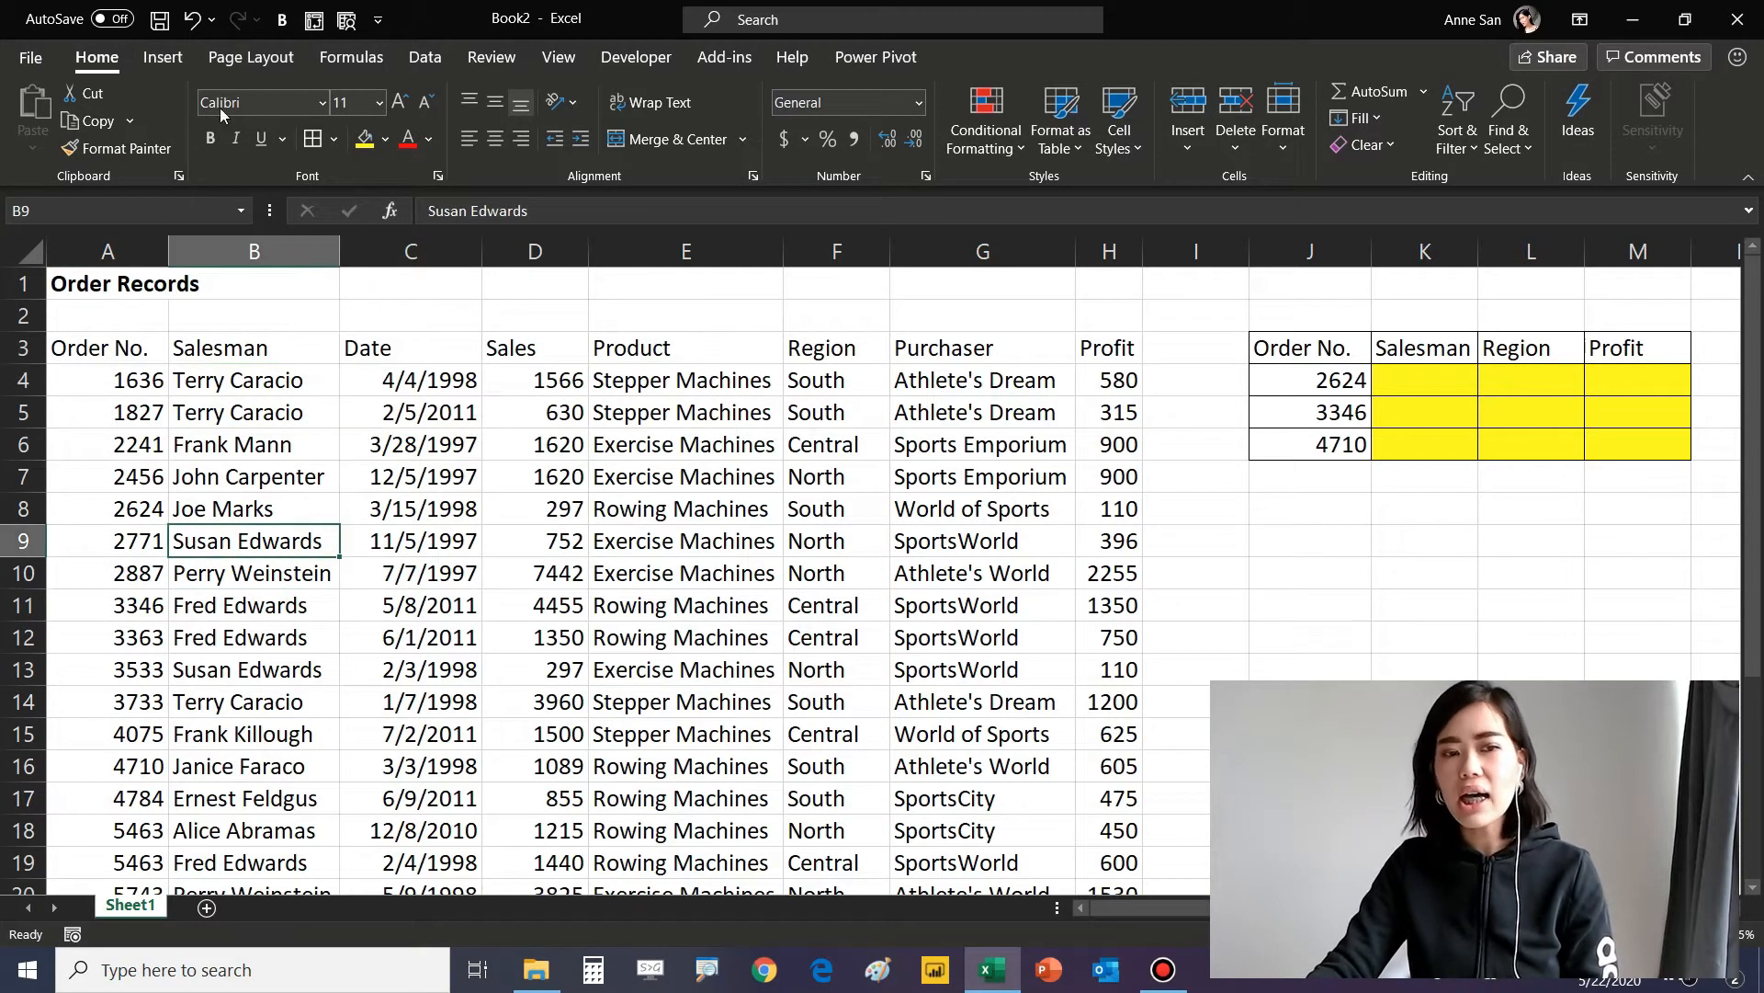
pyautogui.click(179, 62)
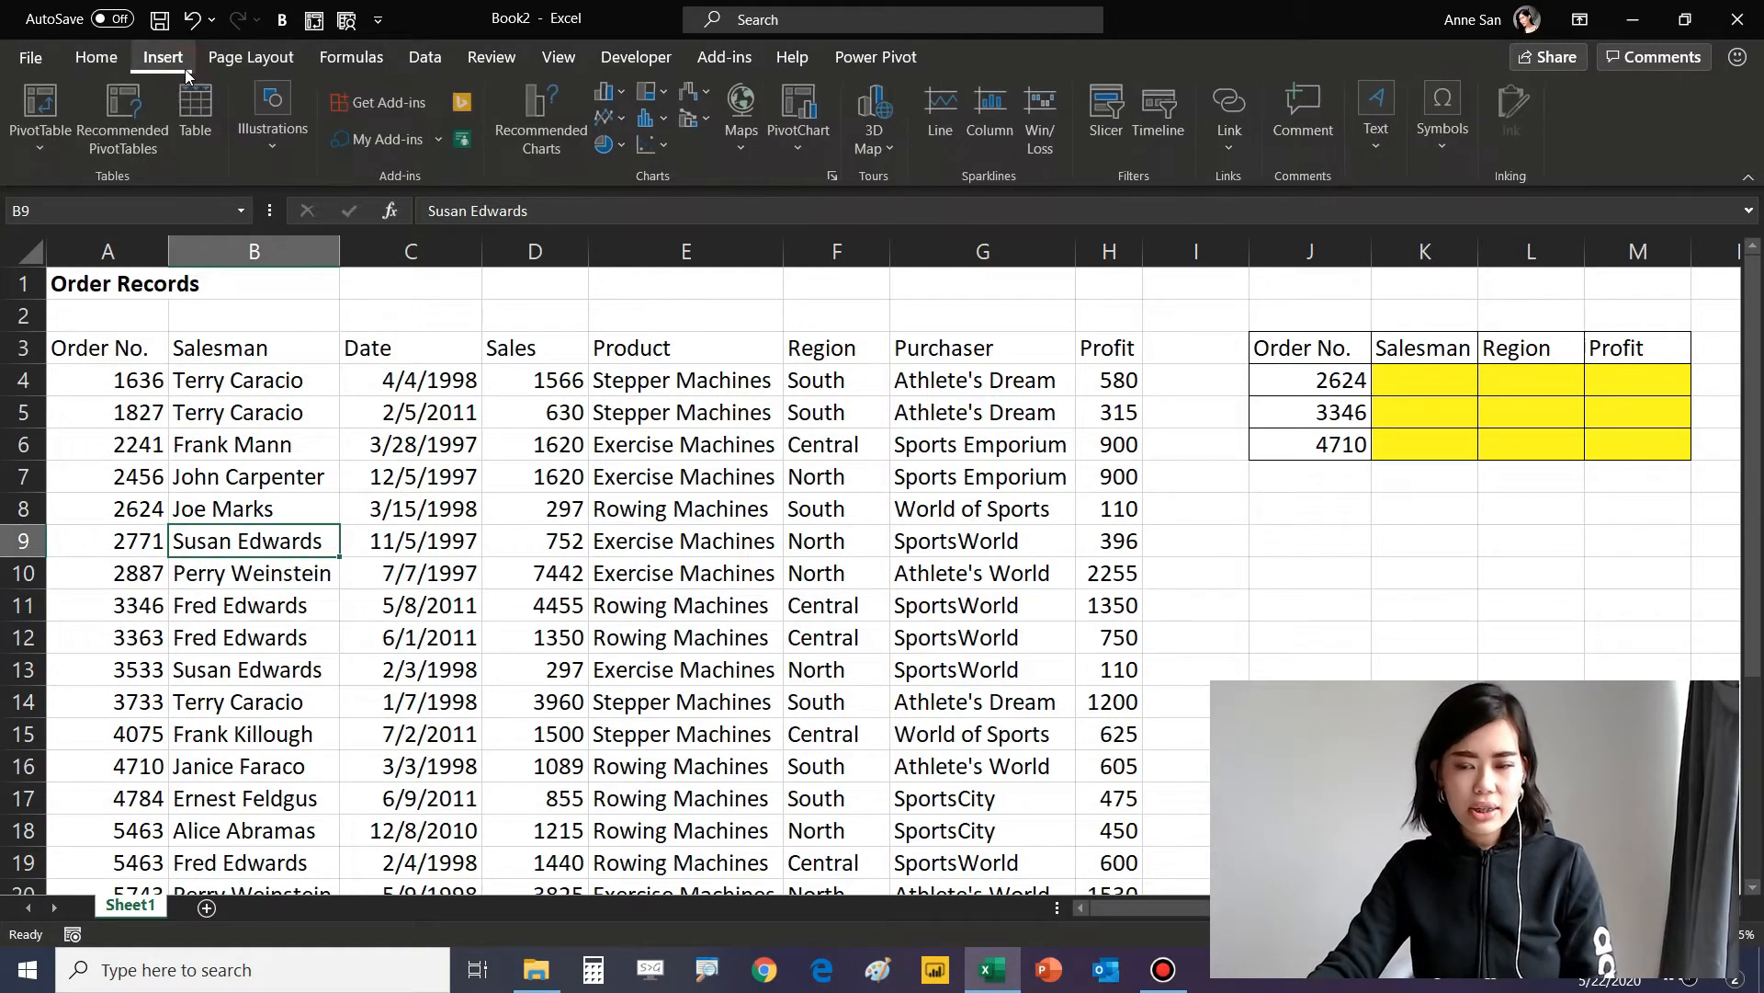
pyautogui.click(196, 127)
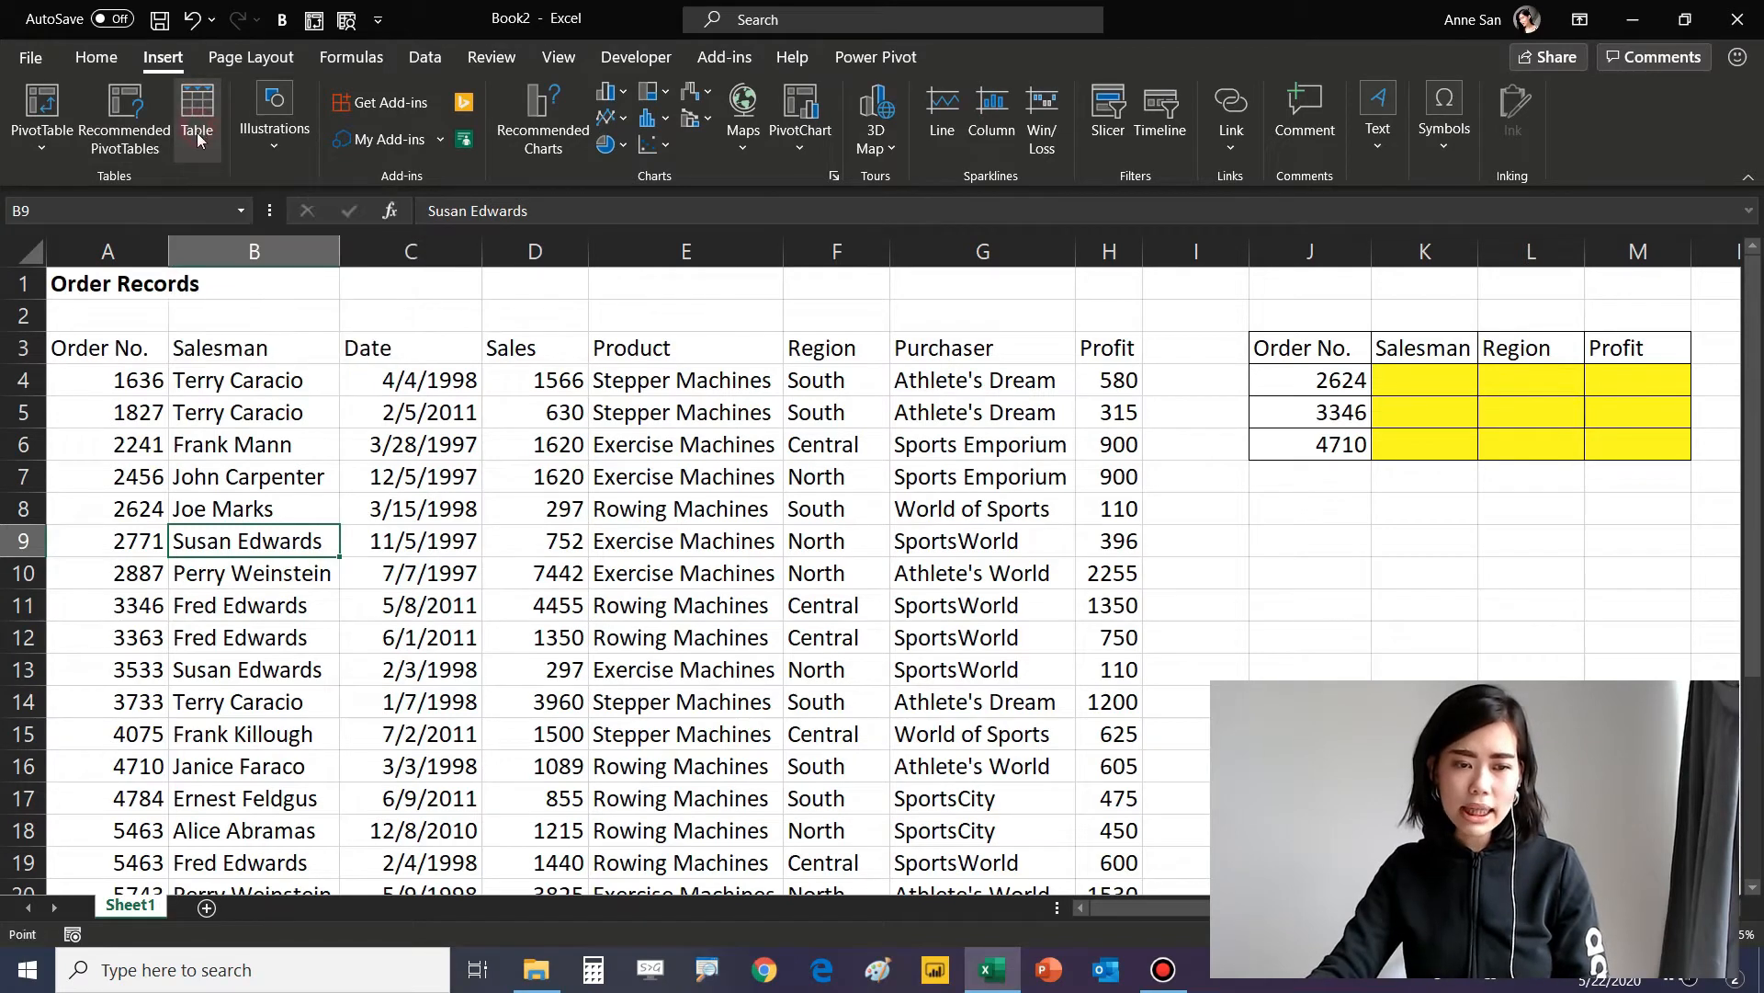
pyautogui.moveTo(782, 344); pyautogui.dragTo(635, 327)
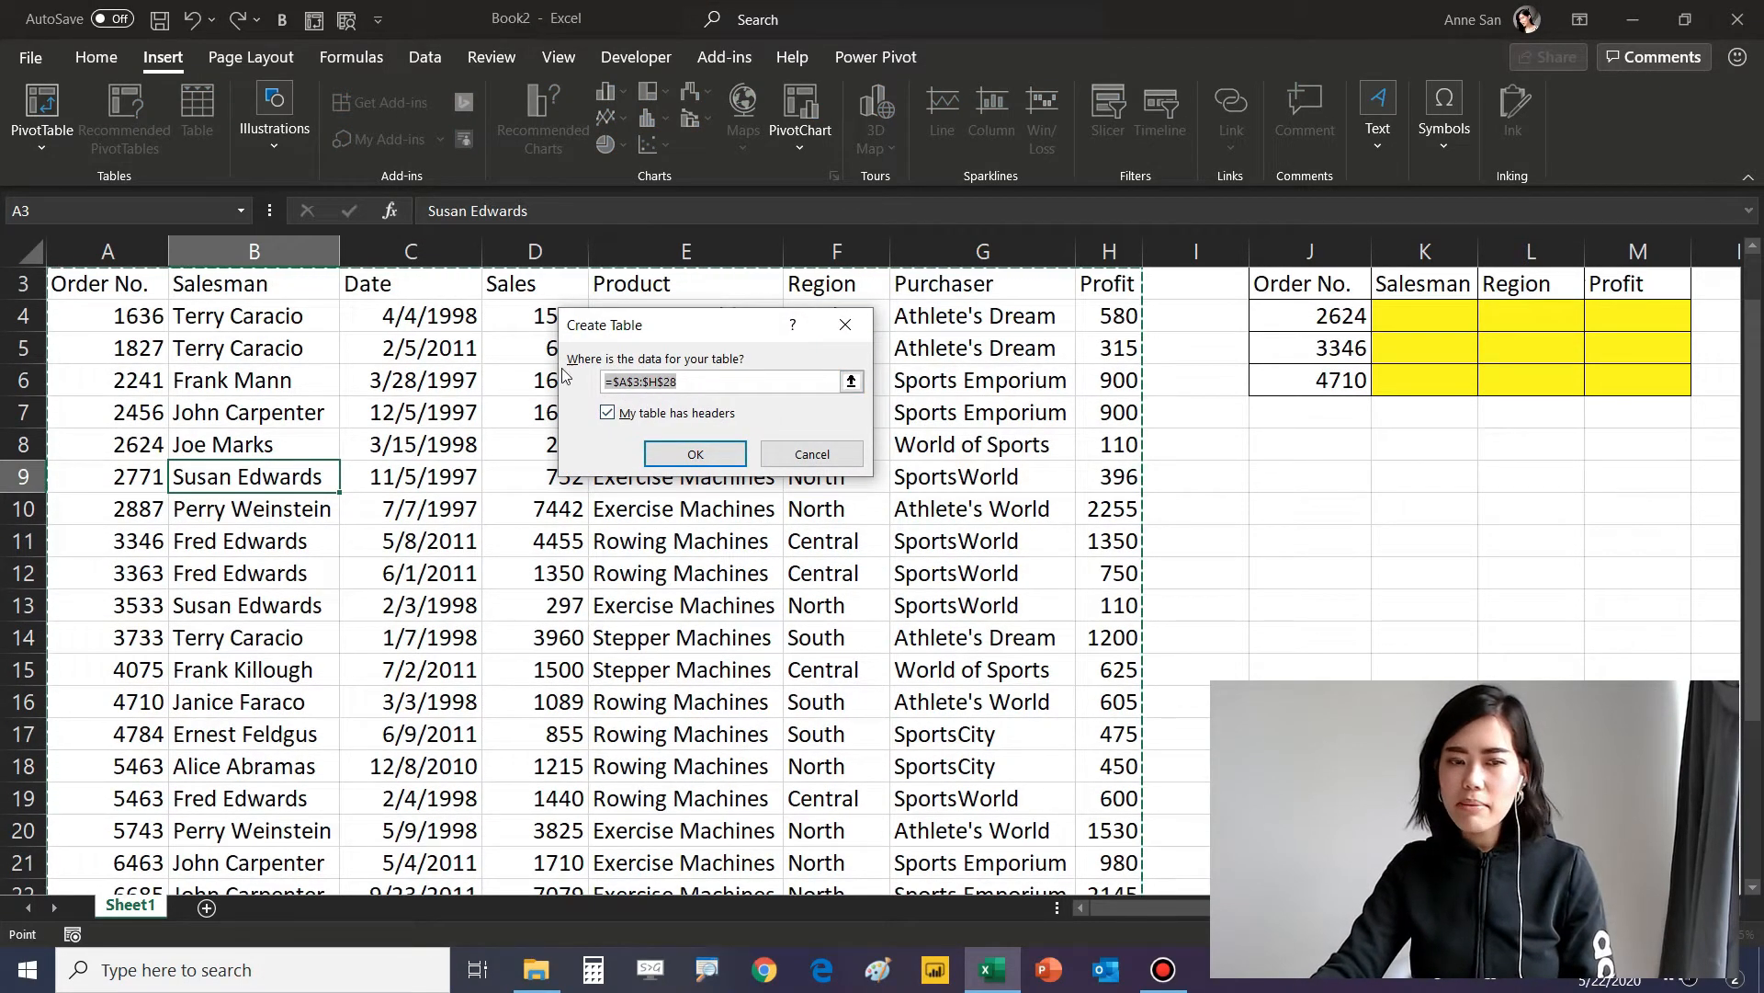
pyautogui.click(696, 453)
pyautogui.click(446, 412)
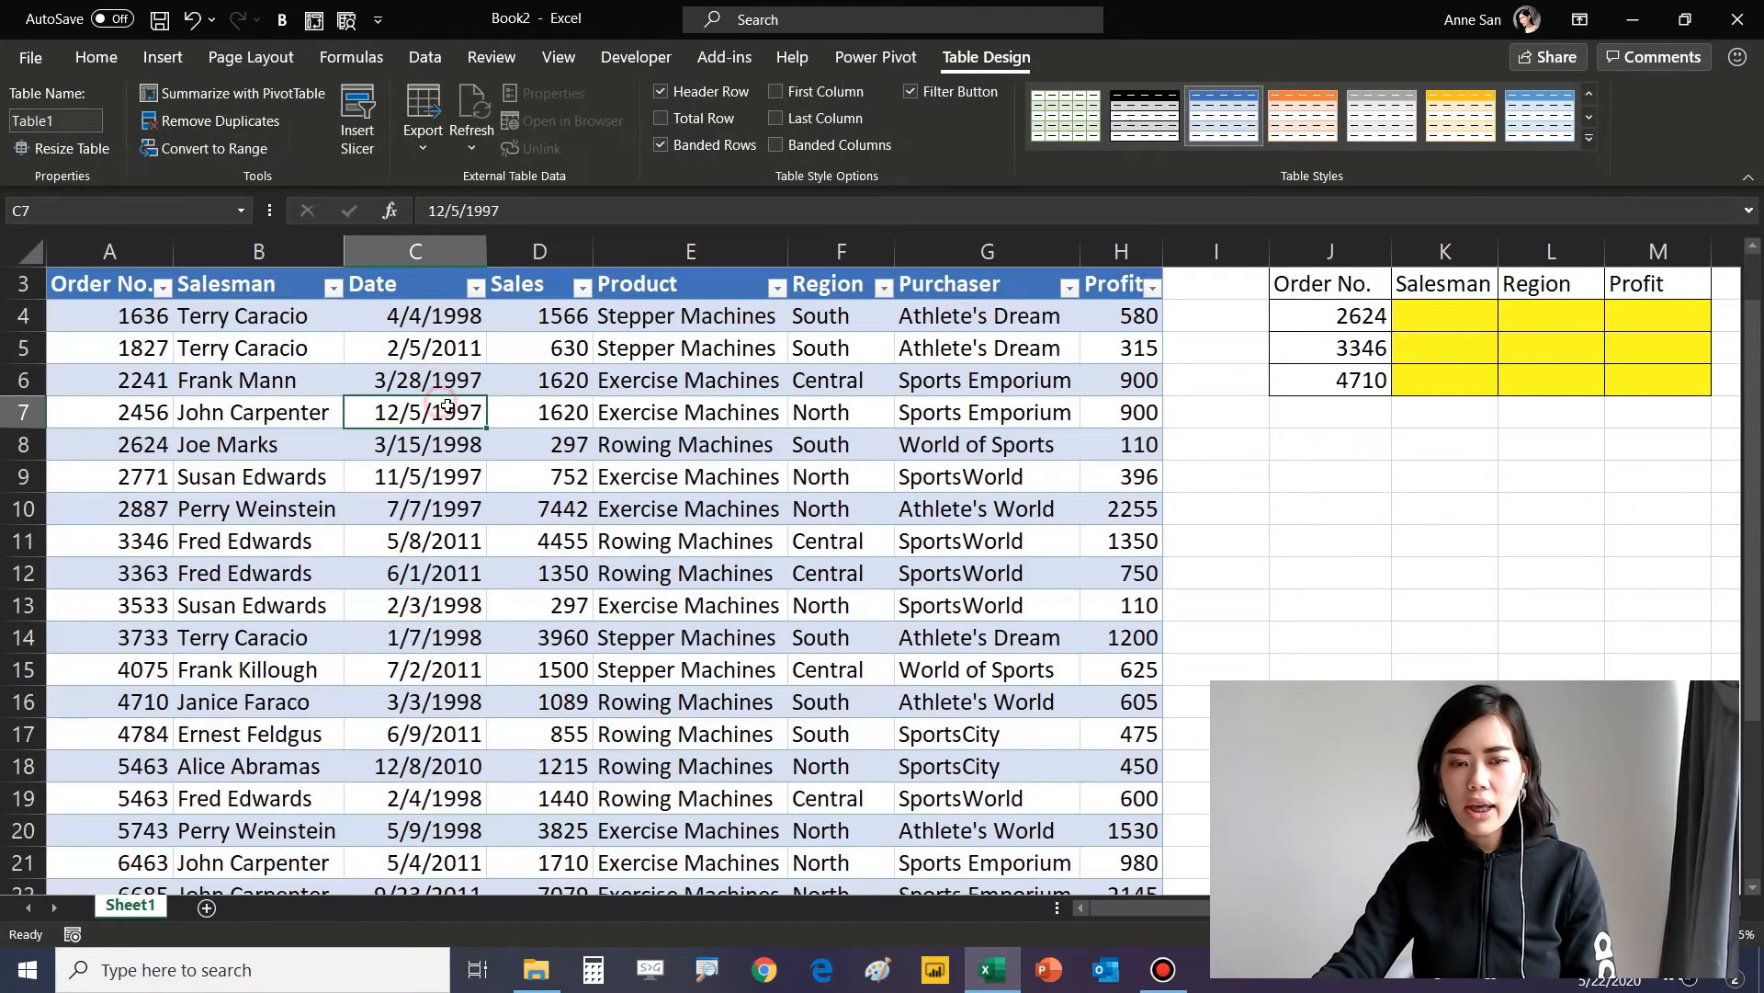
pyautogui.scroll(1, 506, 434)
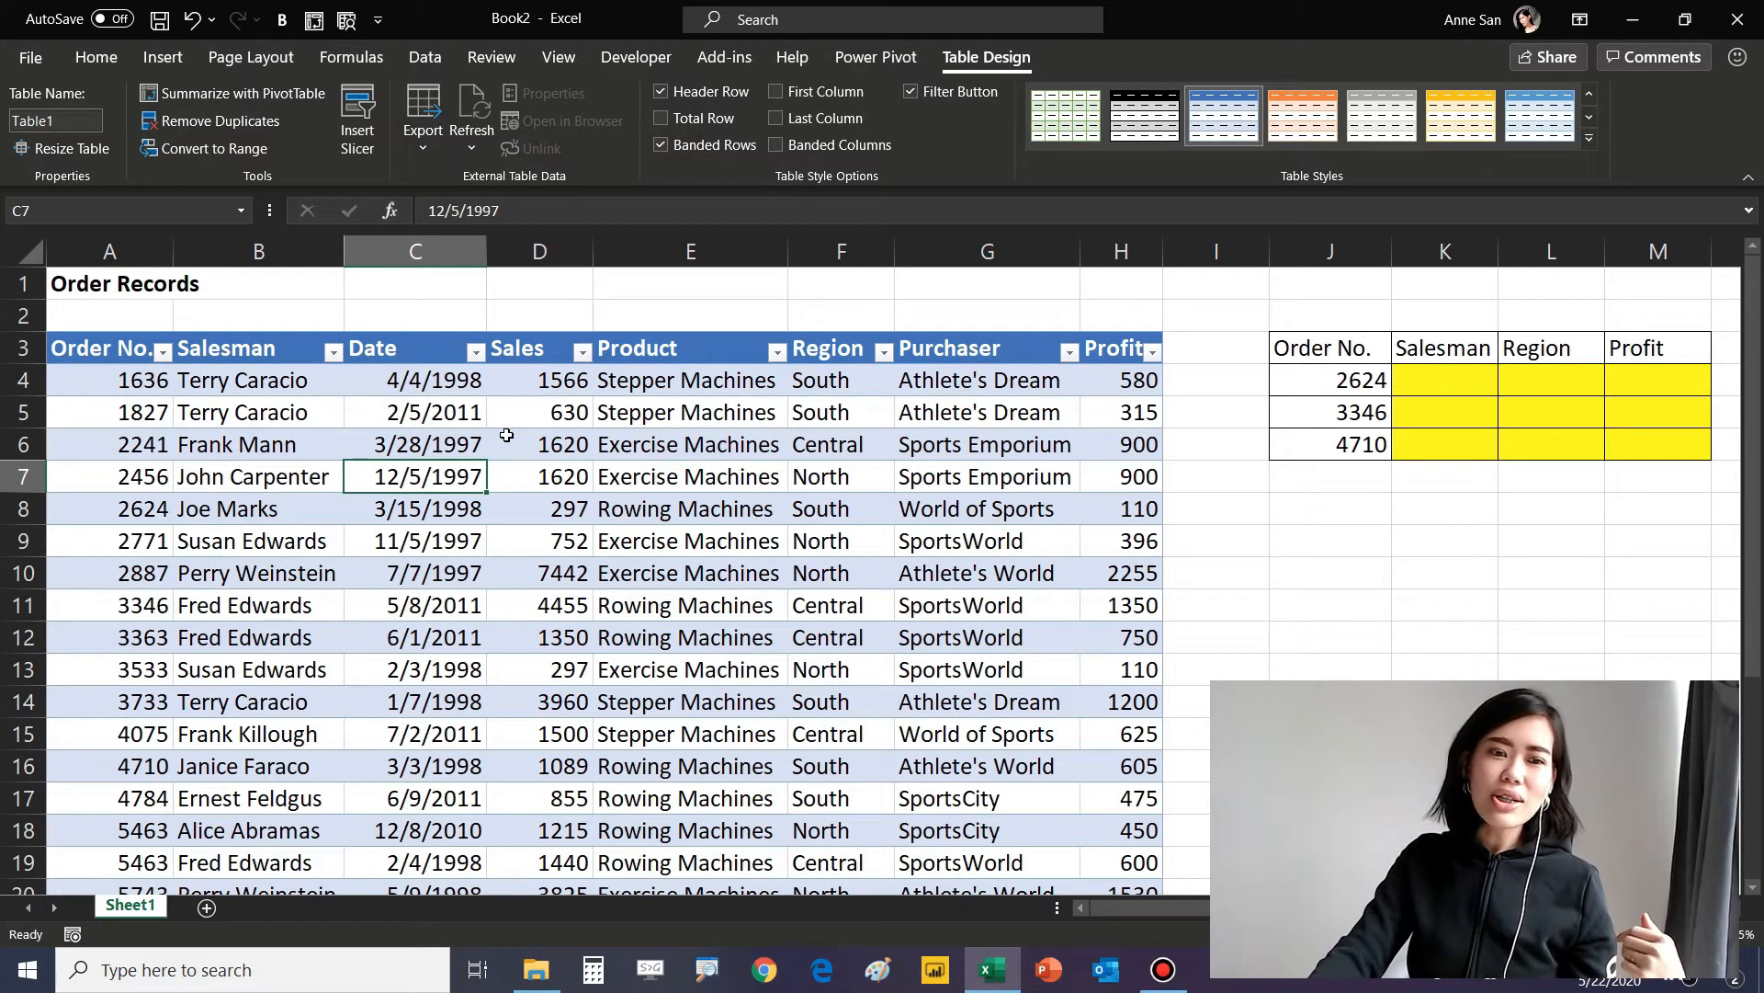
pyautogui.click(497, 441)
pyautogui.click(497, 542)
pyautogui.click(508, 599)
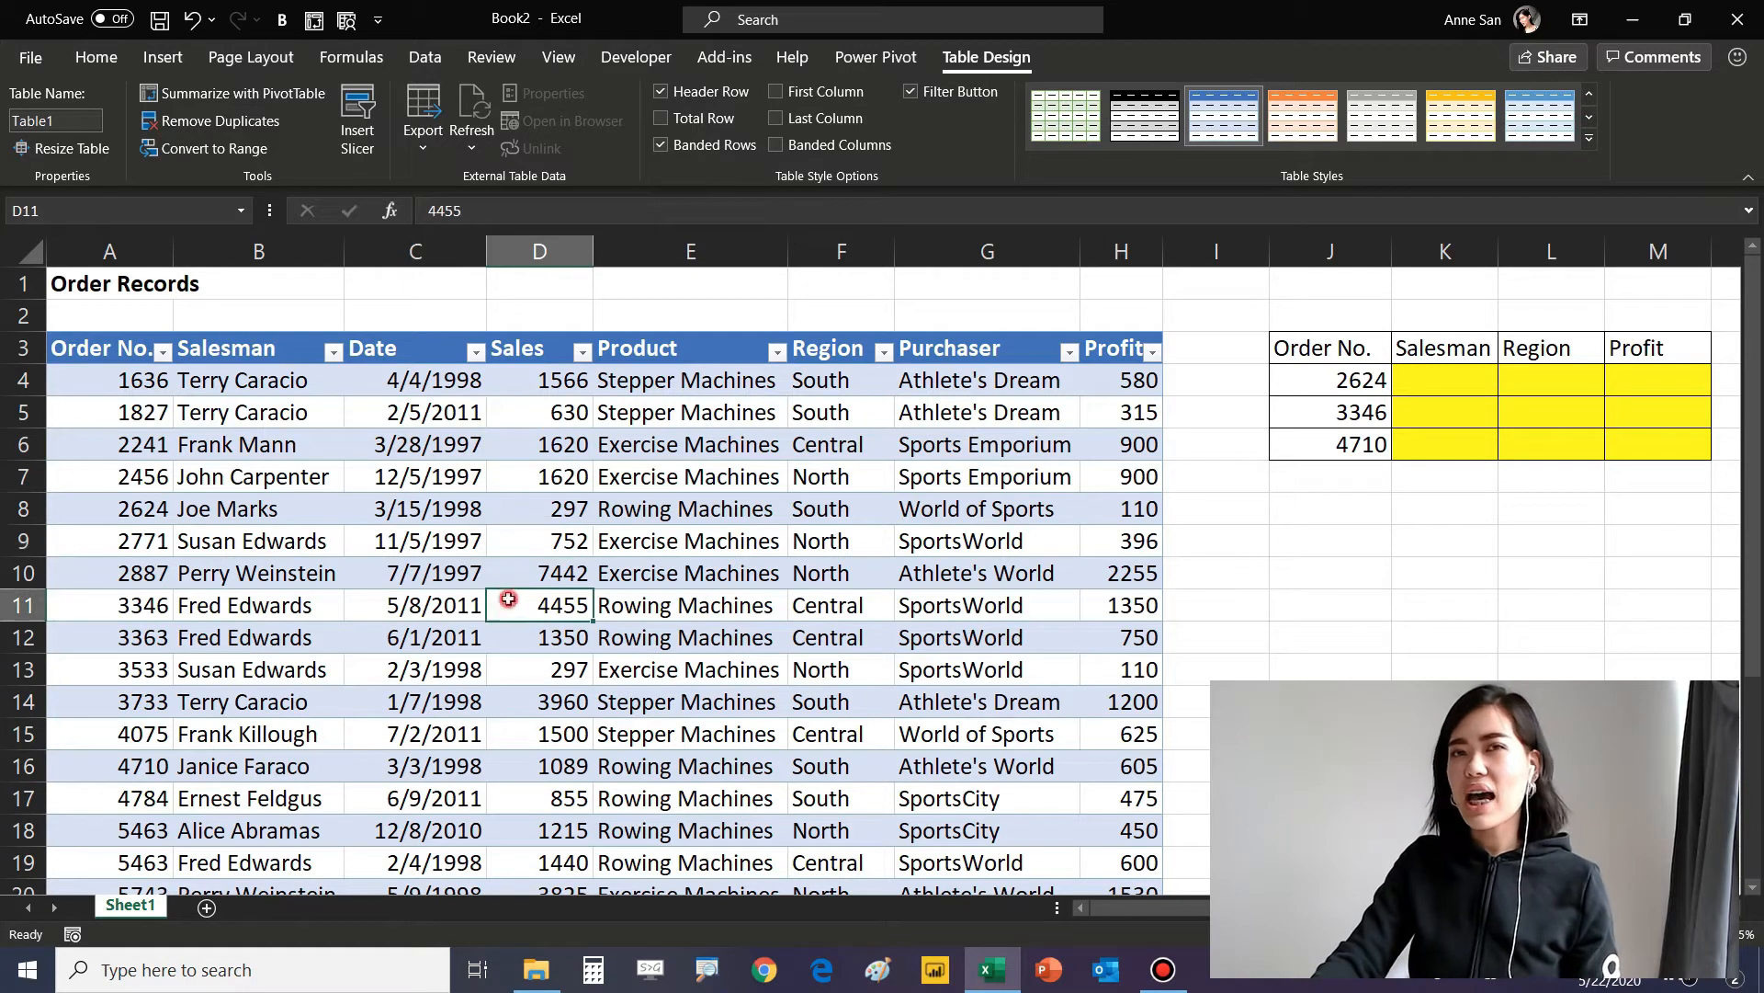
pyautogui.click(441, 608)
pyautogui.click(330, 454)
pyautogui.click(654, 548)
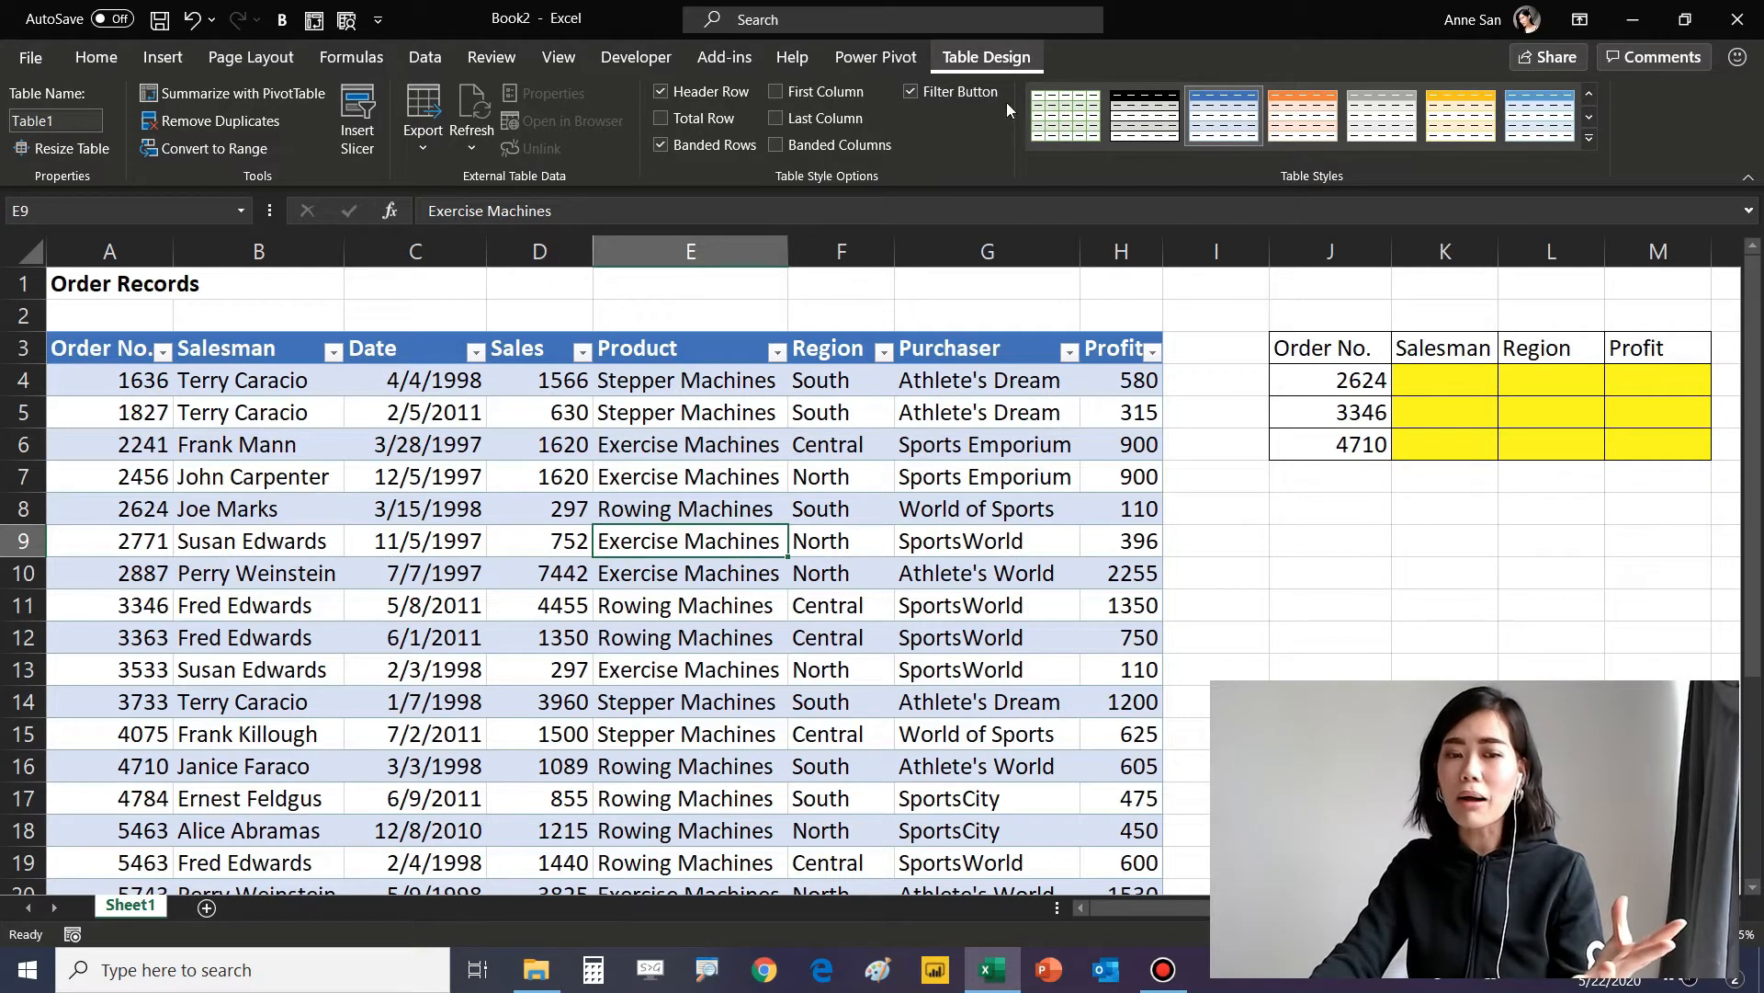
pyautogui.click(1297, 547)
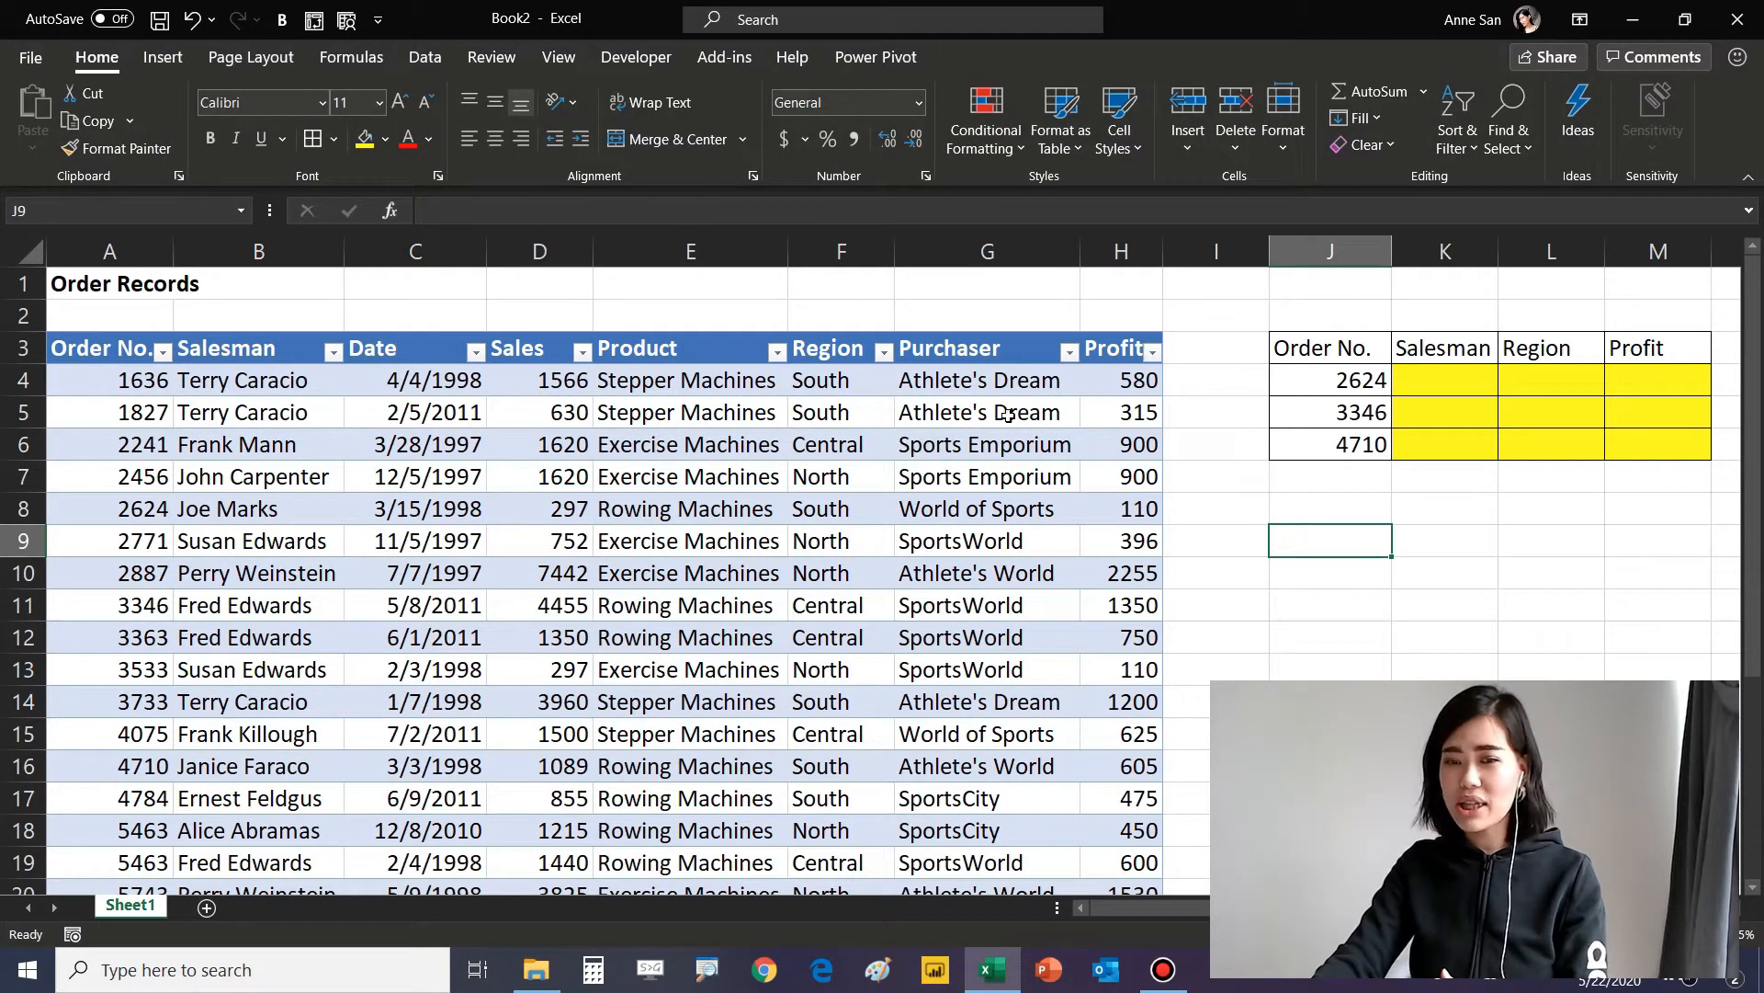
# Rename the order records table as Order.
pyautogui.click(828, 475)
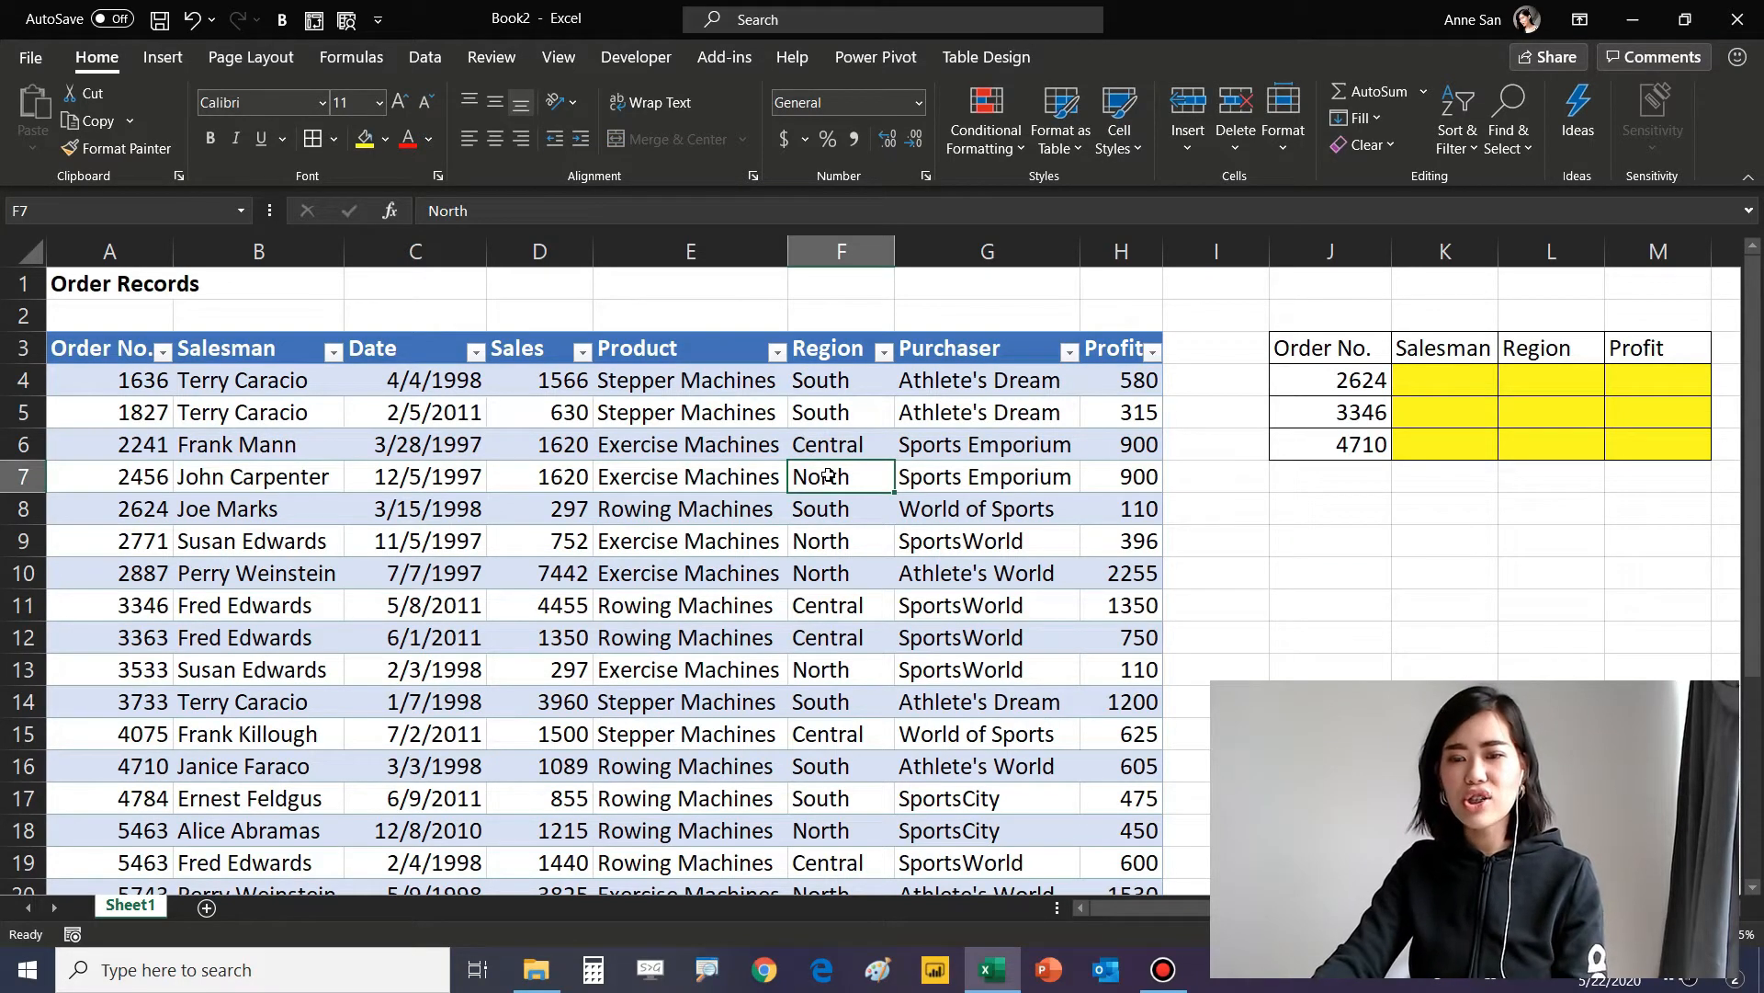
pyautogui.click(1007, 61)
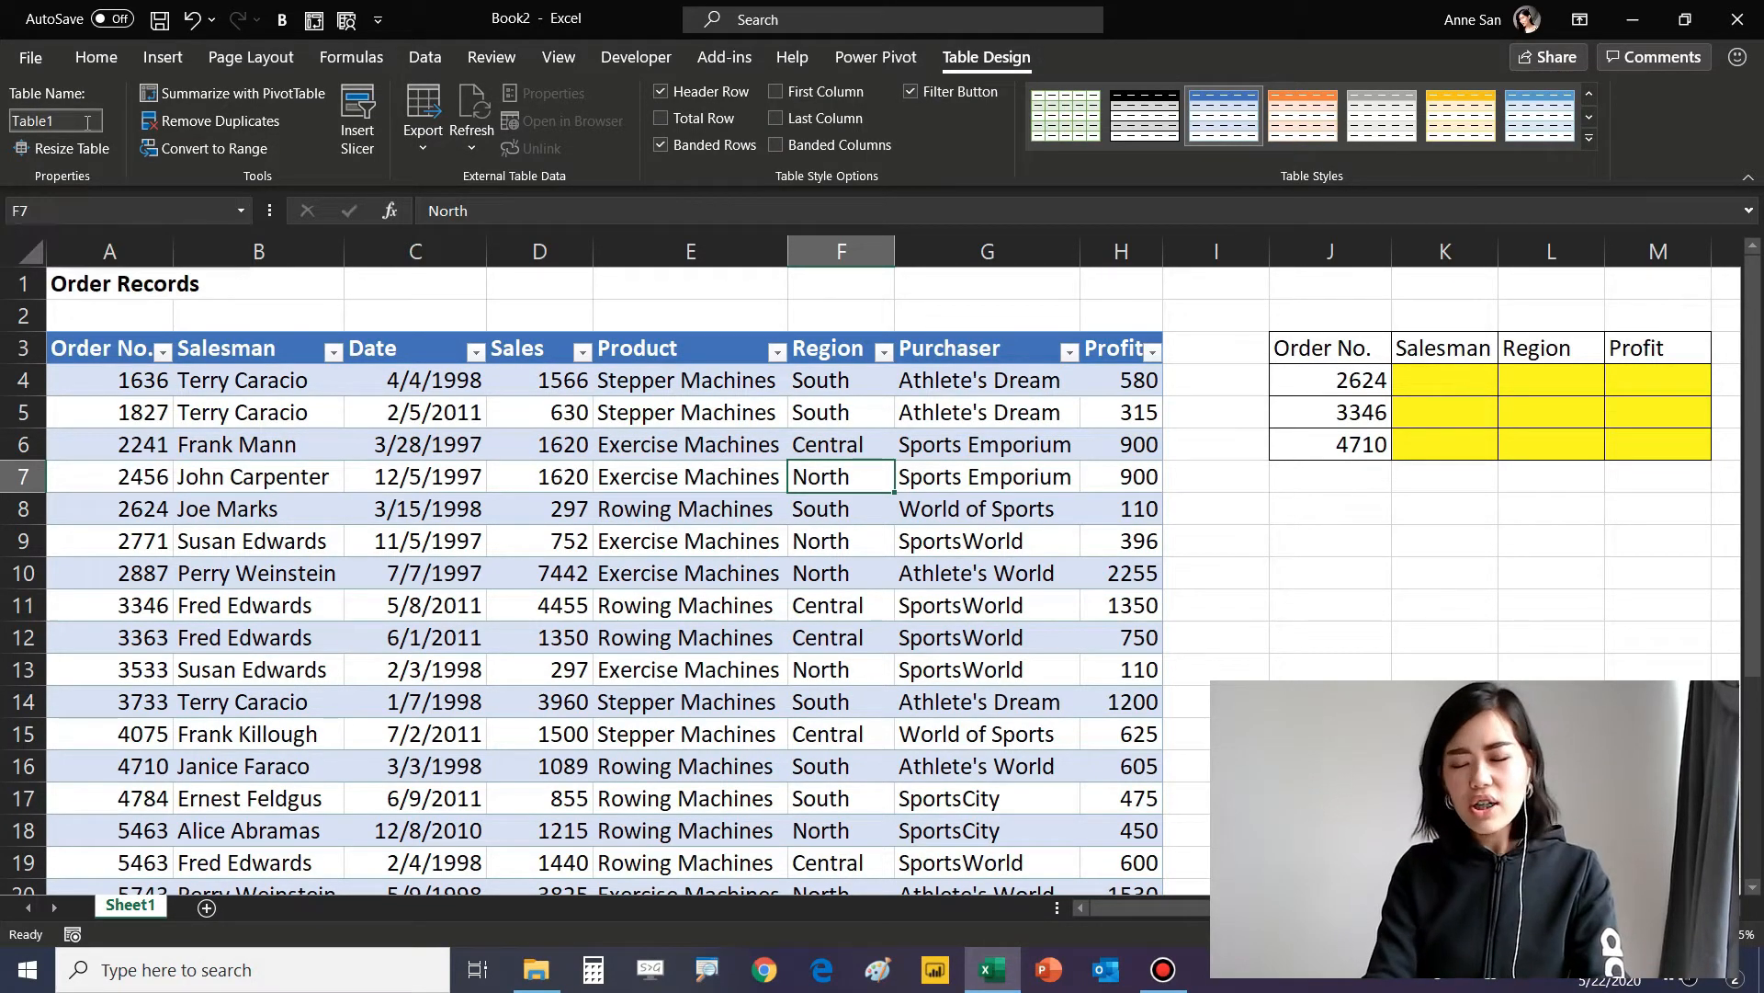
pyautogui.click(87, 123)
pyautogui.write('Order')
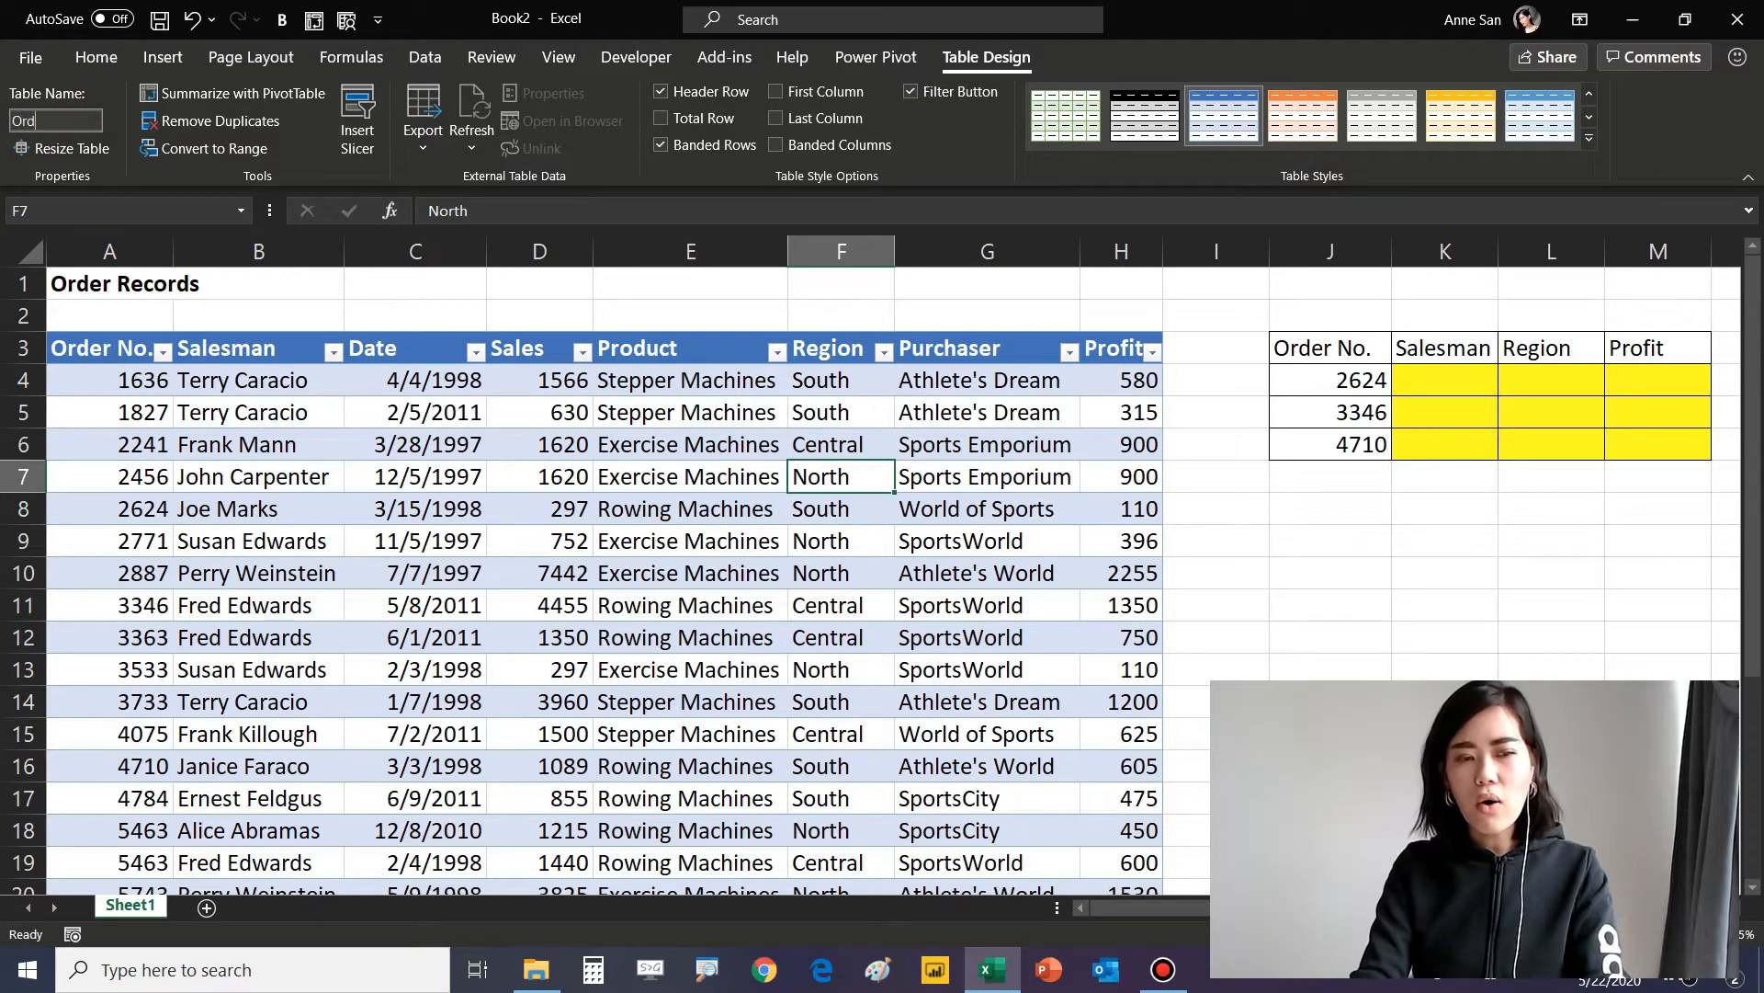
pyautogui.click(328, 487)
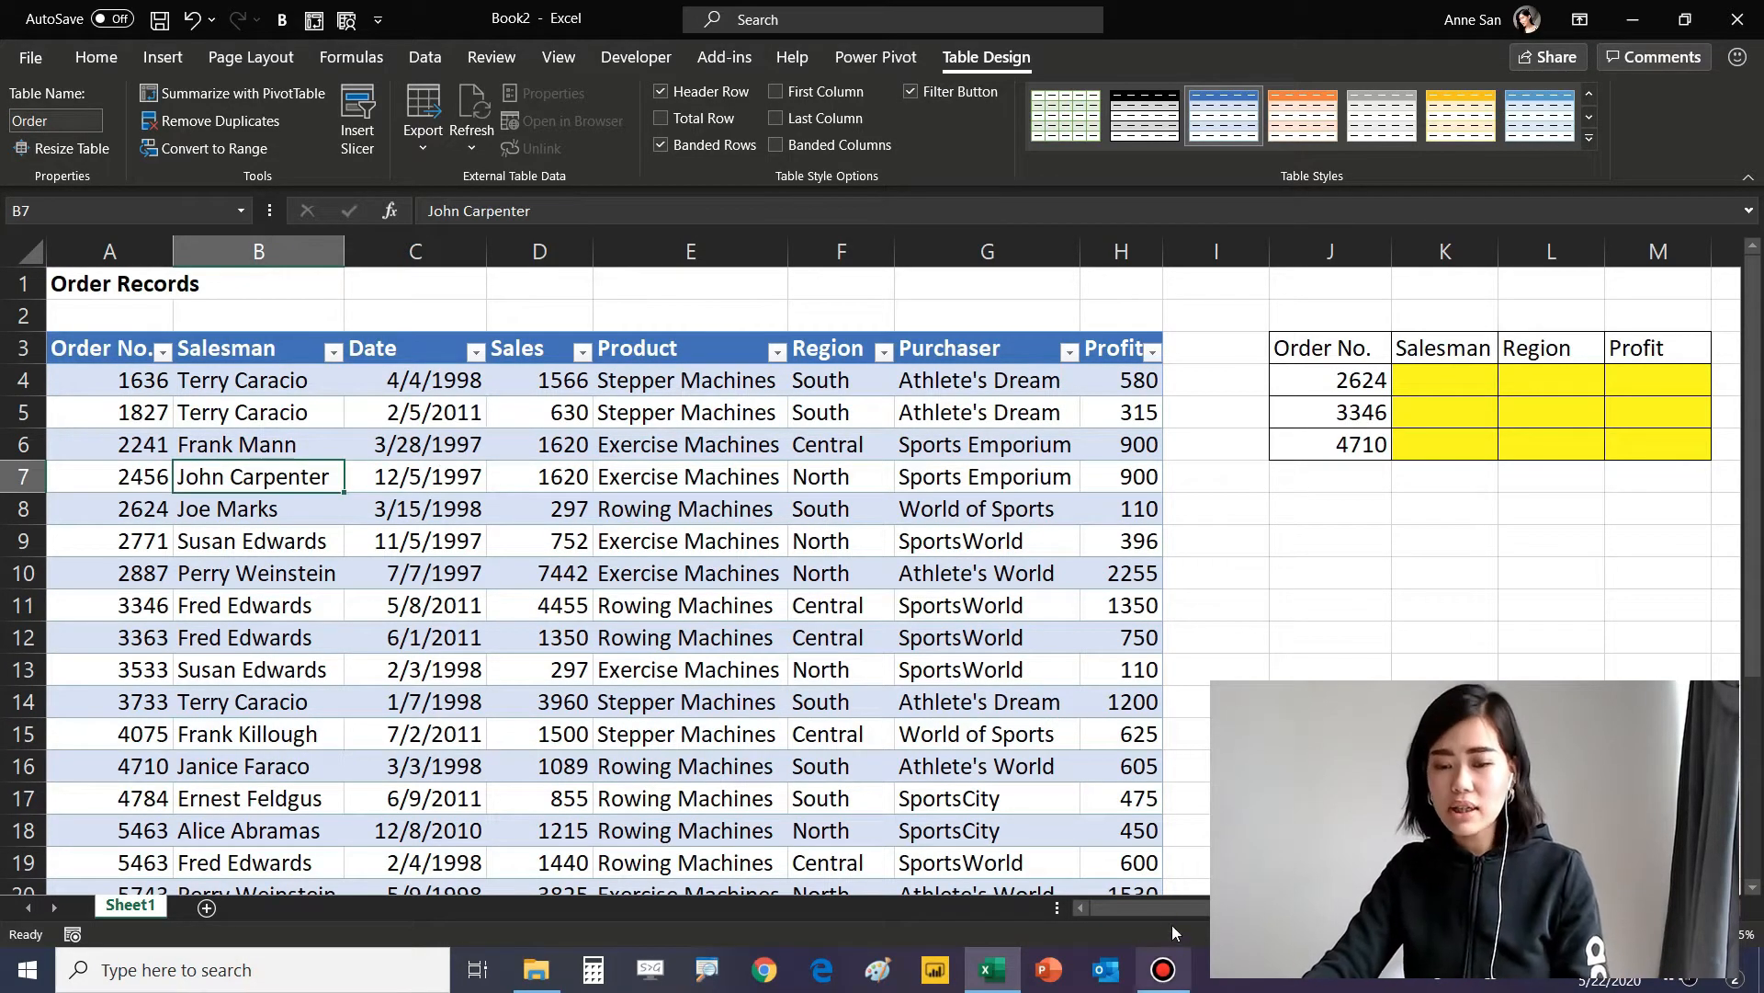
# Narrow the empty column I and widen the lookup grid's Salesman column K.
pyautogui.click(1477, 390)
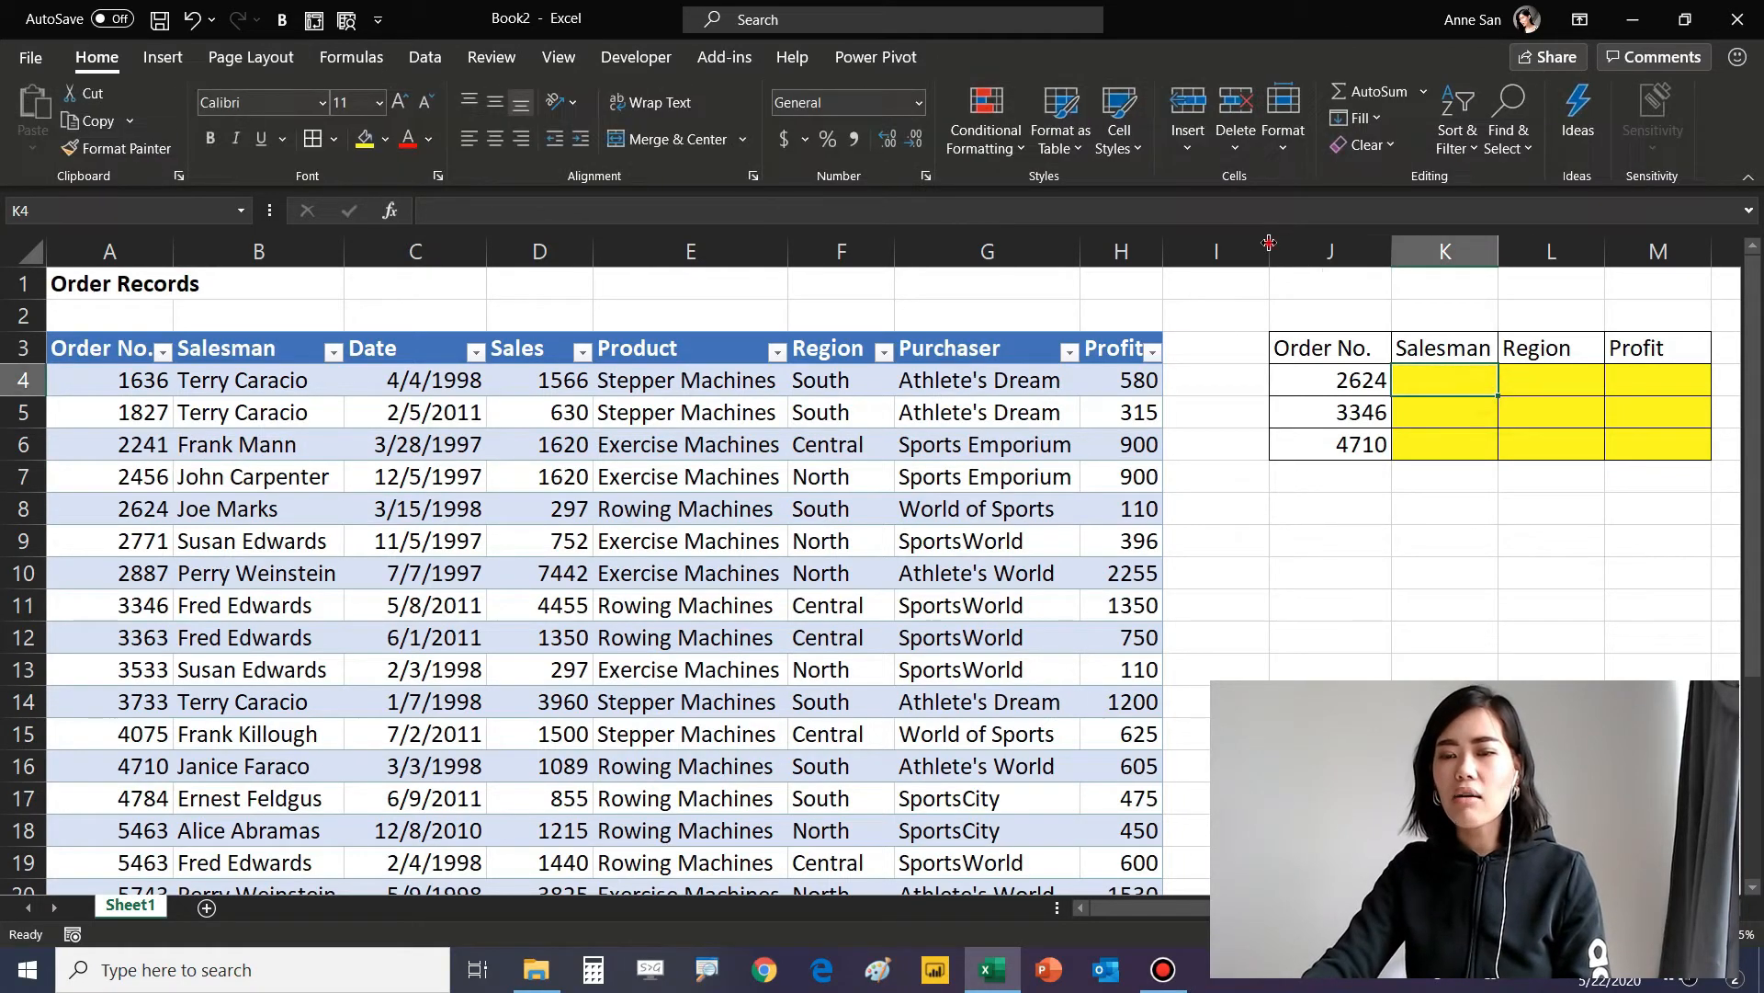
pyautogui.moveTo(1269, 251); pyautogui.dragTo(1220, 251)
pyautogui.moveTo(1455, 246); pyautogui.dragTo(1525, 248)
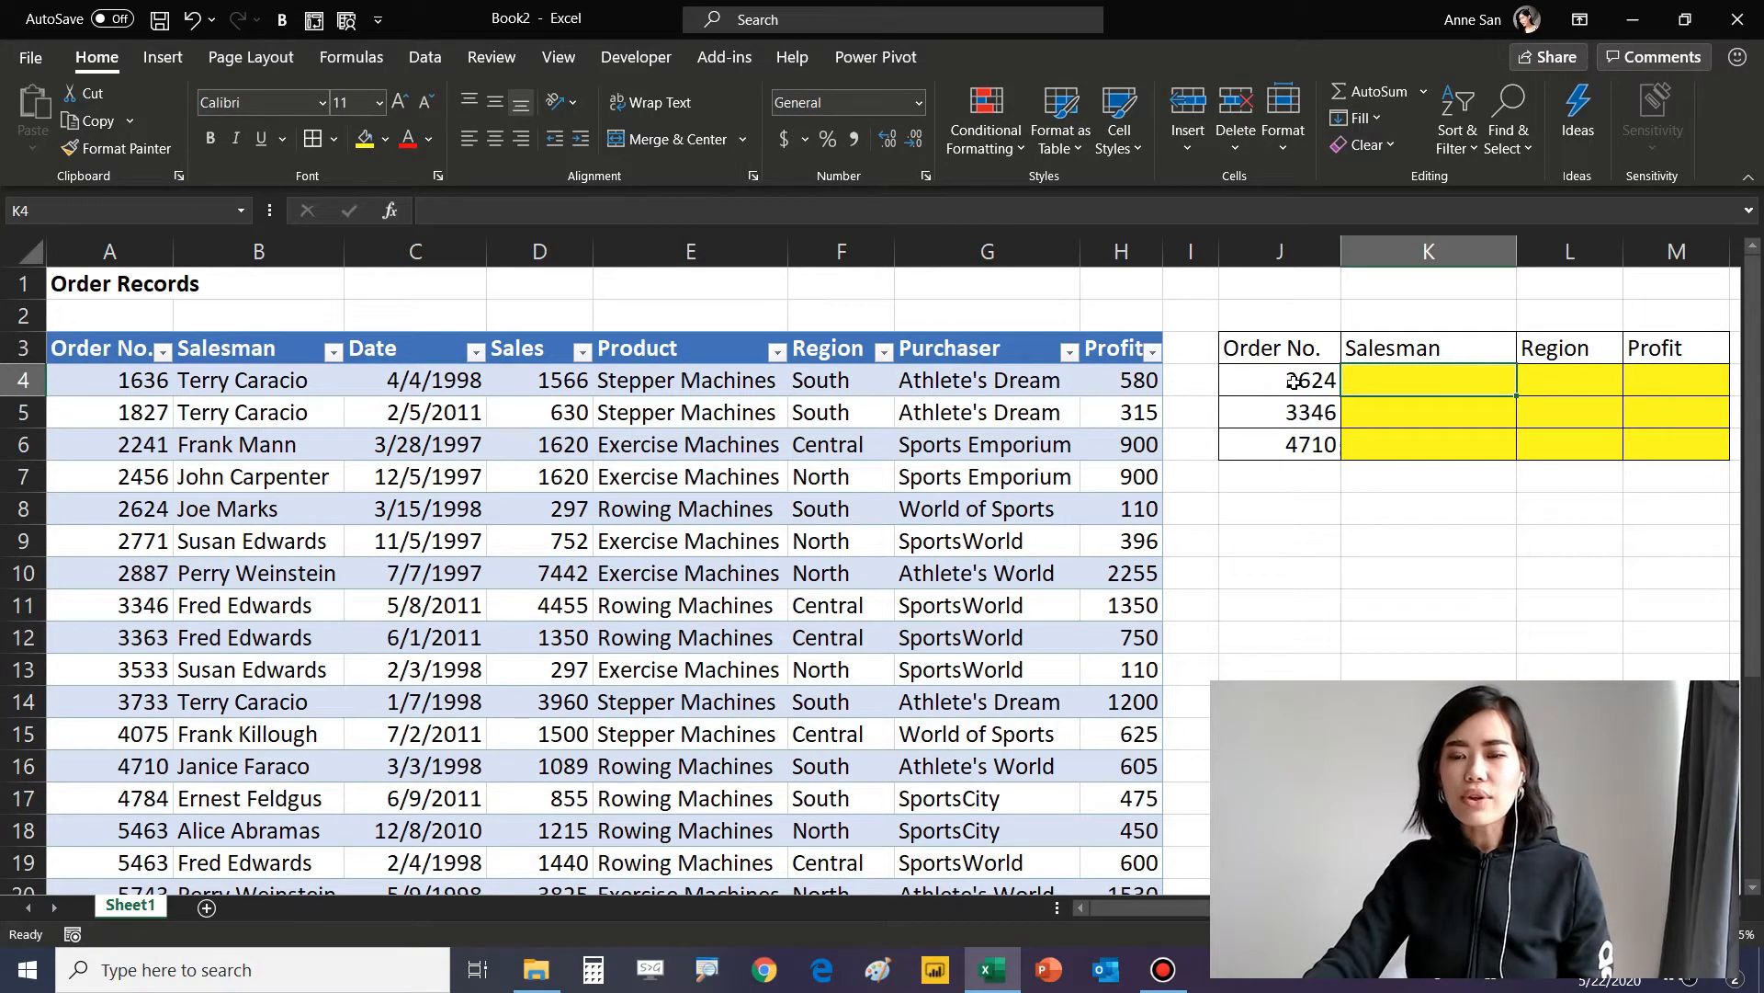
pyautogui.moveTo(1293, 380); pyautogui.dragTo(1287, 441)
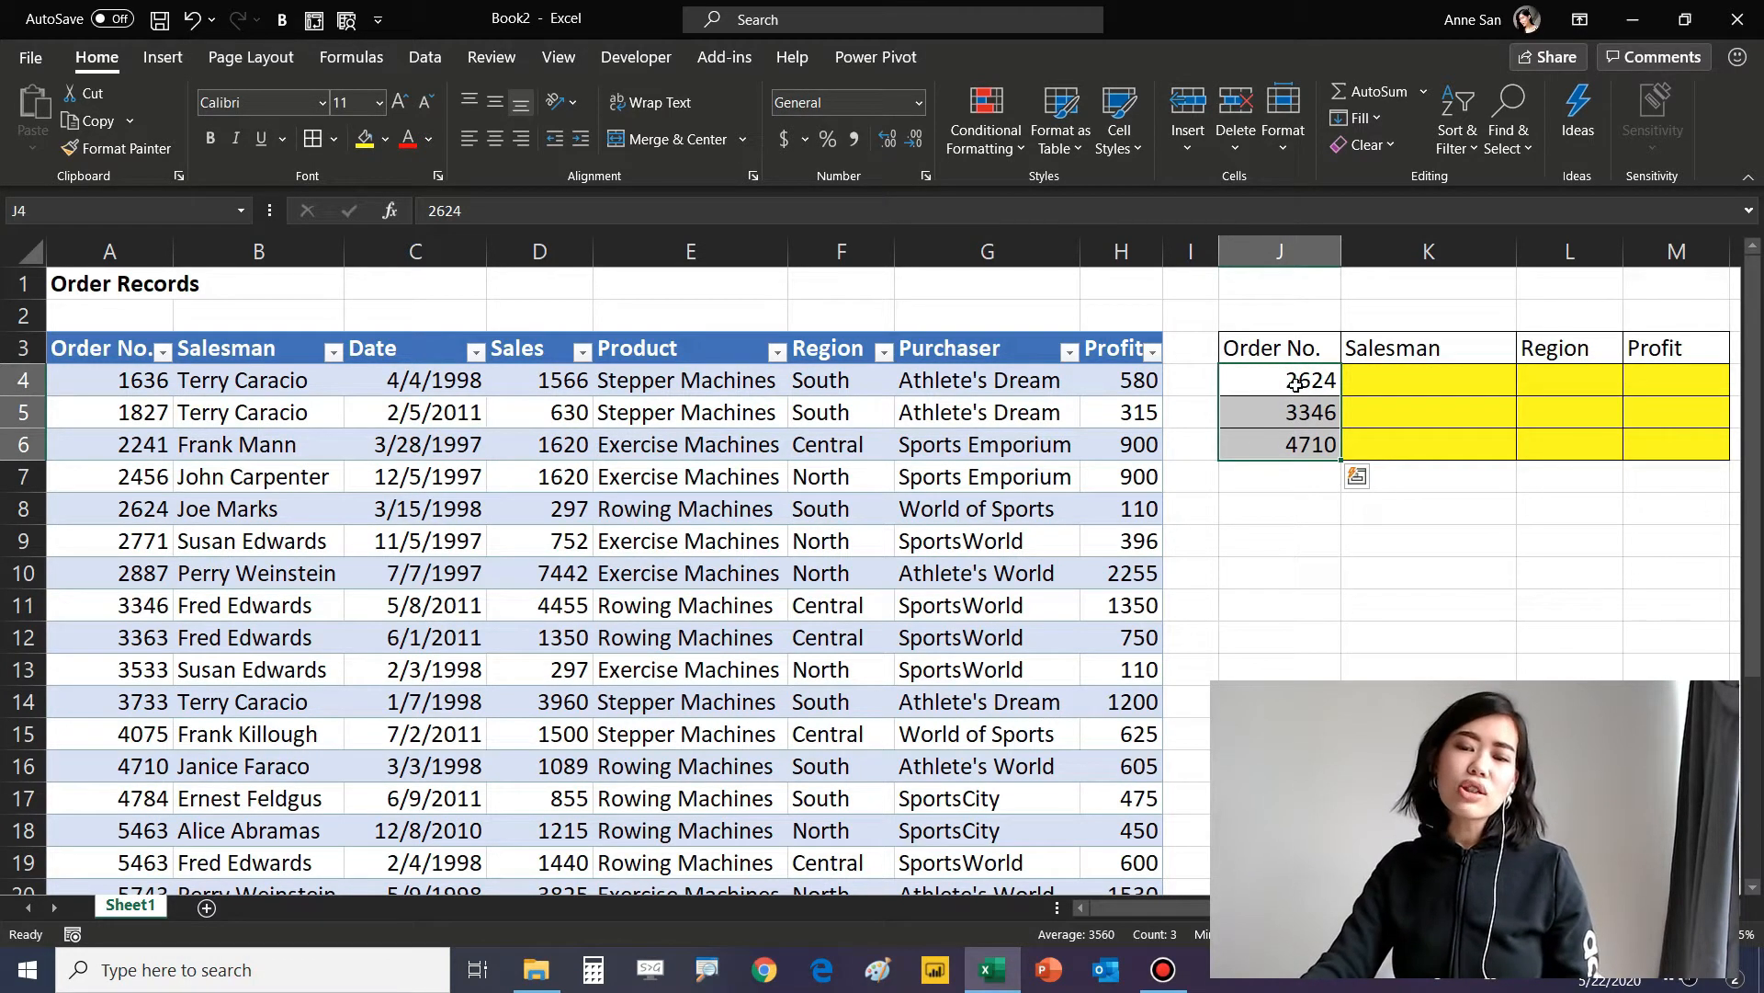
pyautogui.click(1396, 372)
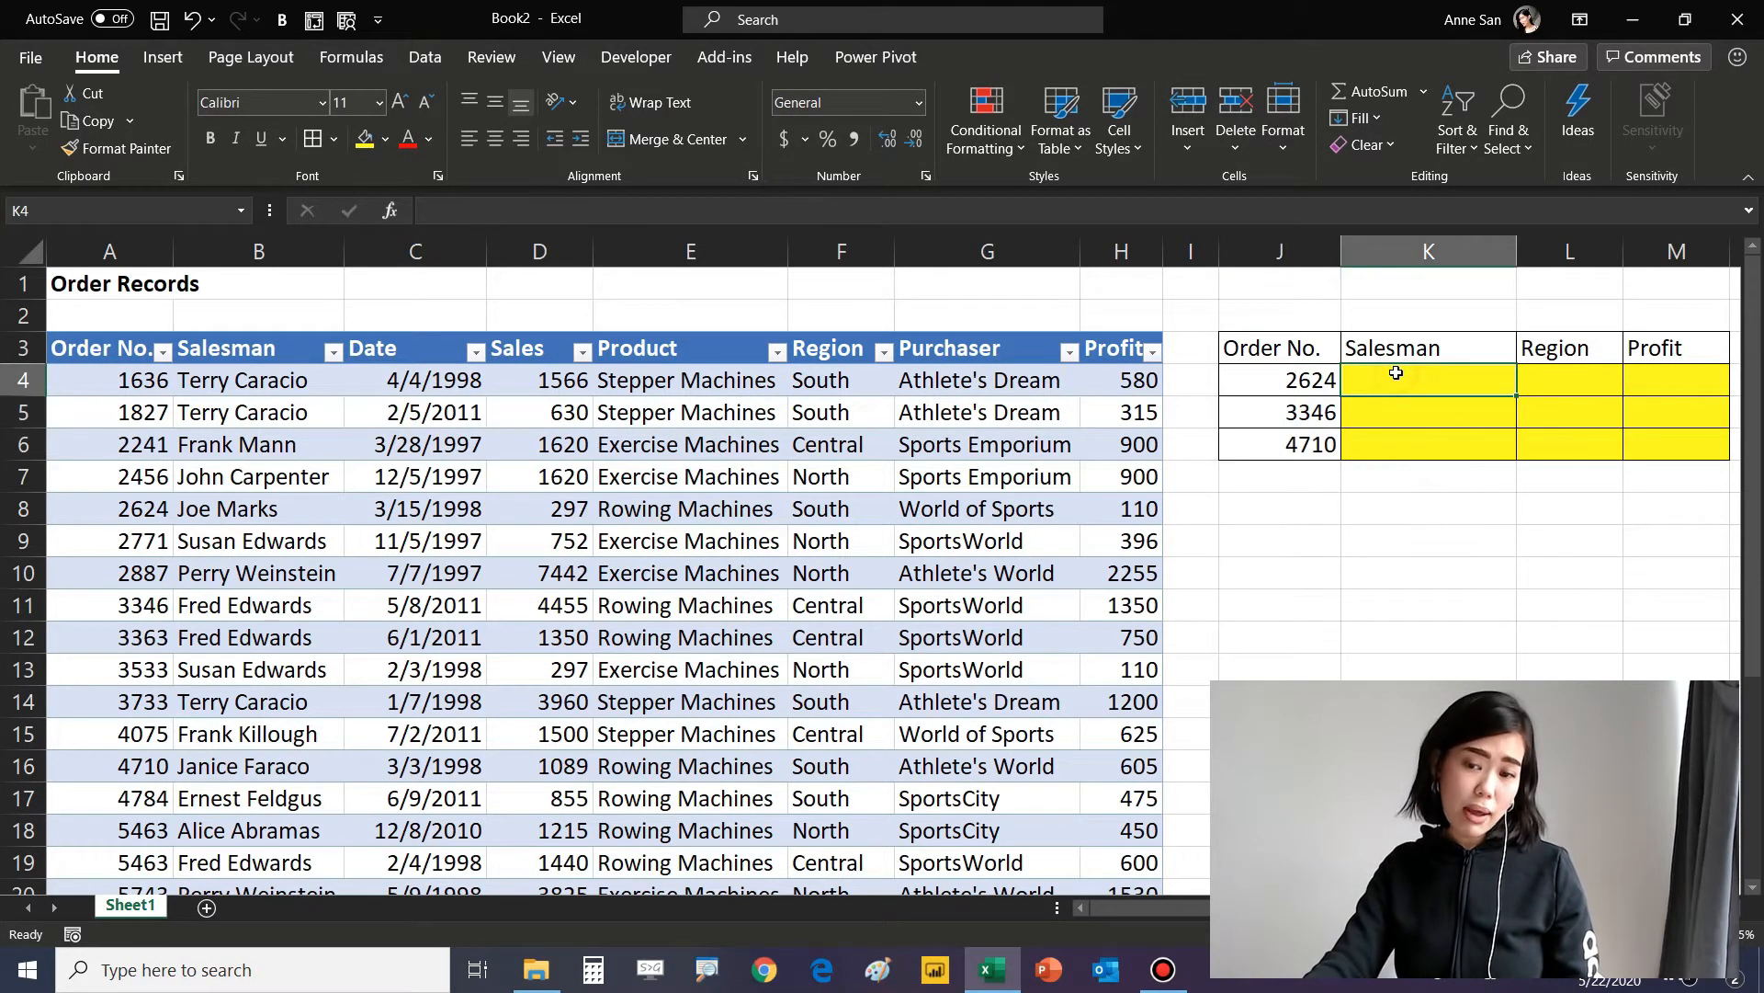
pyautogui.click(1585, 381)
pyautogui.click(1678, 383)
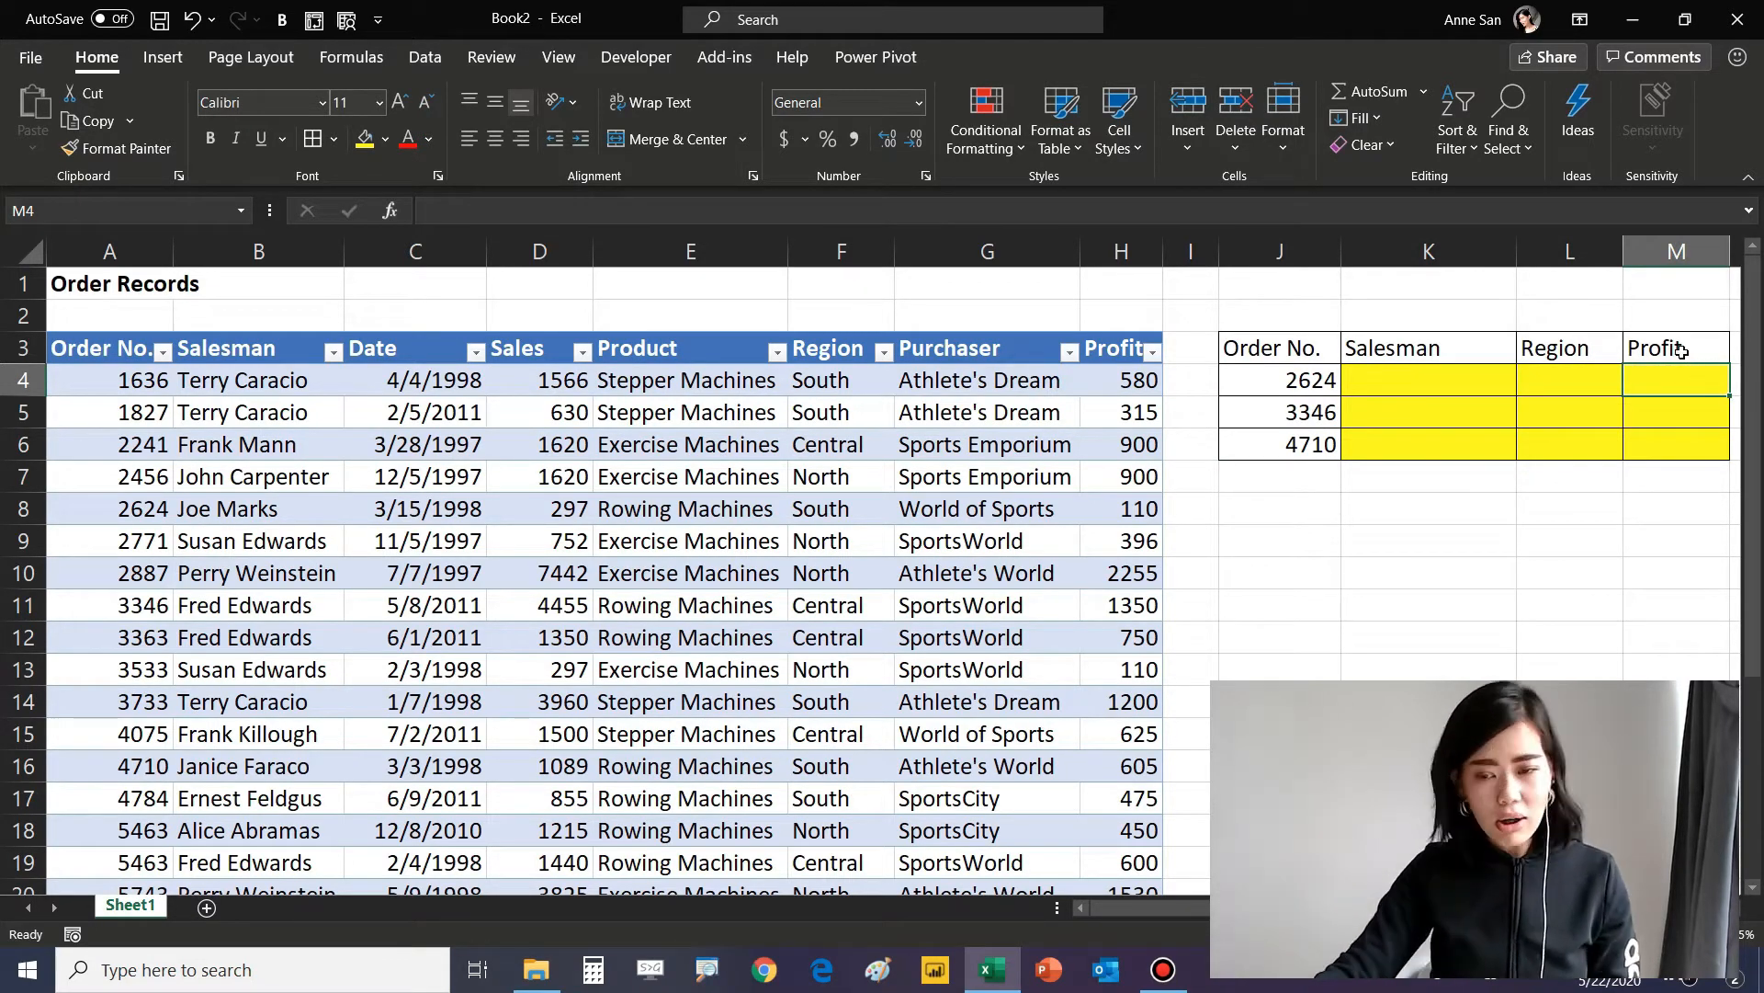
# Start a VLOOKUP formula in K4, the first Salesman cell, with J4 as the lookup value.
pyautogui.click(1453, 369)
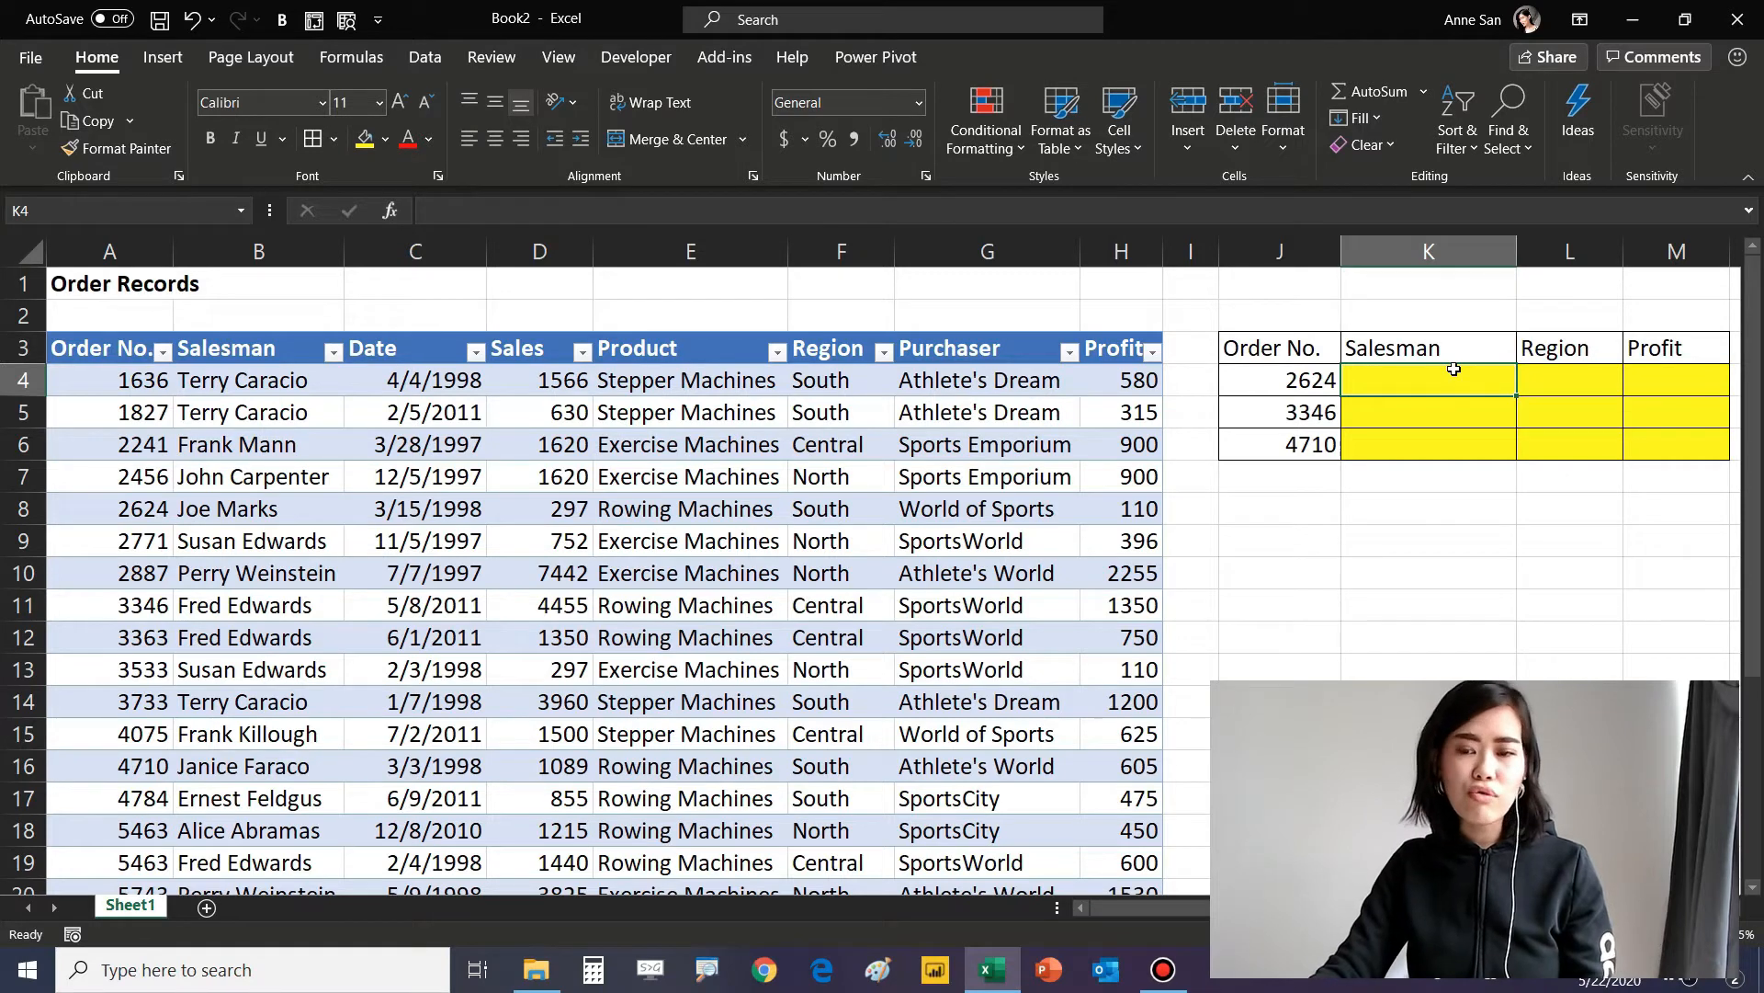
pyautogui.write('=Vlo')
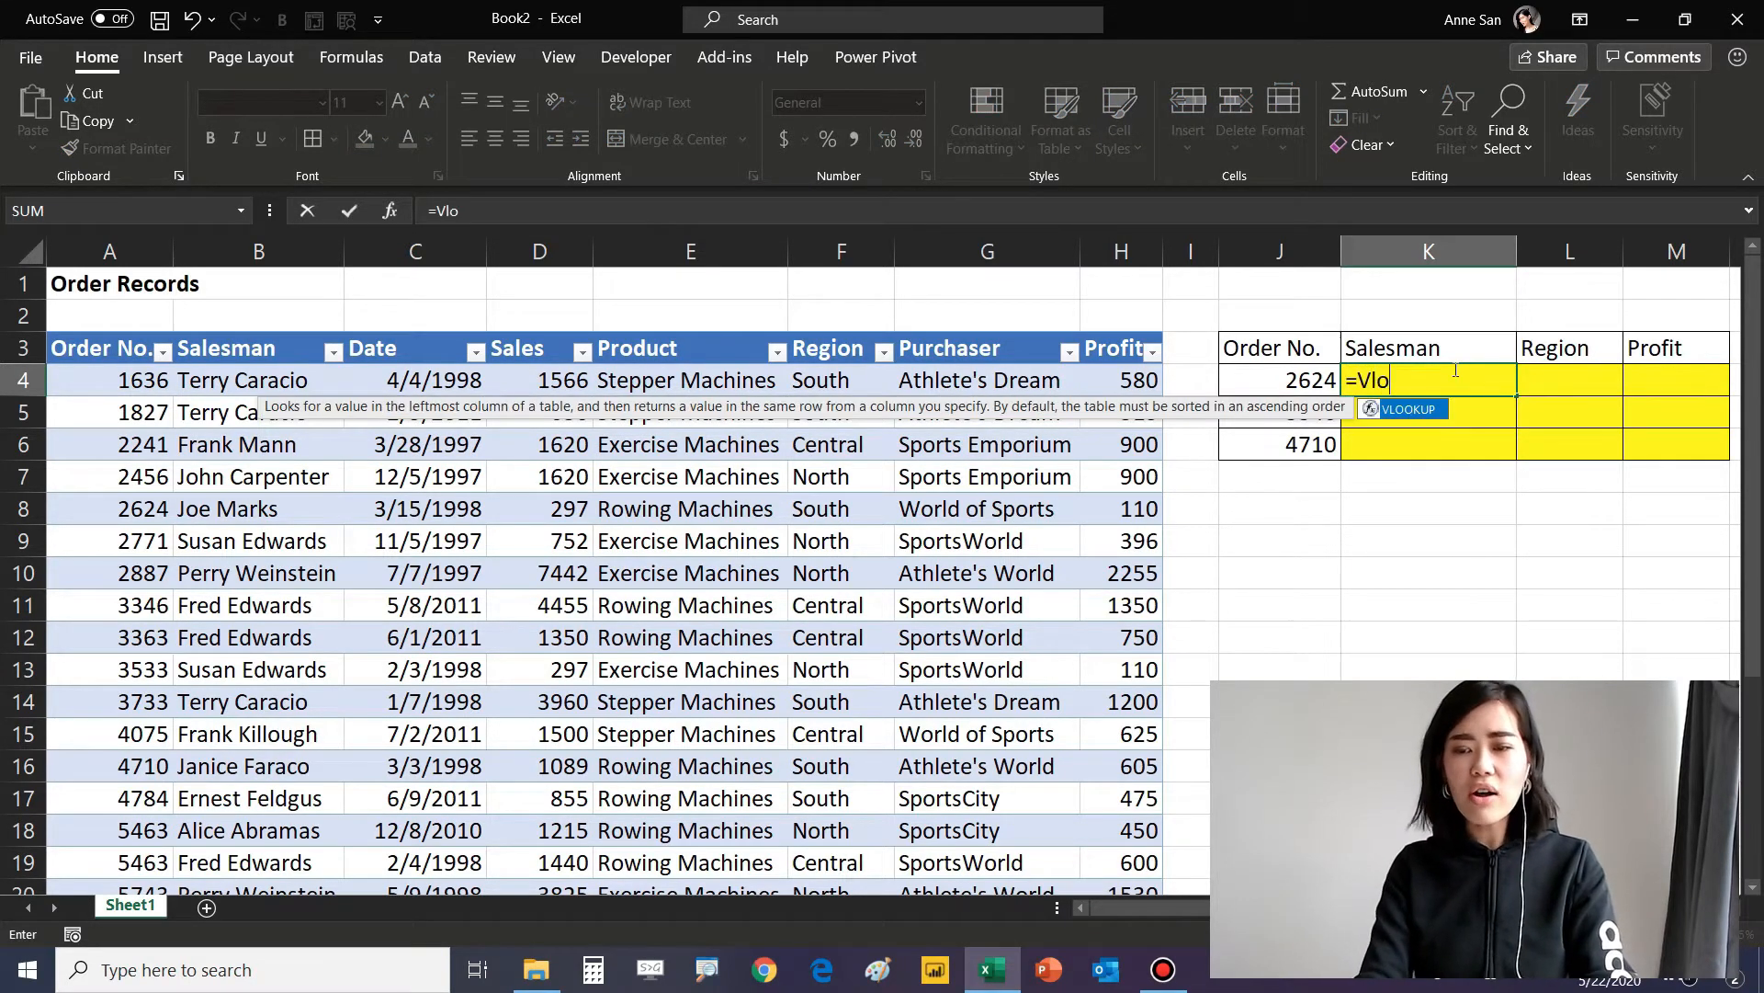
pyautogui.press('Tab')
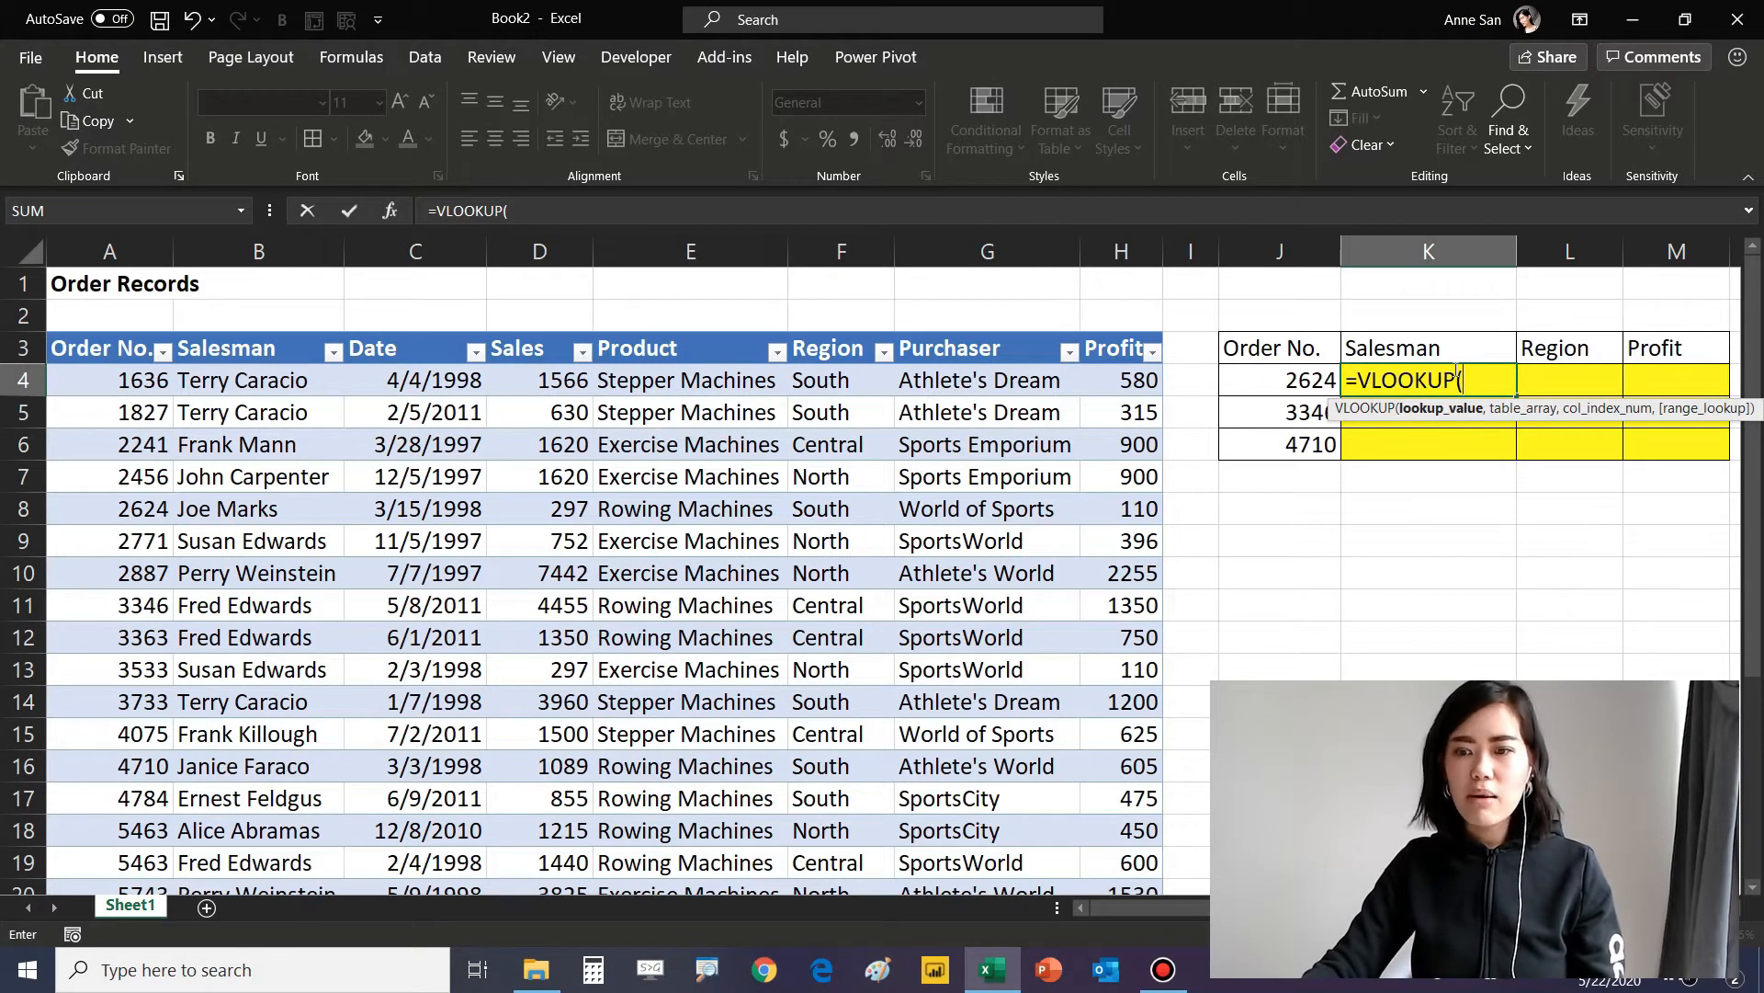
pyautogui.click(1256, 377)
pyautogui.write(',')
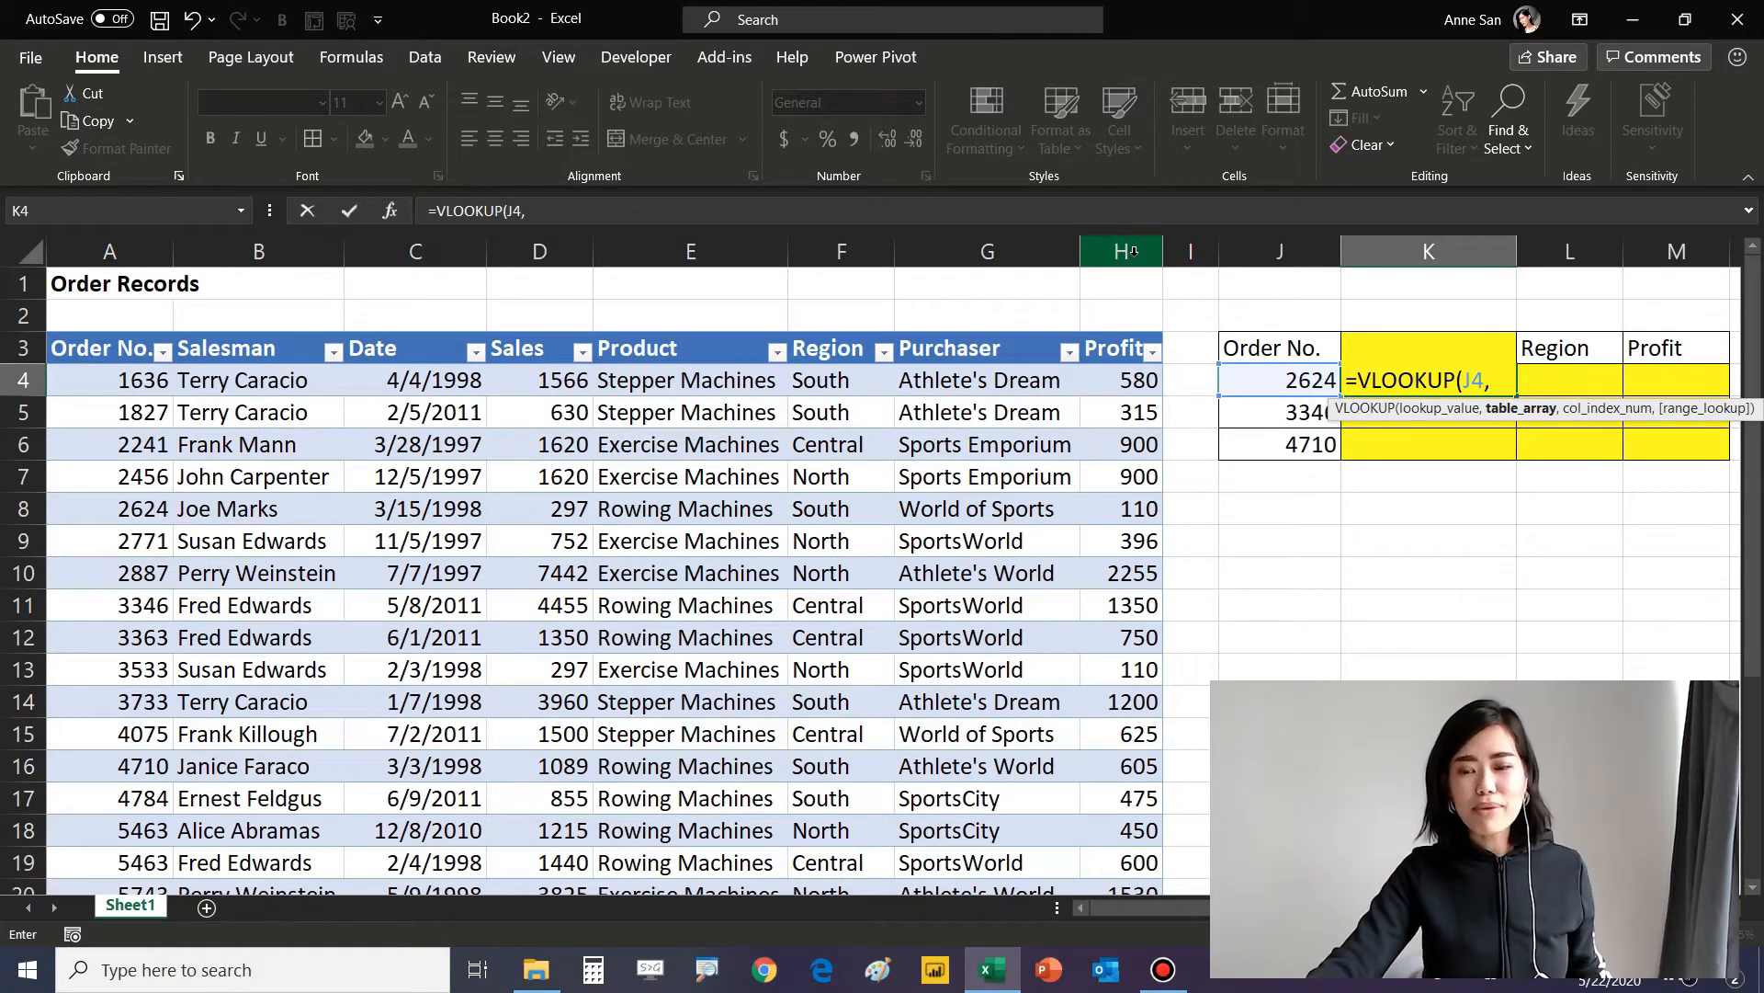
# Try whole columns A:H as the table array of the VLOOKUP in K4, and remove that reference.
pyautogui.moveTo(1134, 251); pyautogui.dragTo(56, 303)
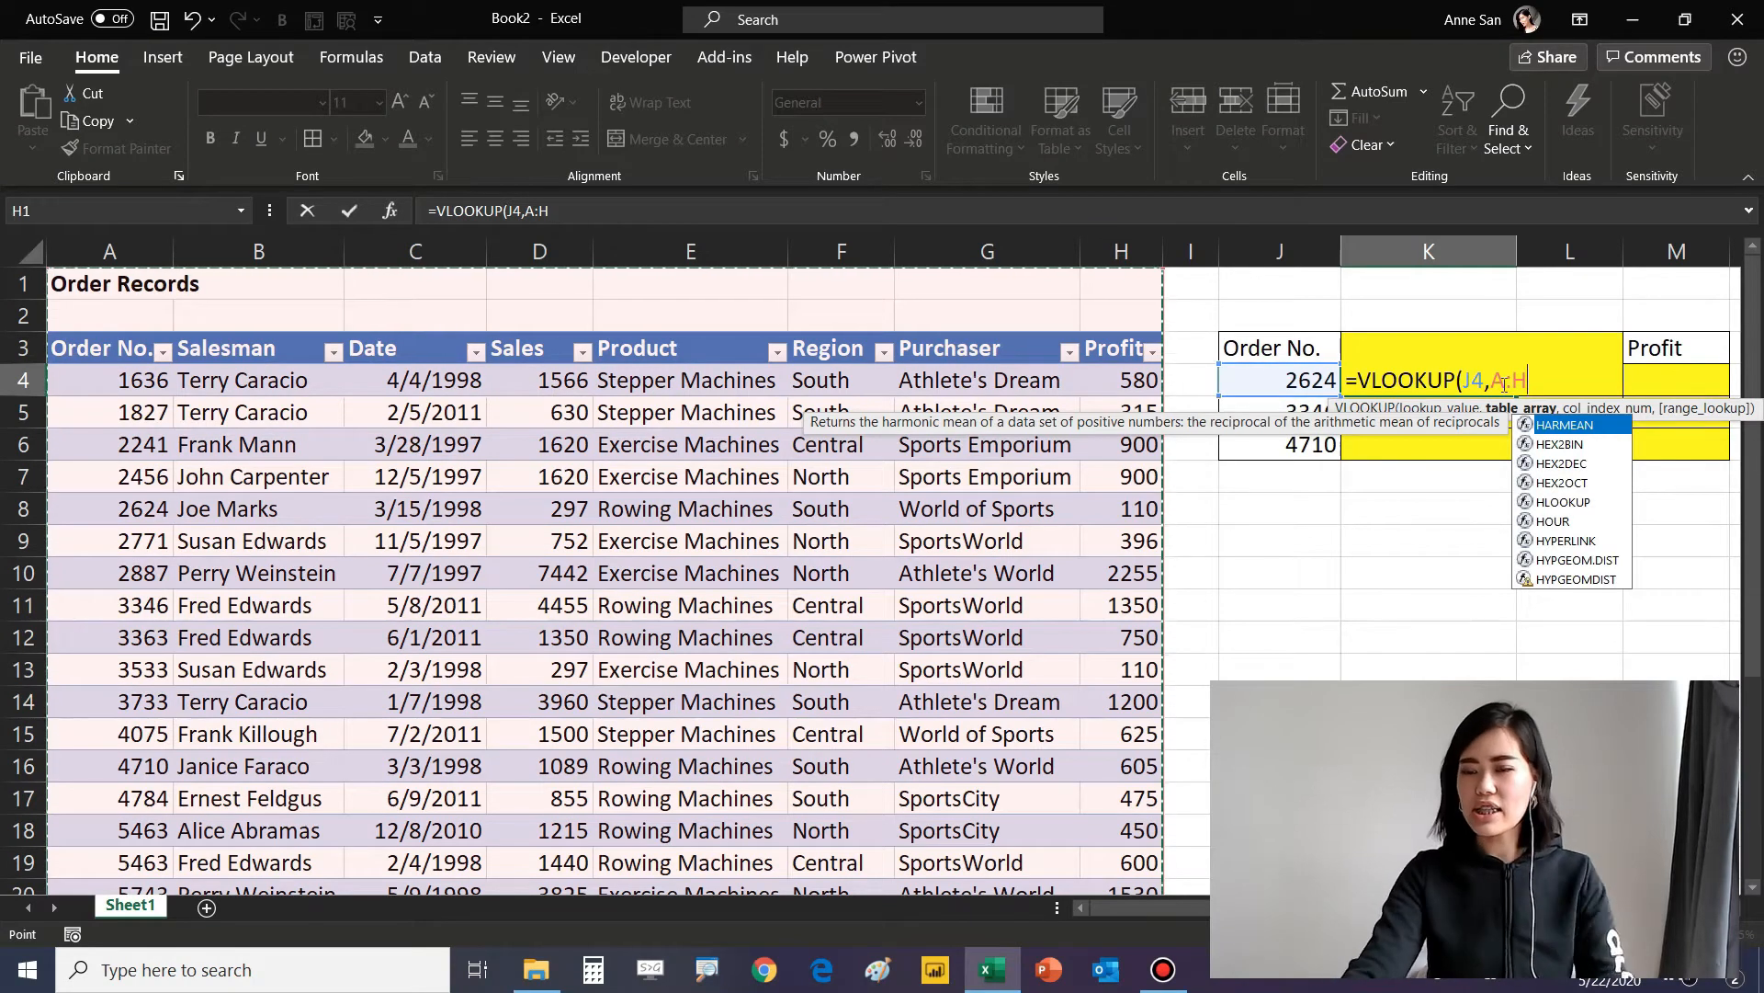
pyautogui.press('BackSpace')
pyautogui.press('BackSpace')
pyautogui.press('BackSpace')
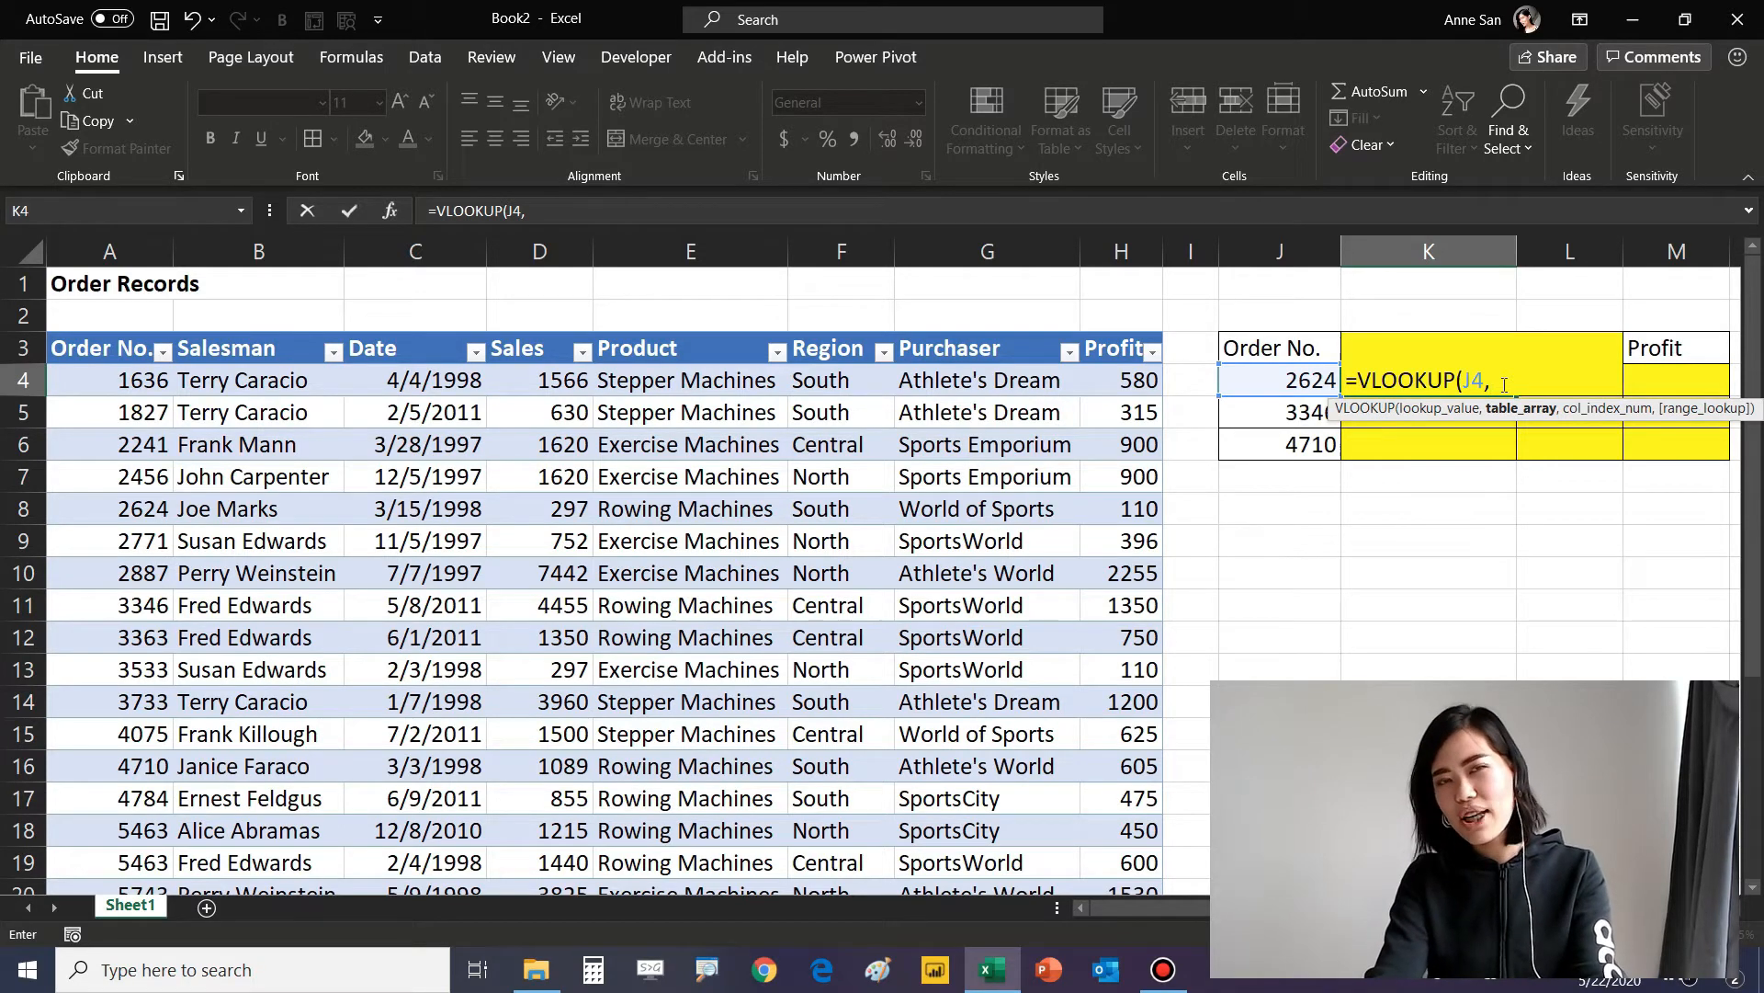
# Use the Order table as the VLOOKUP's table array in K4 and enter 2 as the column index.
pyautogui.write('order')
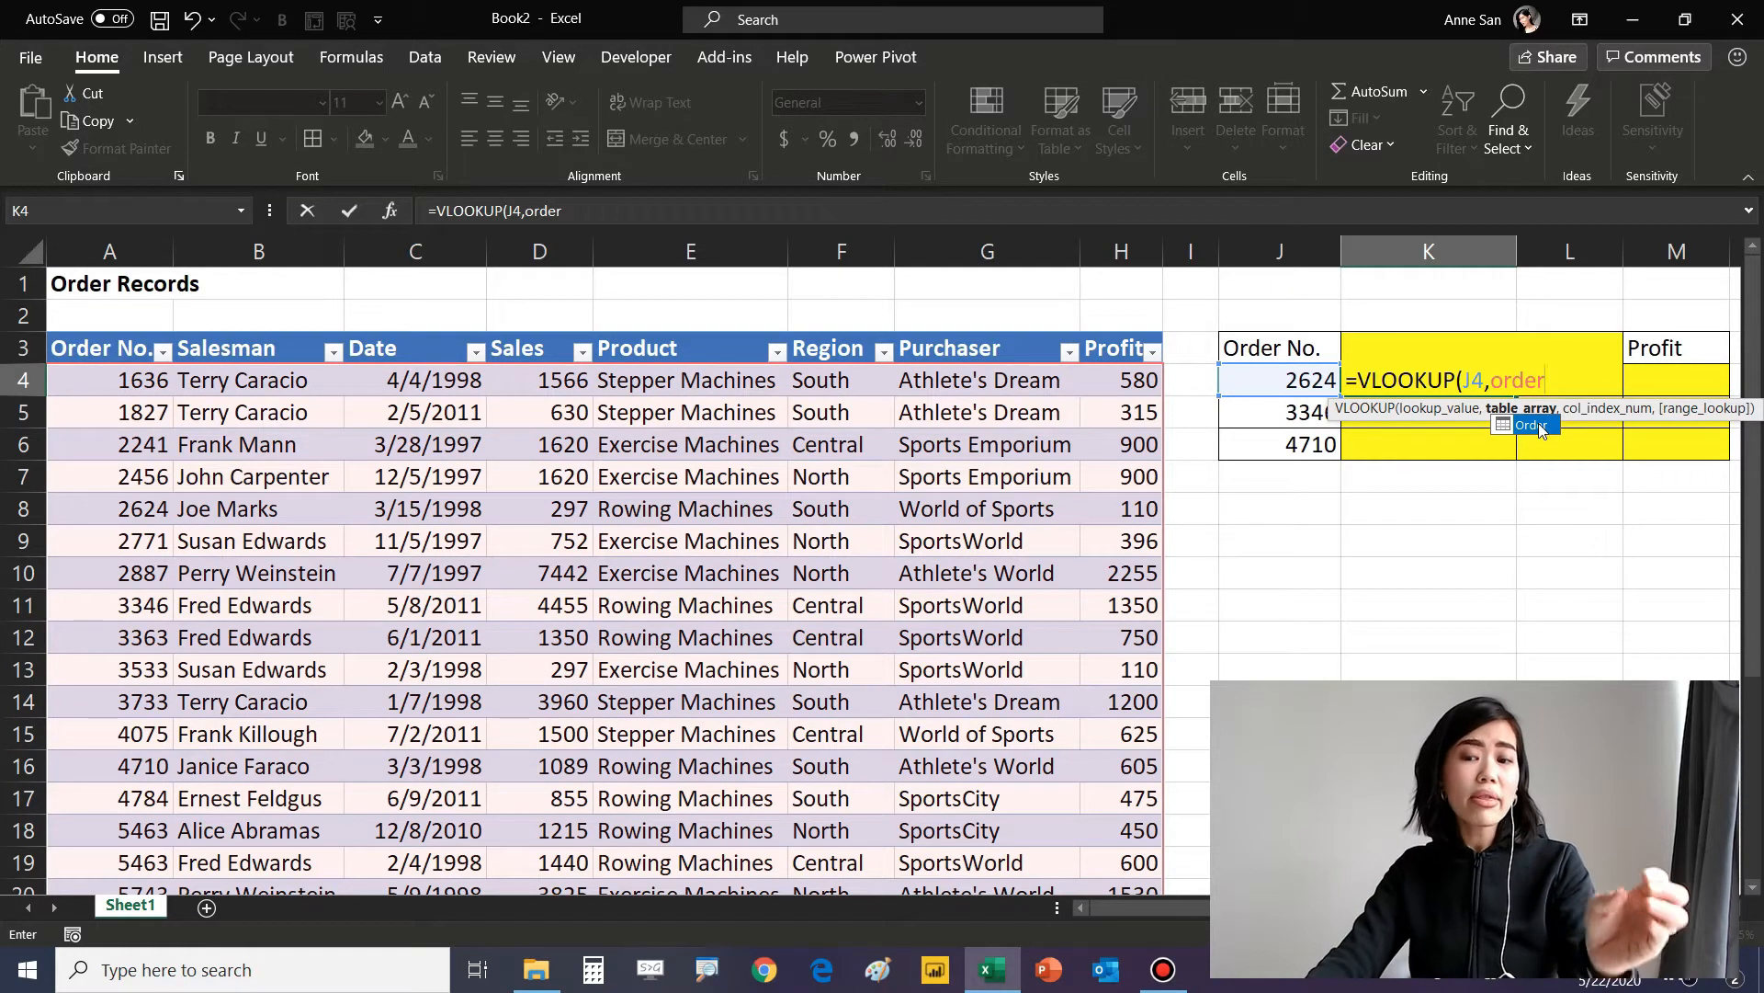
pyautogui.press('BackSpace')
pyautogui.press('BackSpace')
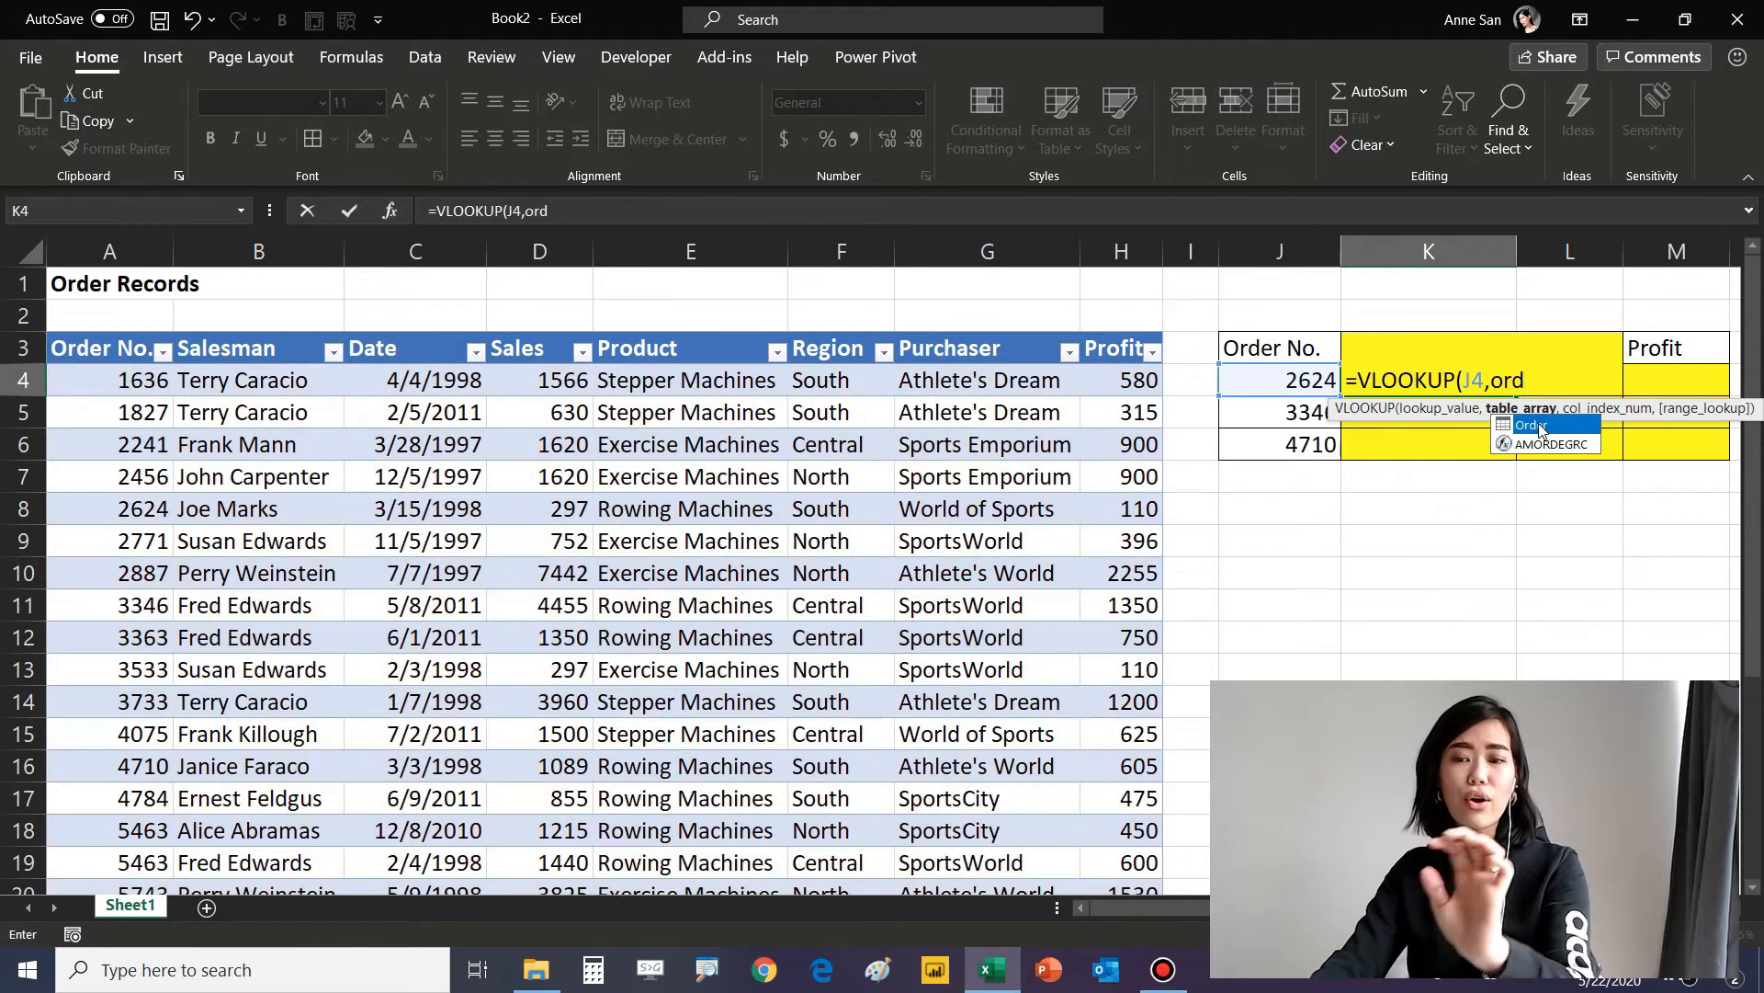
pyautogui.doubleClick(1535, 424)
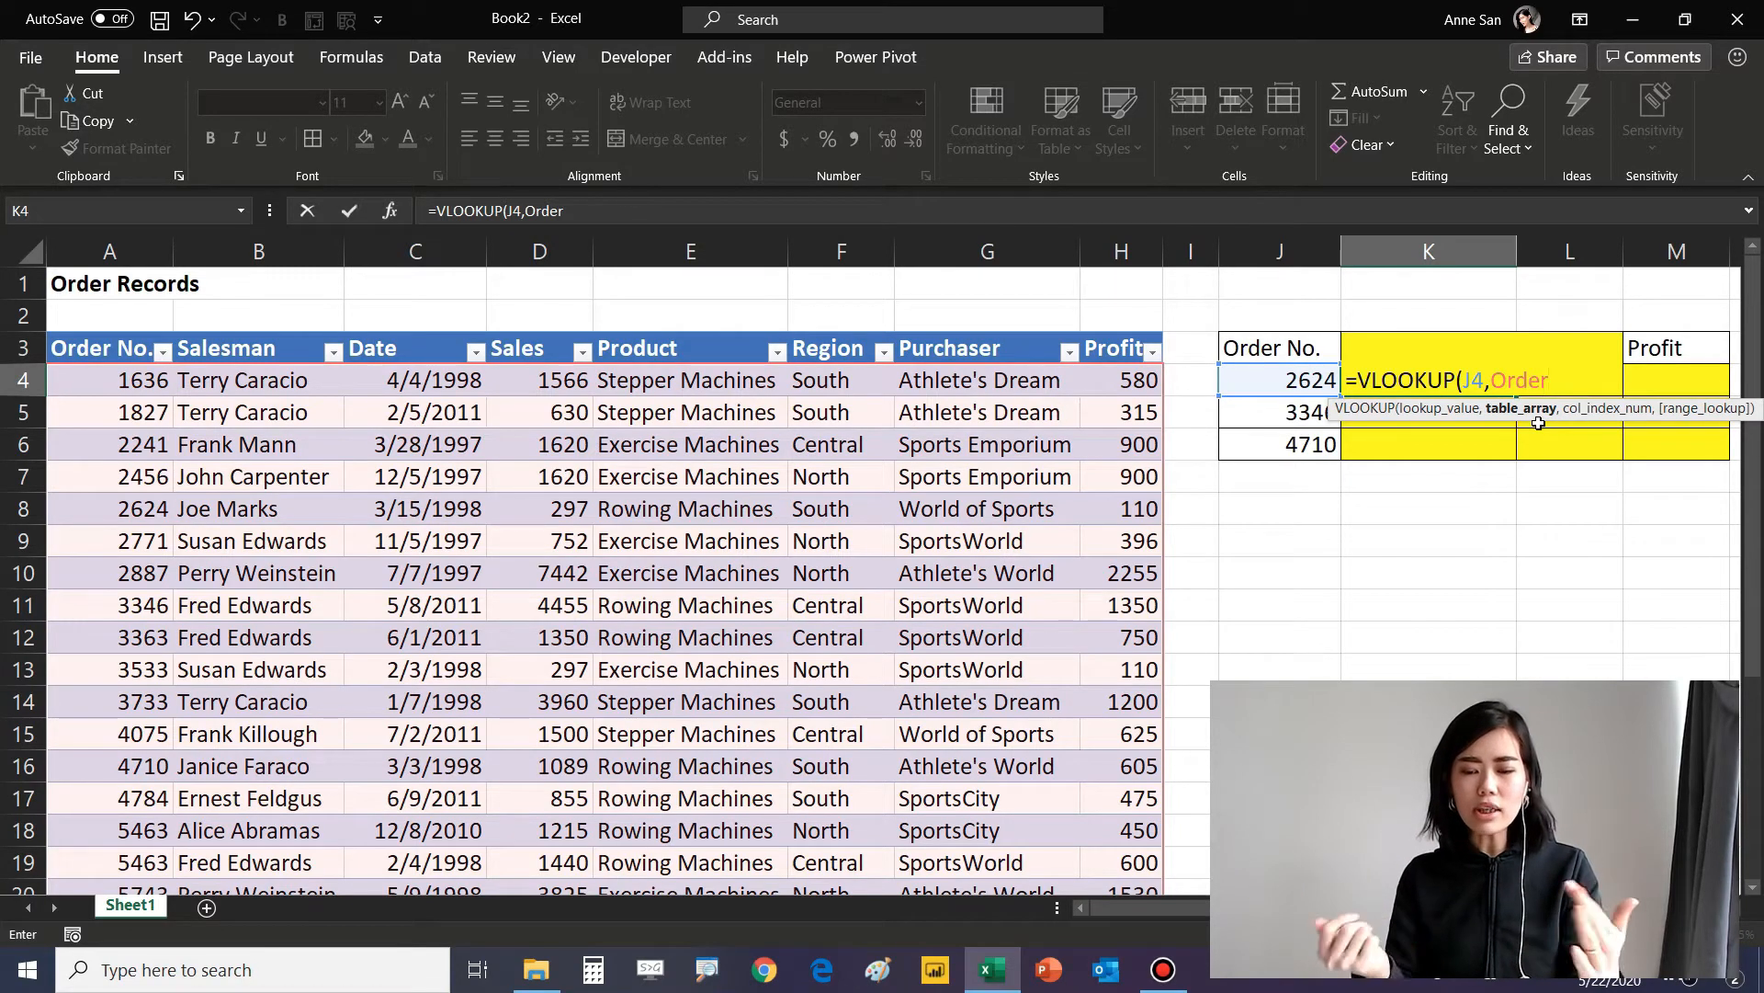
pyautogui.write(',')
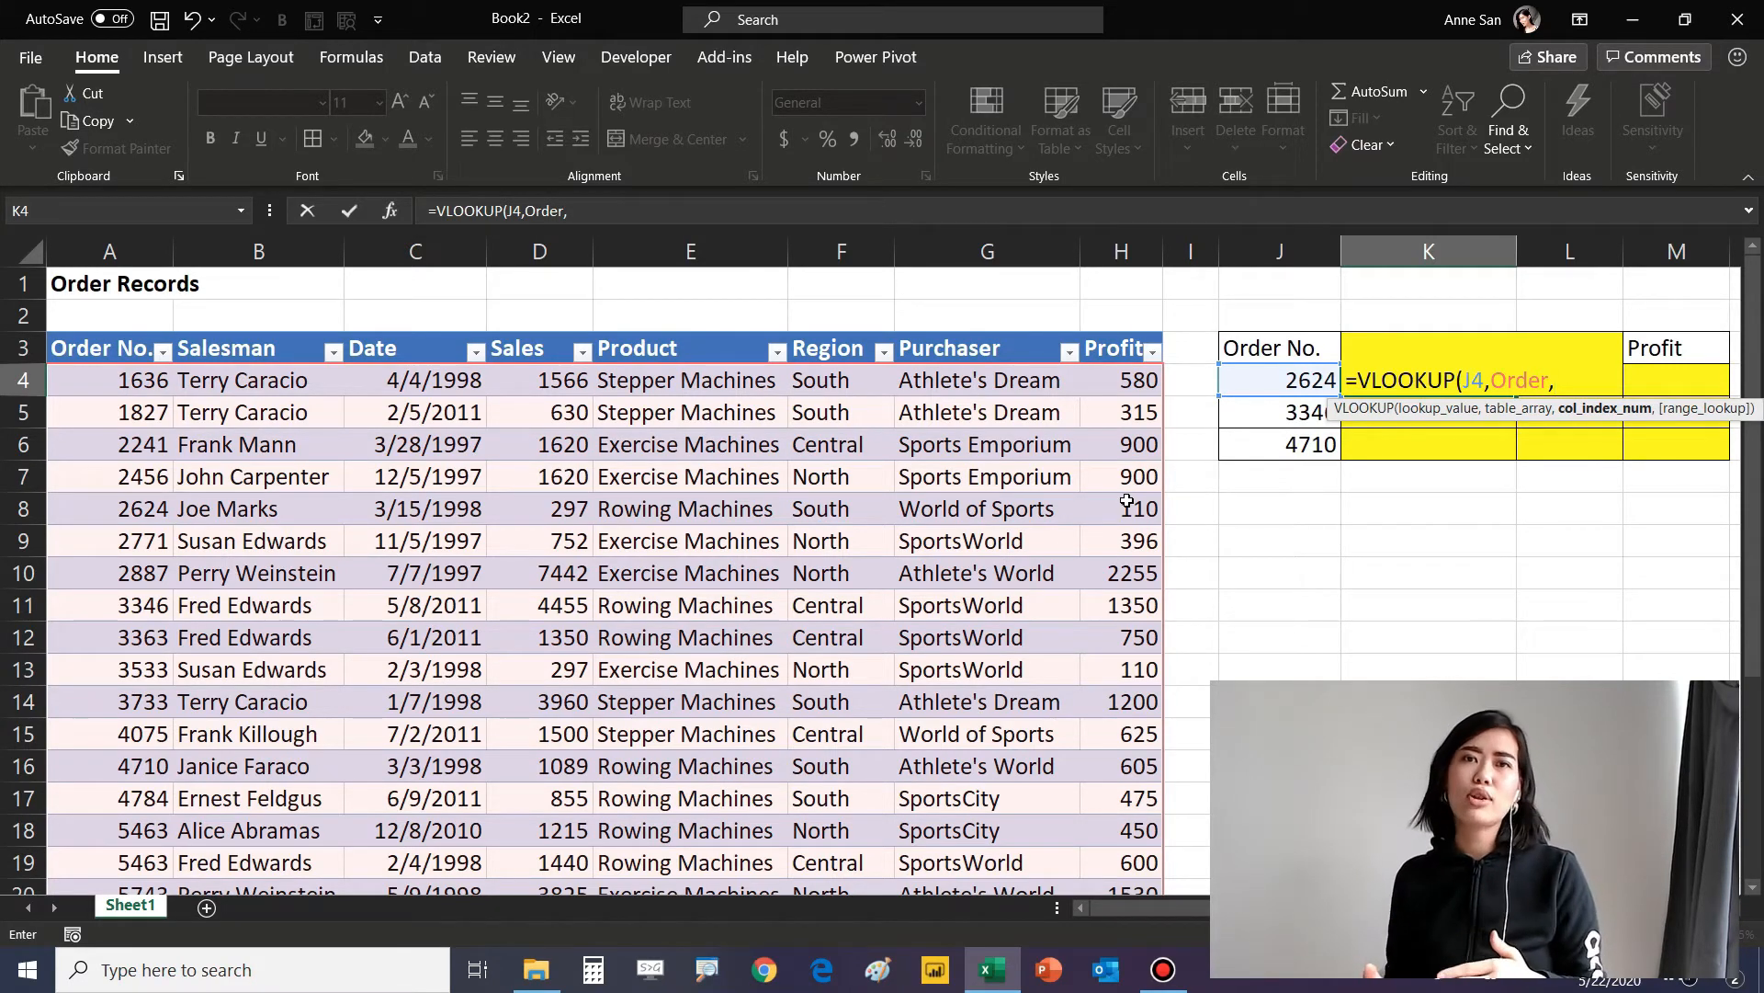
pyautogui.write('2')
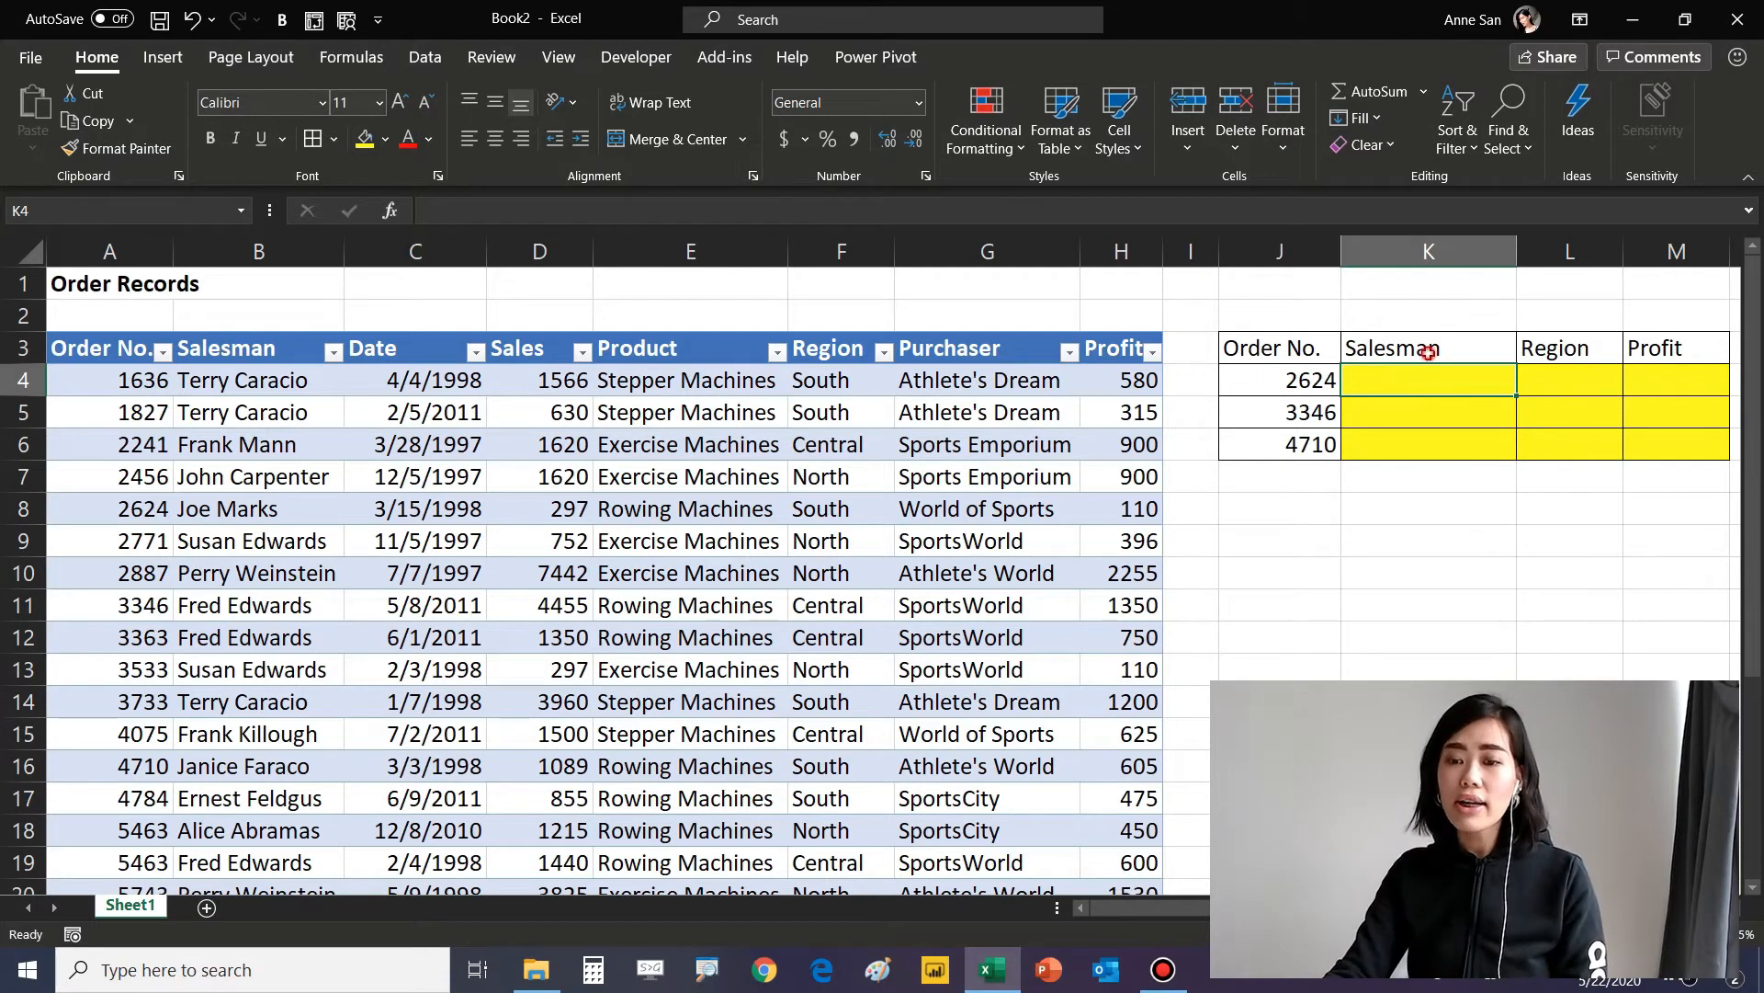
# Start a MATCH formula in K2, above the Salesman heading, with K3 as the lookup value.
pyautogui.click(1428, 353)
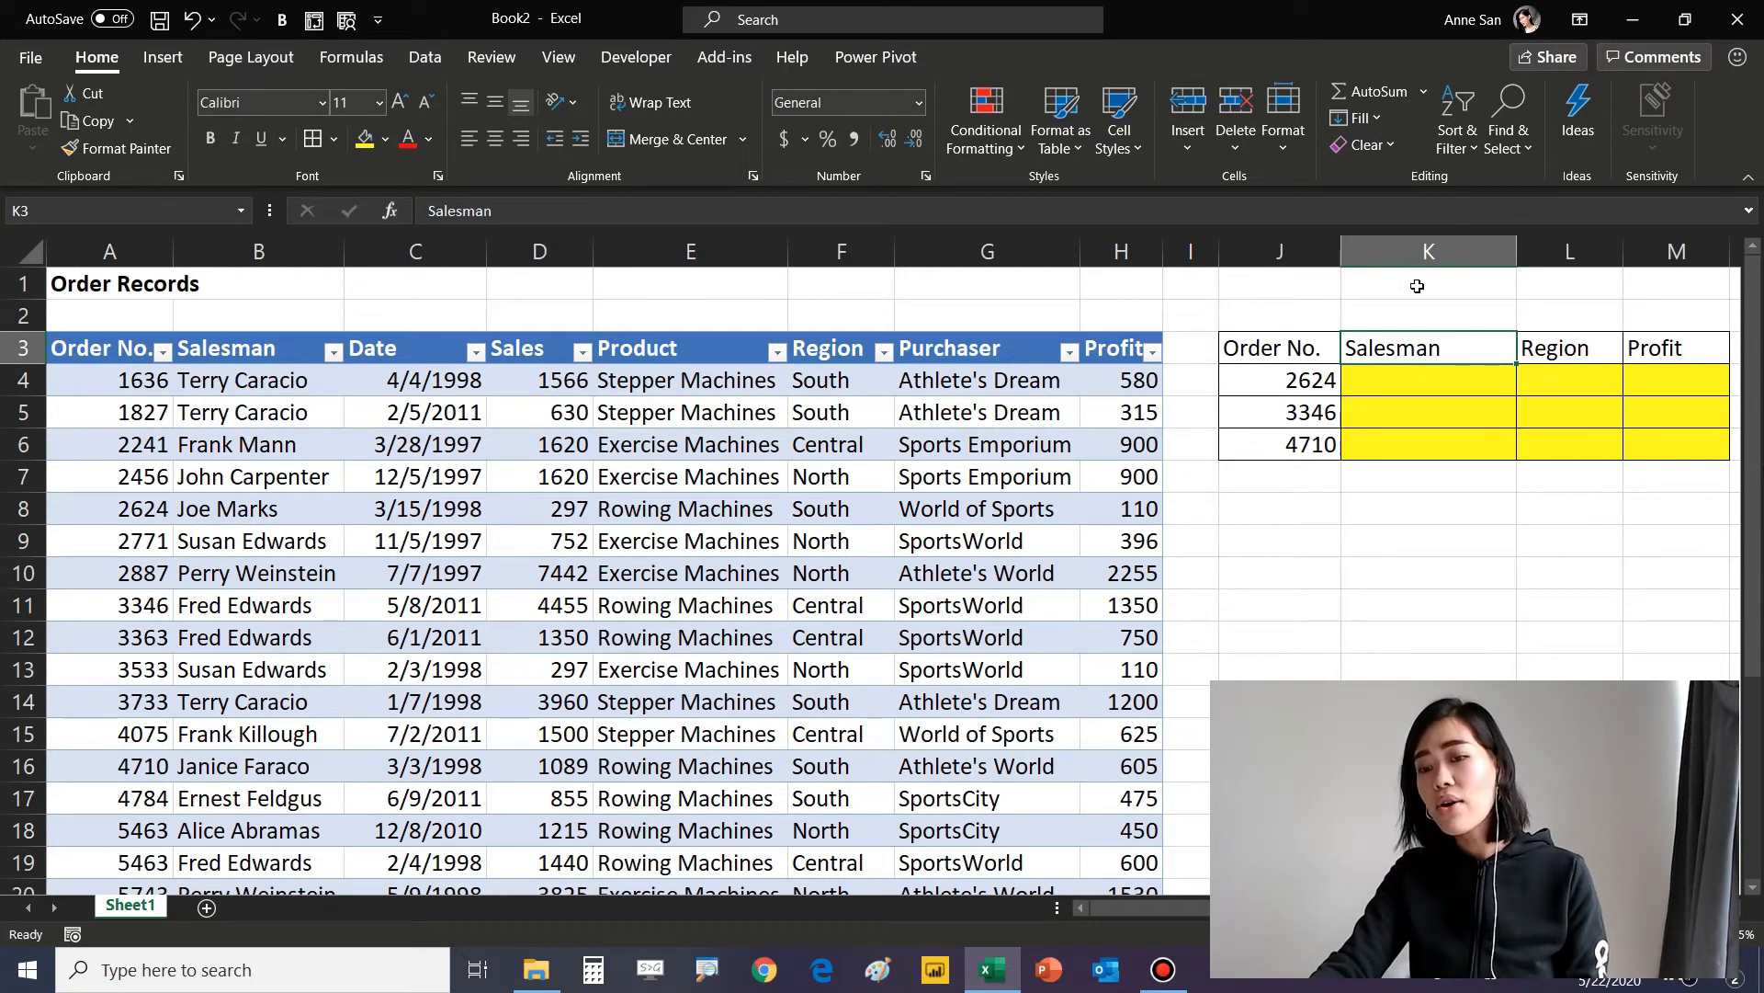
pyautogui.click(1436, 316)
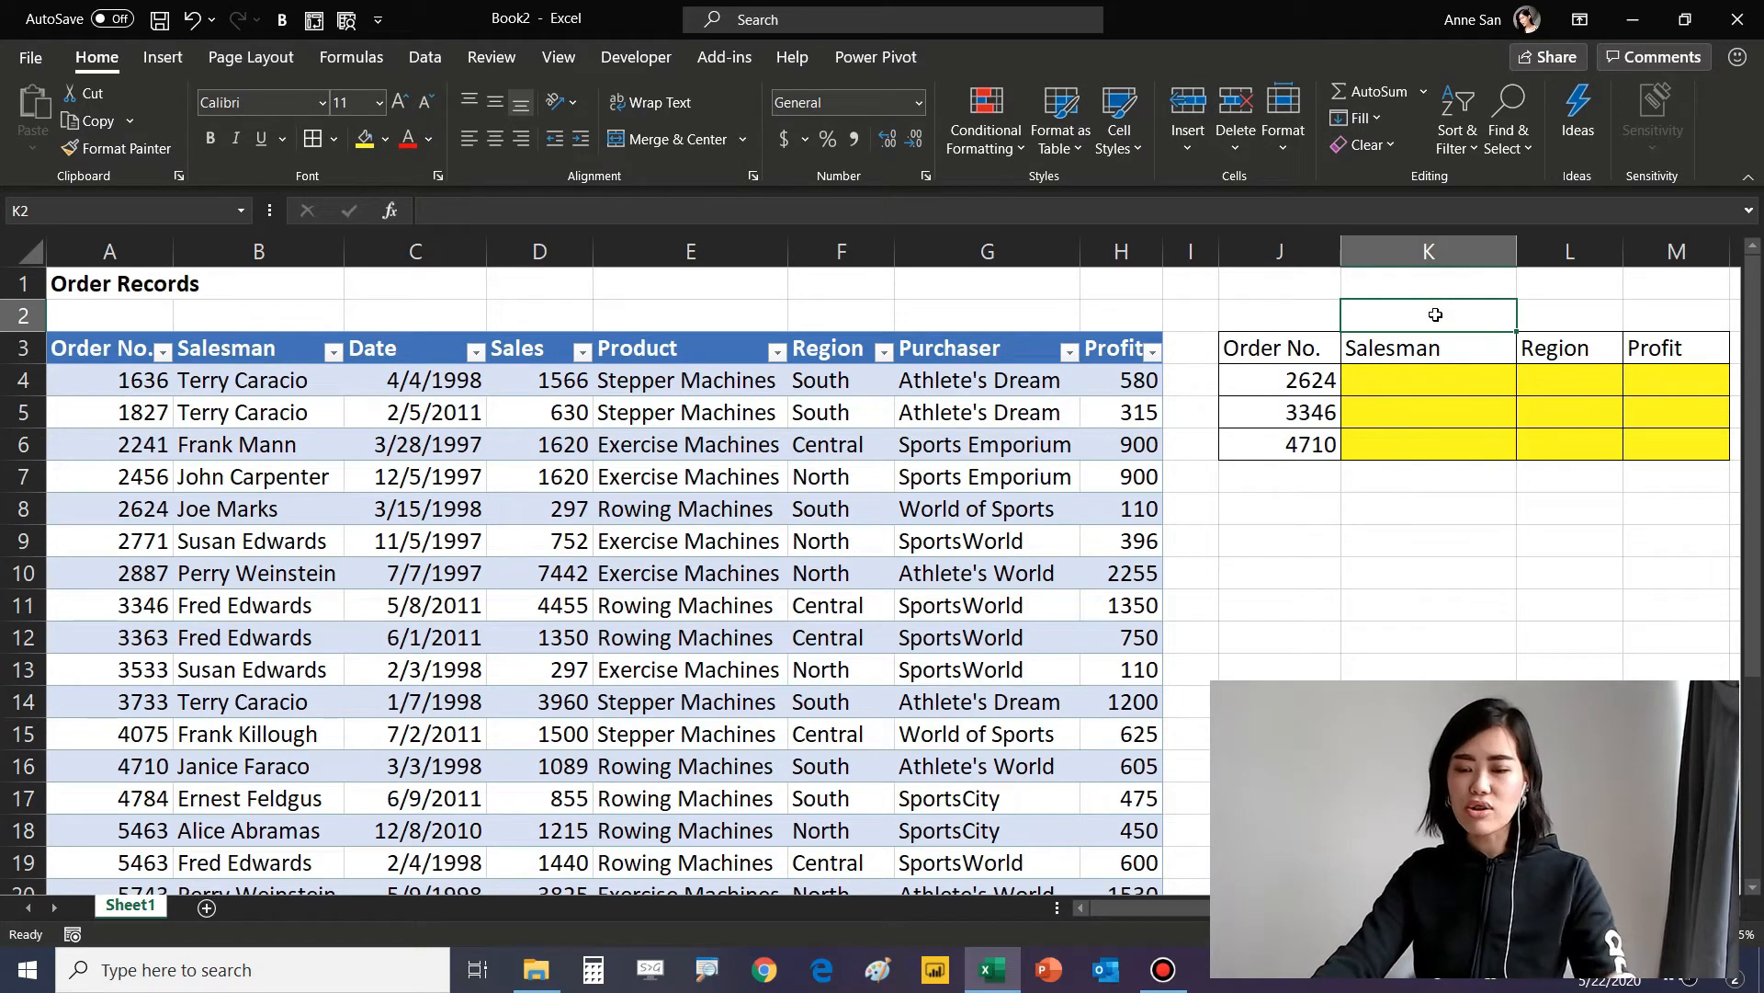
pyautogui.write('=mat')
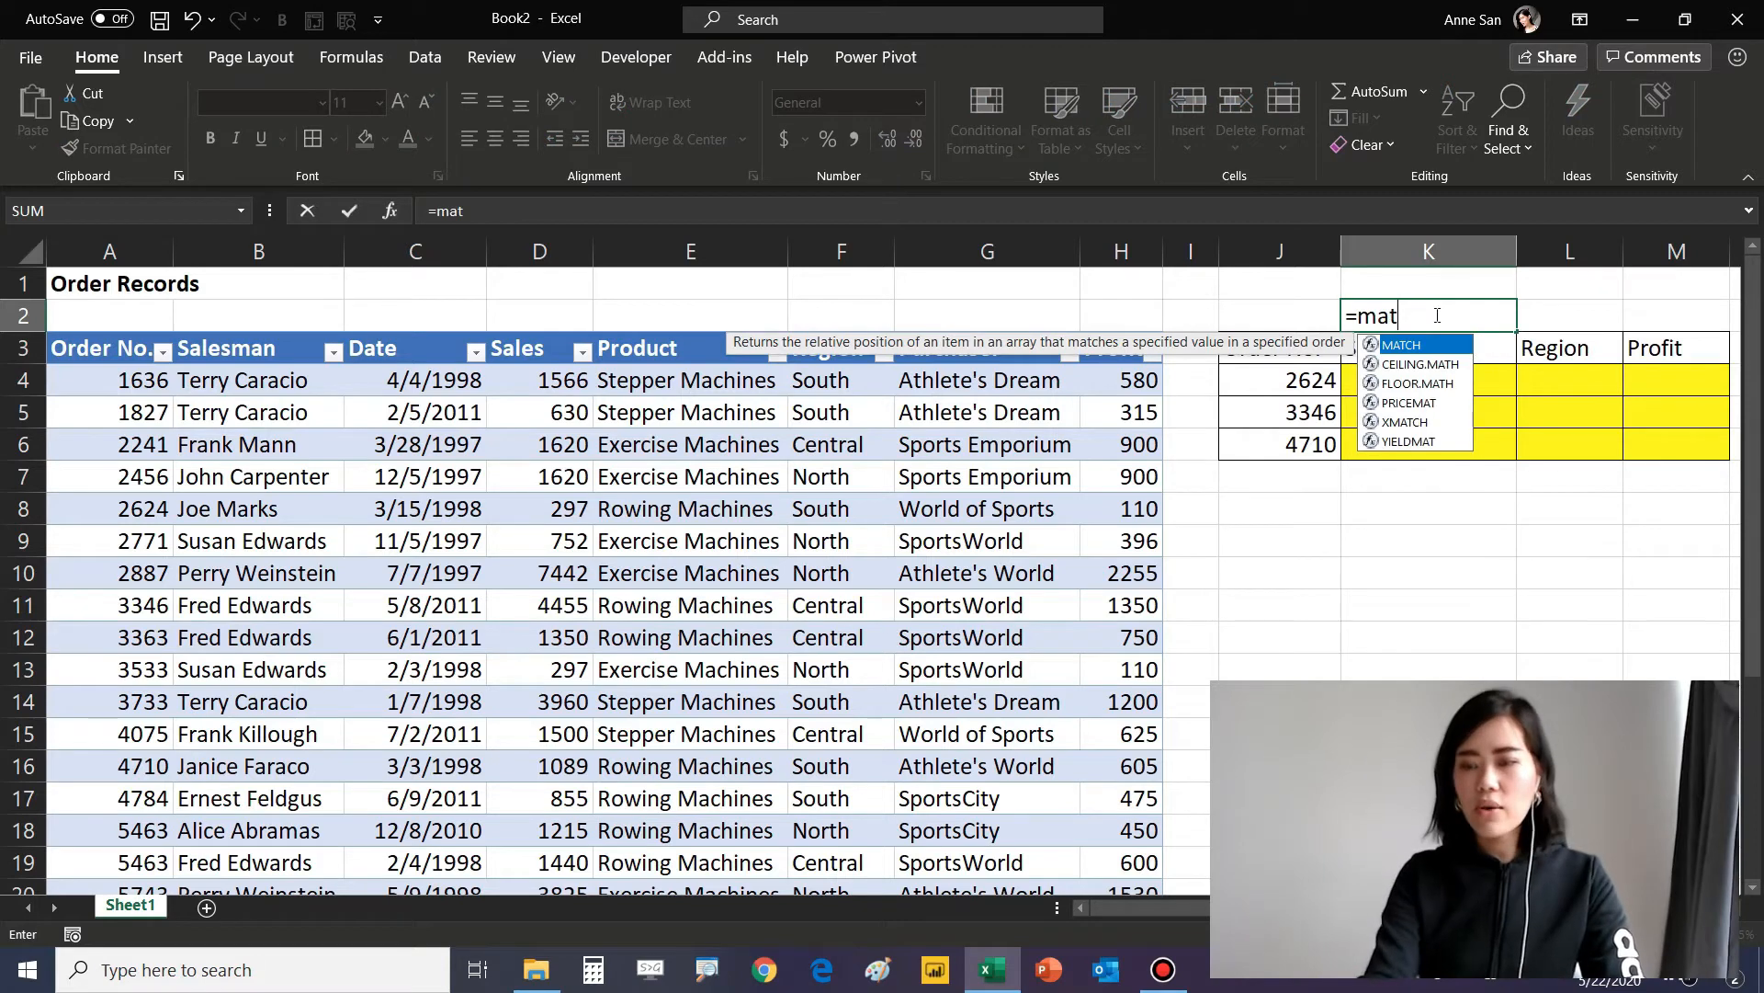
pyautogui.press('Tab')
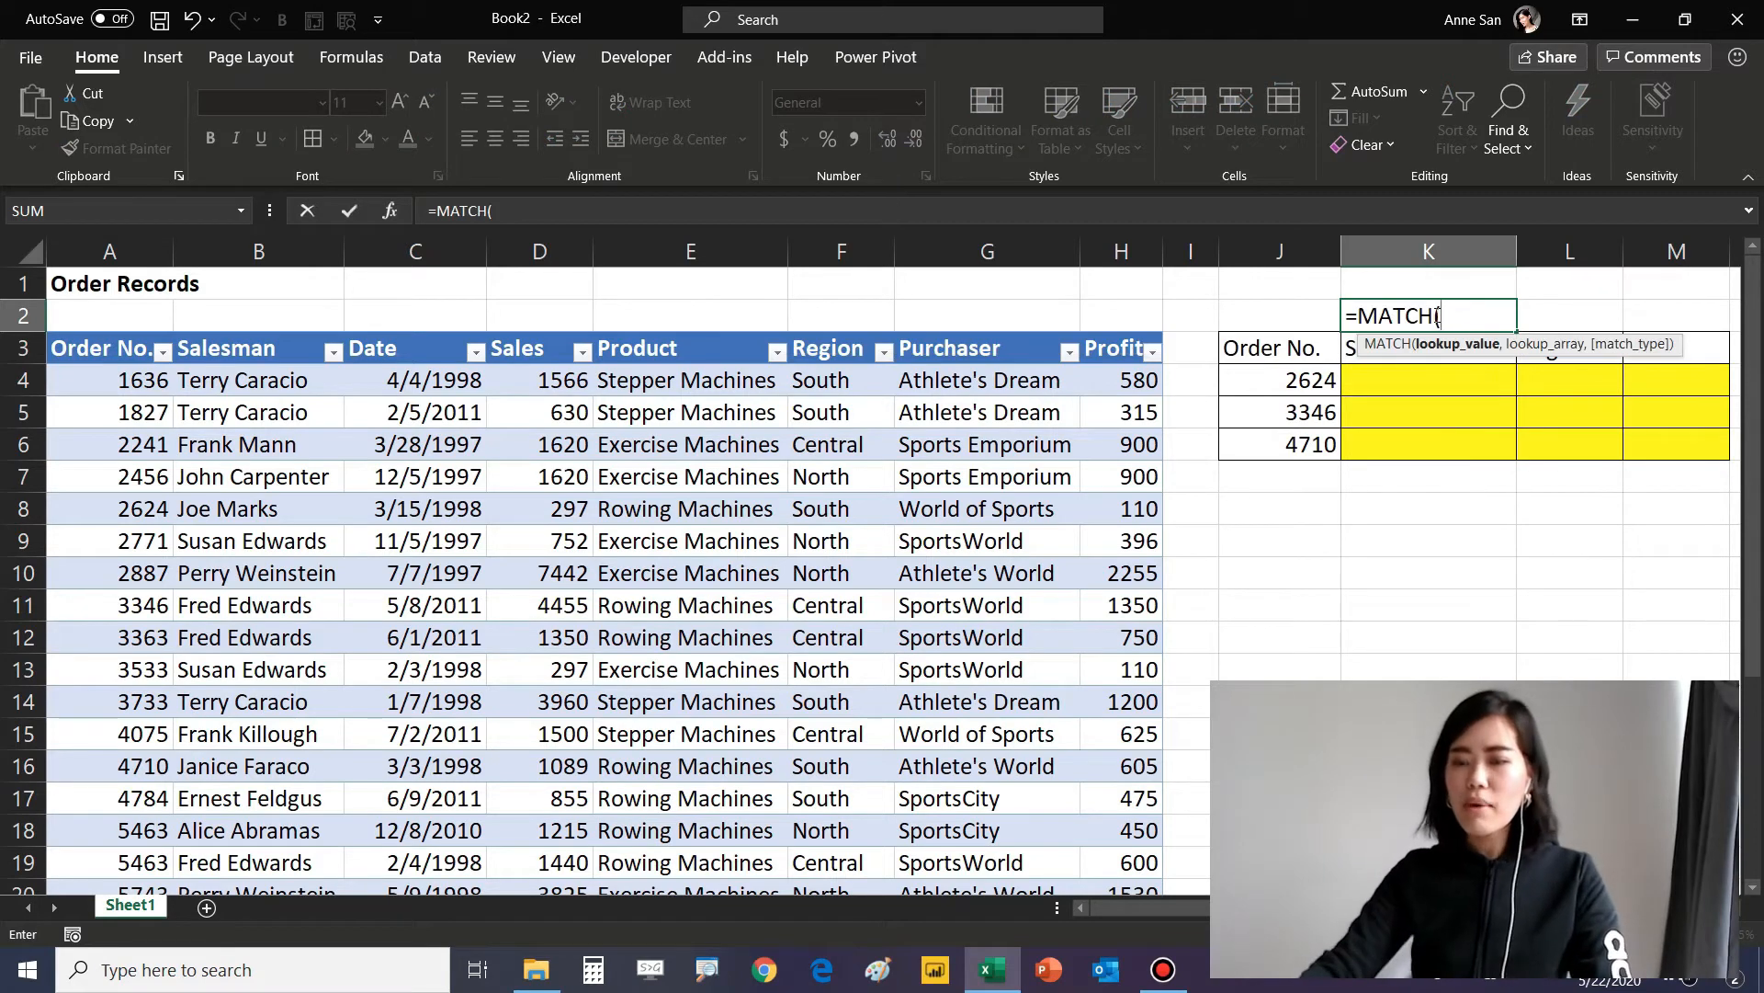
pyautogui.click(1349, 348)
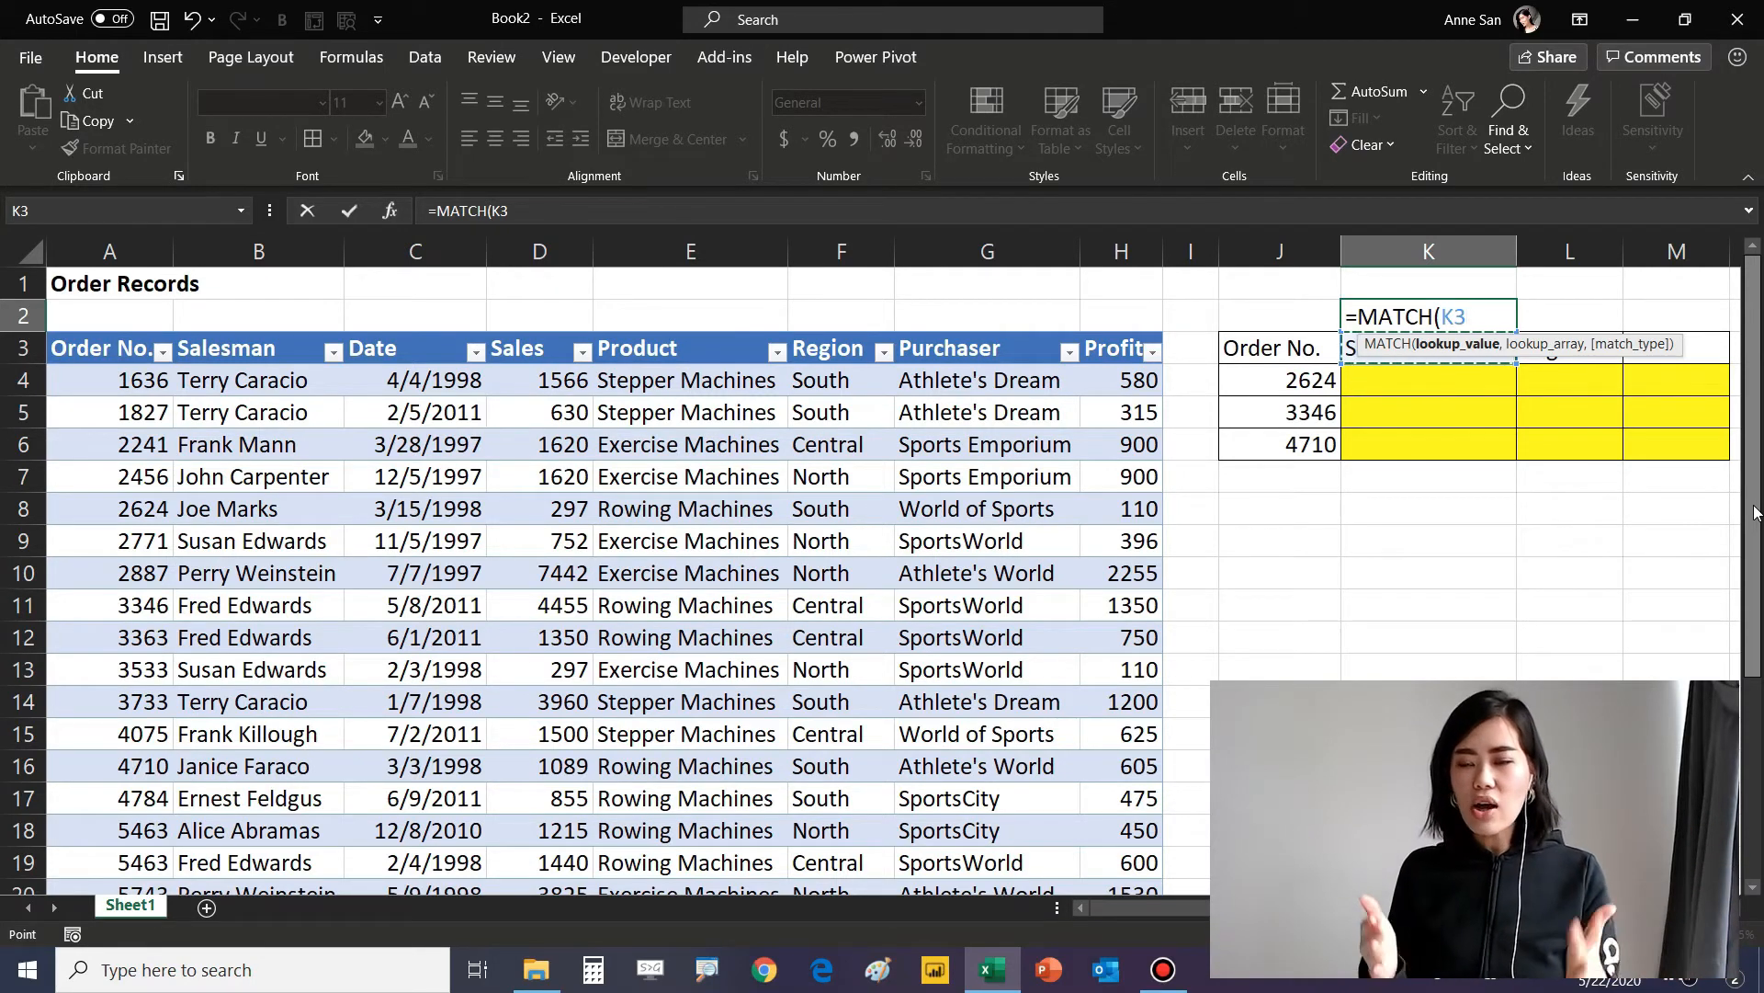
pyautogui.write(',')
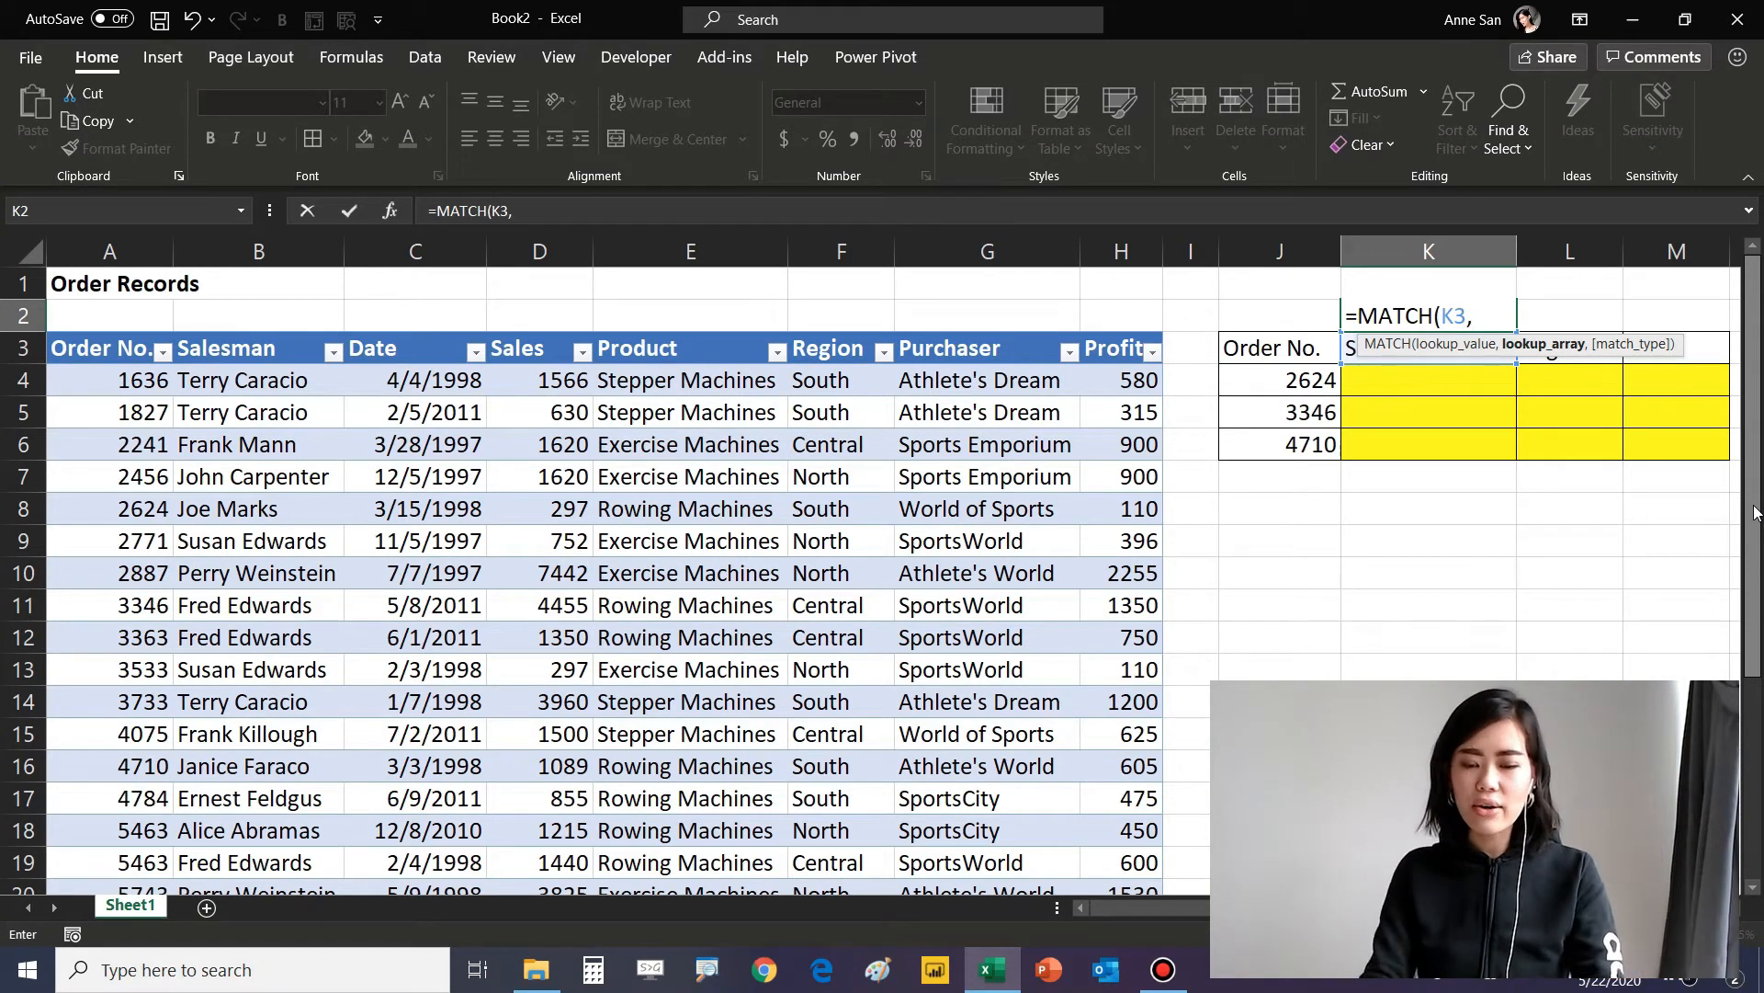
# Use the Order table's header row, Order[#Headers], as the lookup array of the MATCH in K2.
pyautogui.write('or')
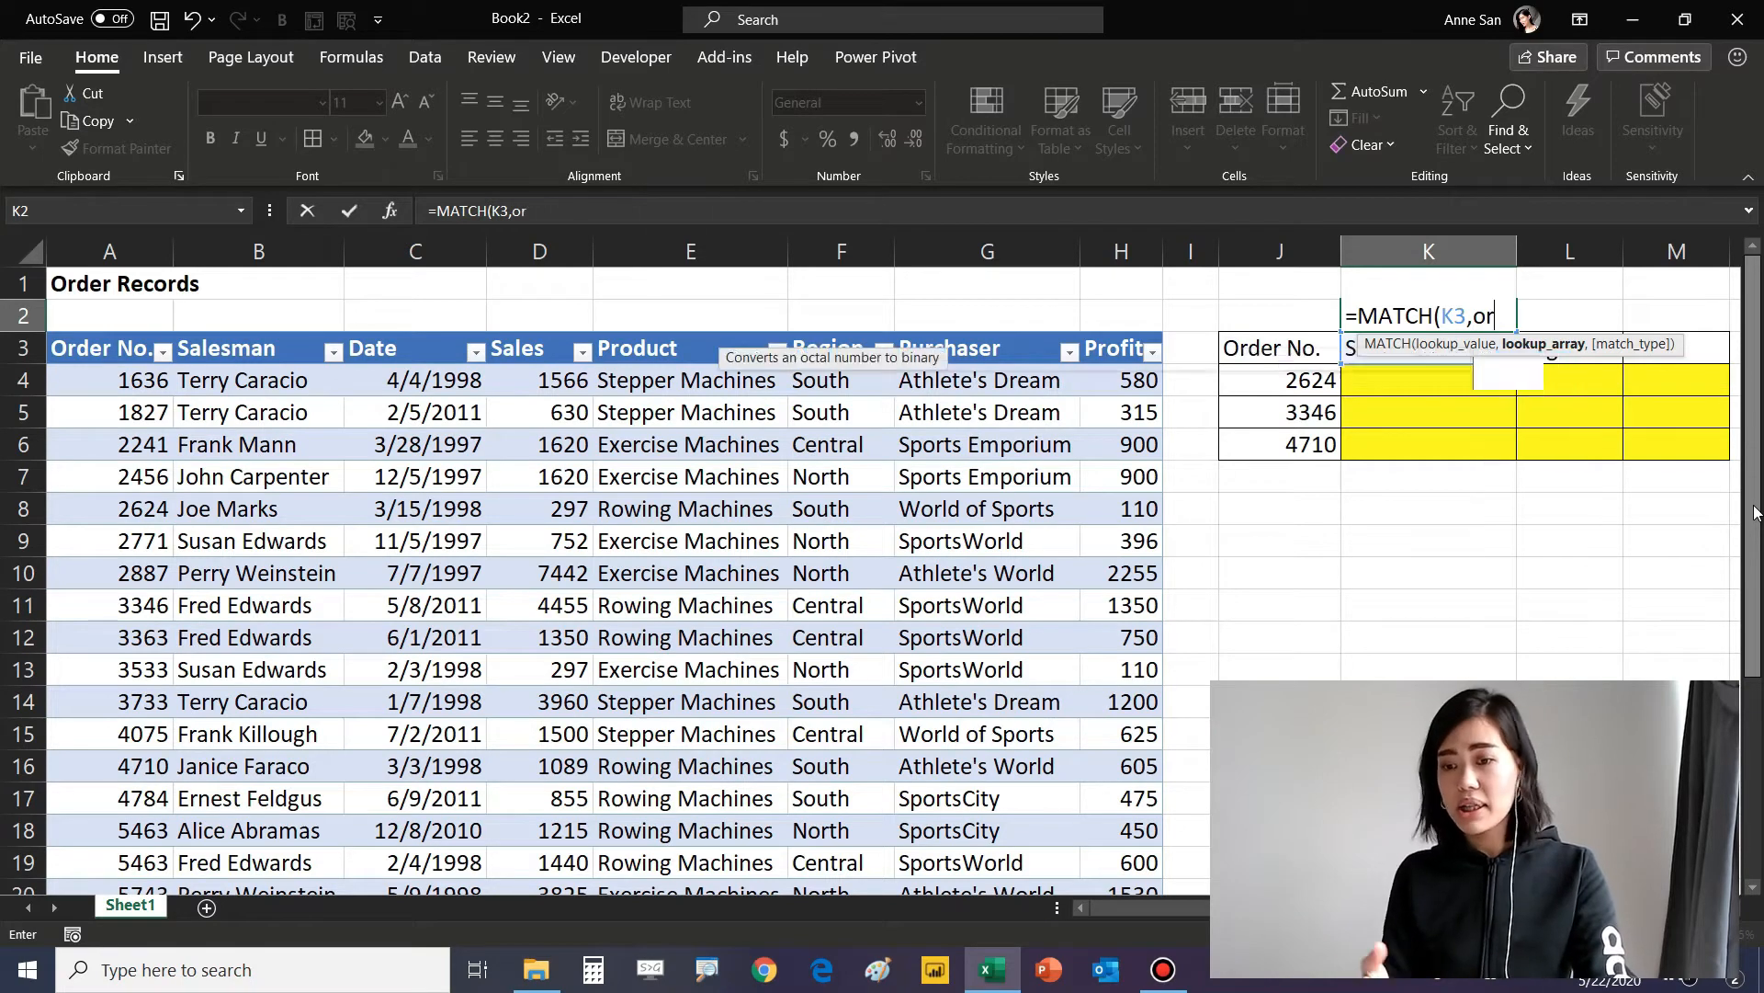
pyautogui.press('Down')
pyautogui.press('Tab')
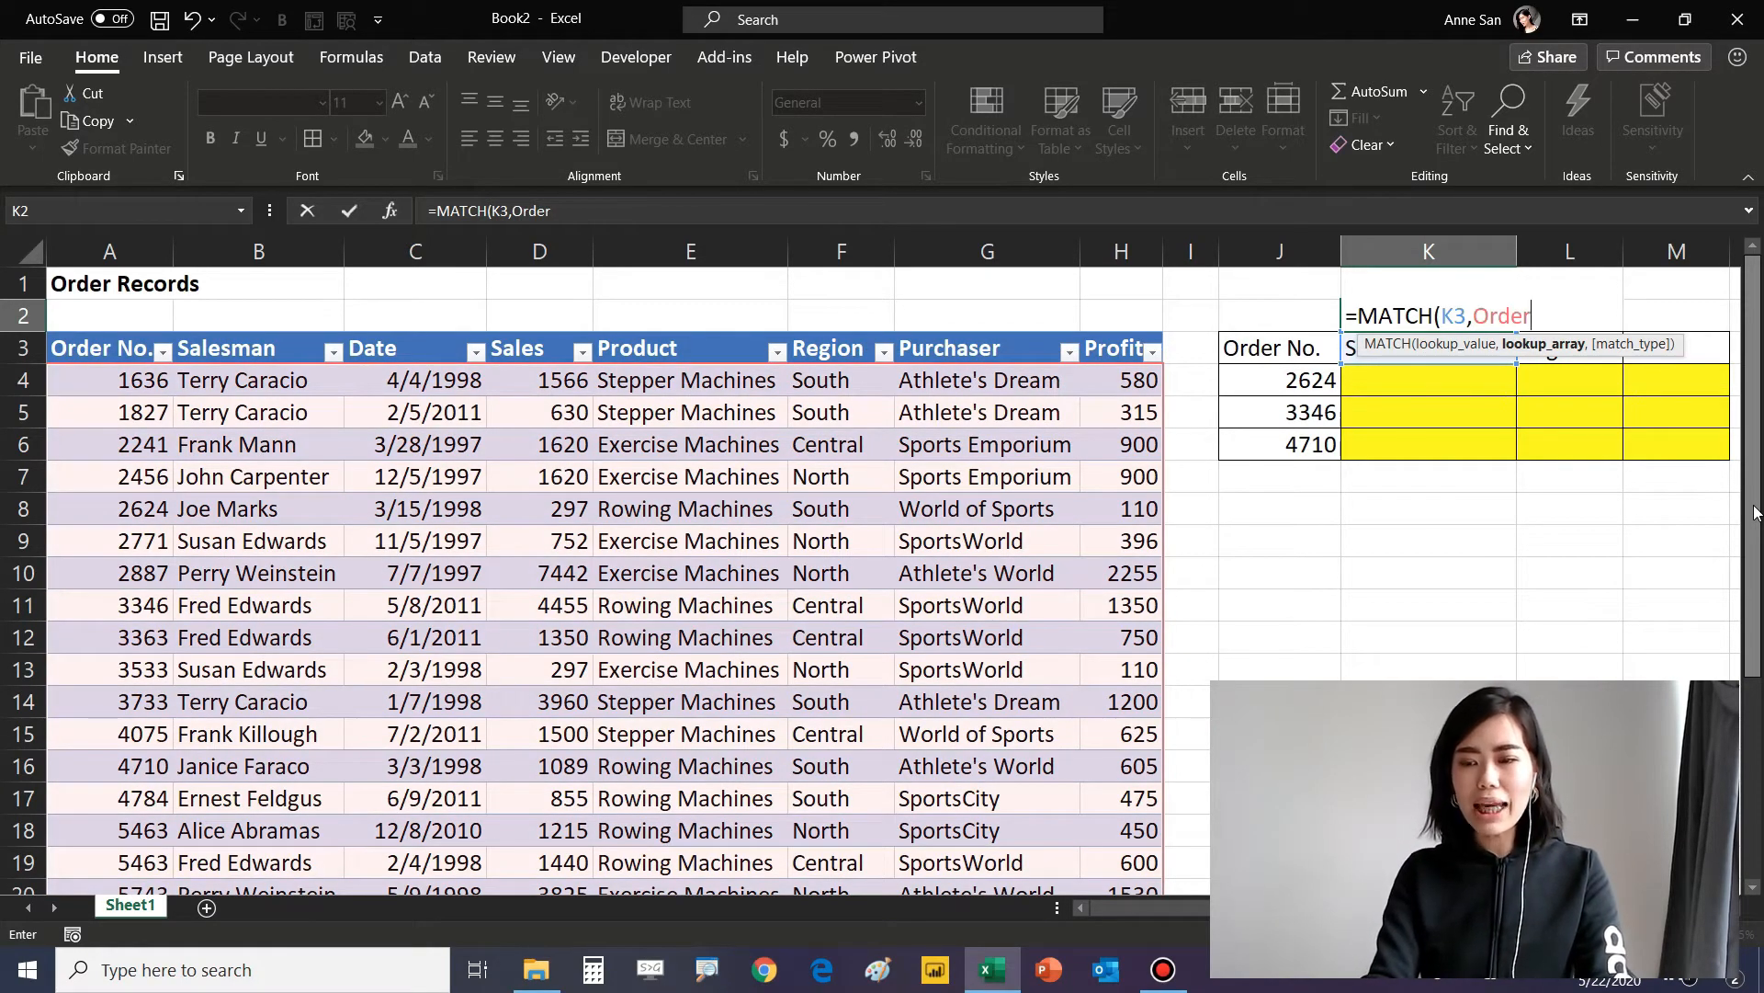
pyautogui.write('[')
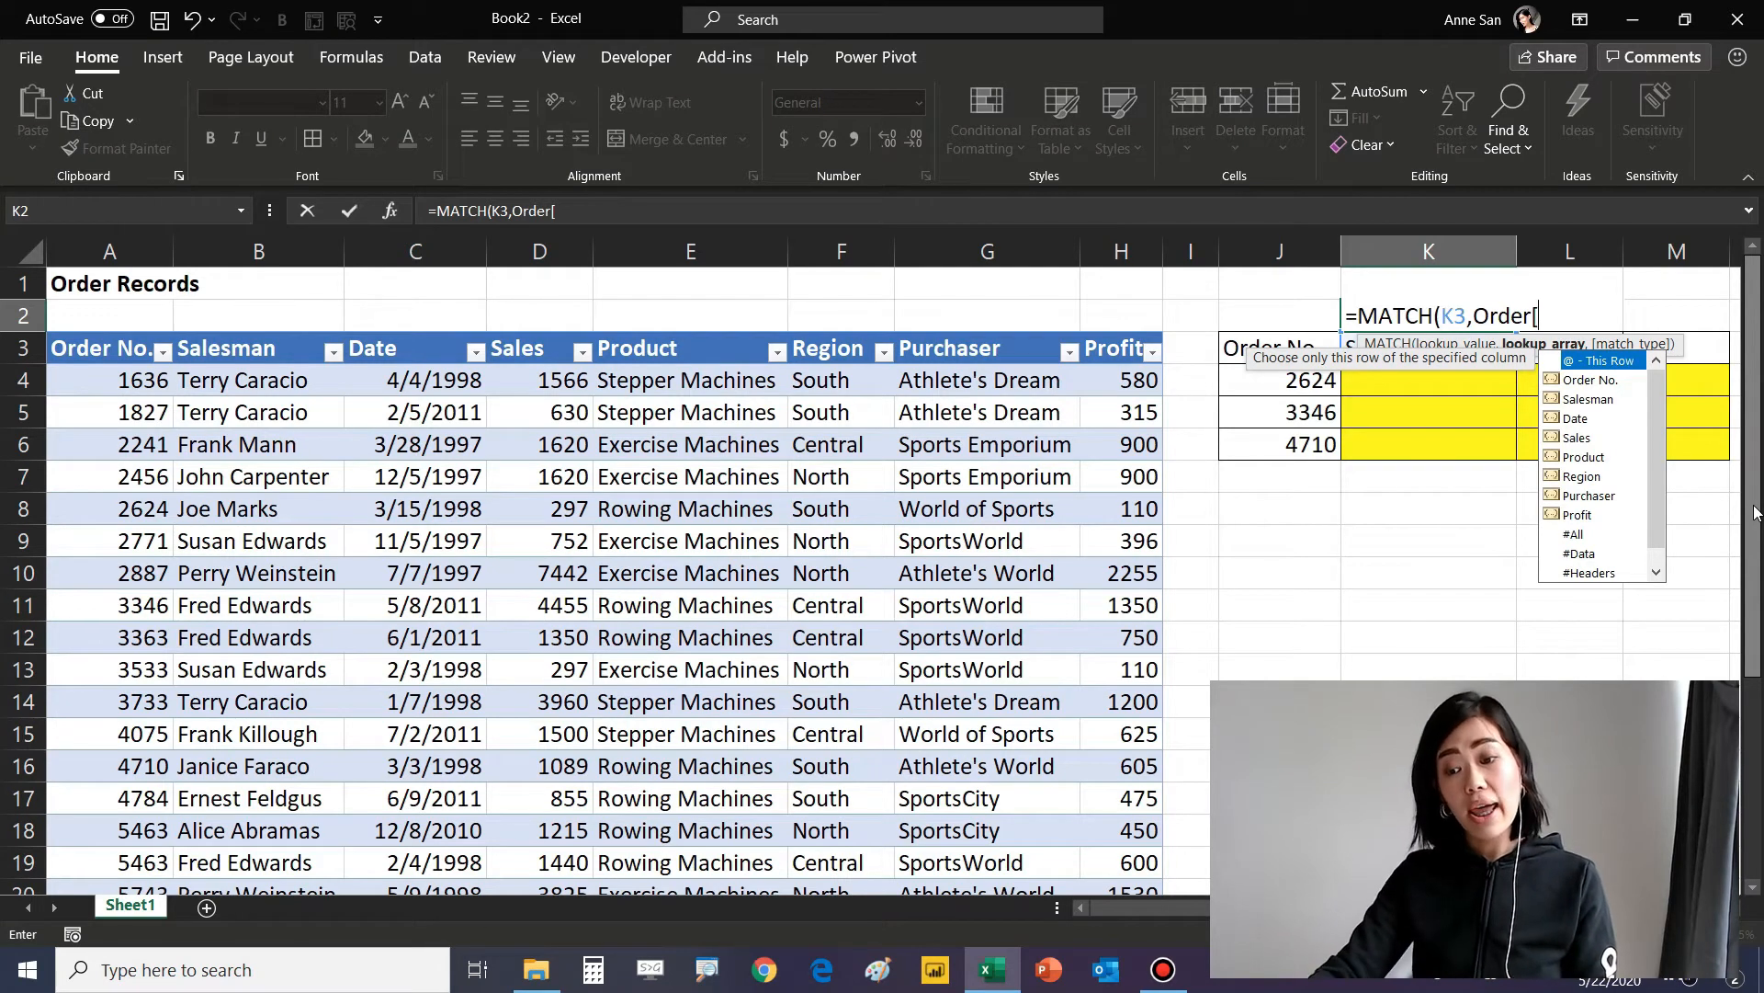
pyautogui.doubleClick(1589, 573)
pyautogui.write(']')
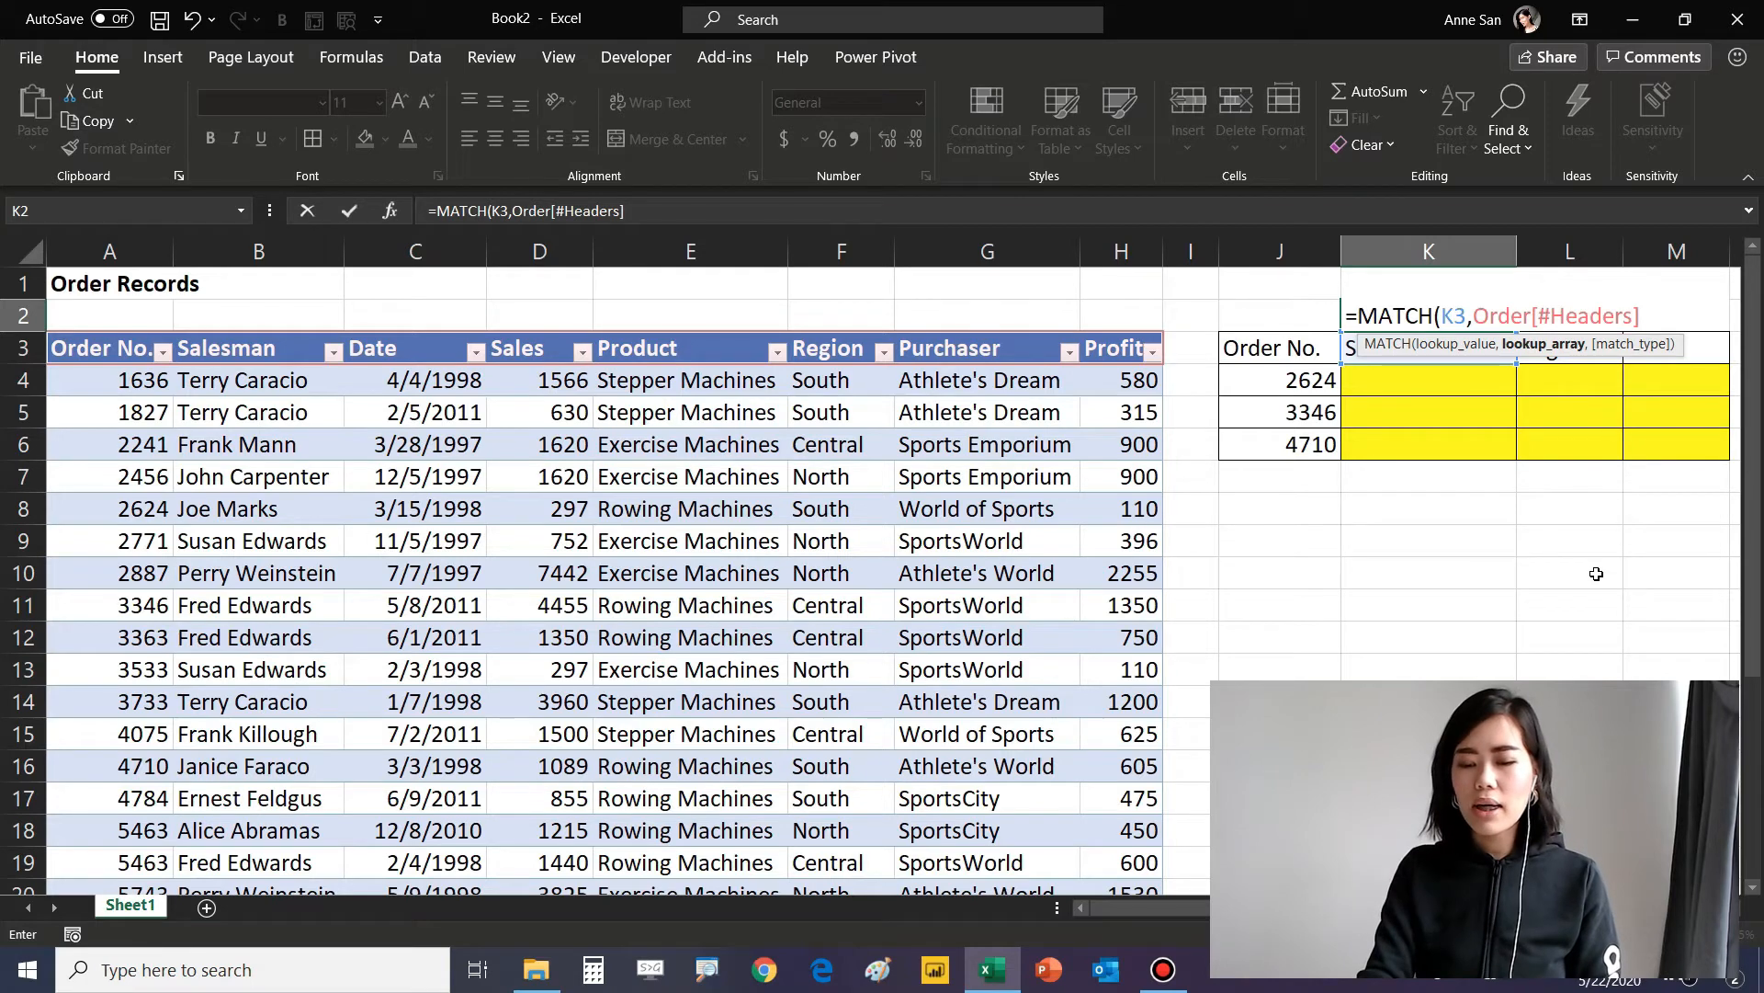
# Set the MATCH type in K2 to 0 for an exact match and complete the formula.
pyautogui.write(',')
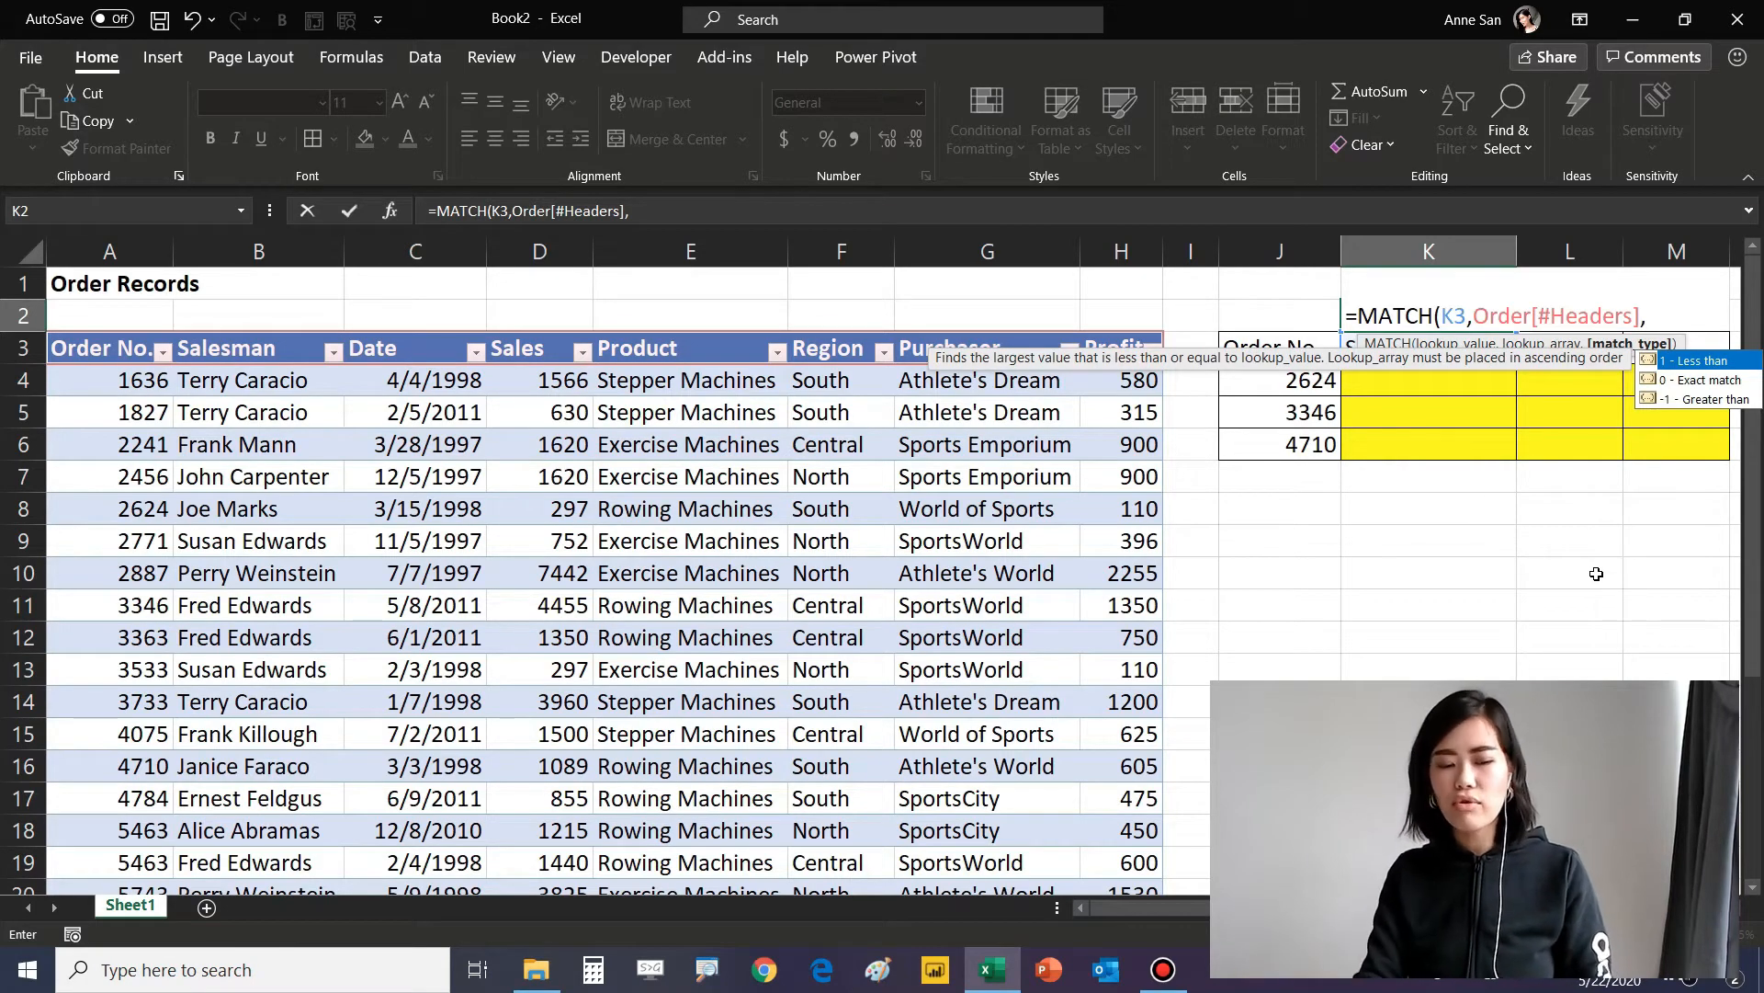
pyautogui.press('Down')
pyautogui.press('Tab')
pyautogui.write(')')
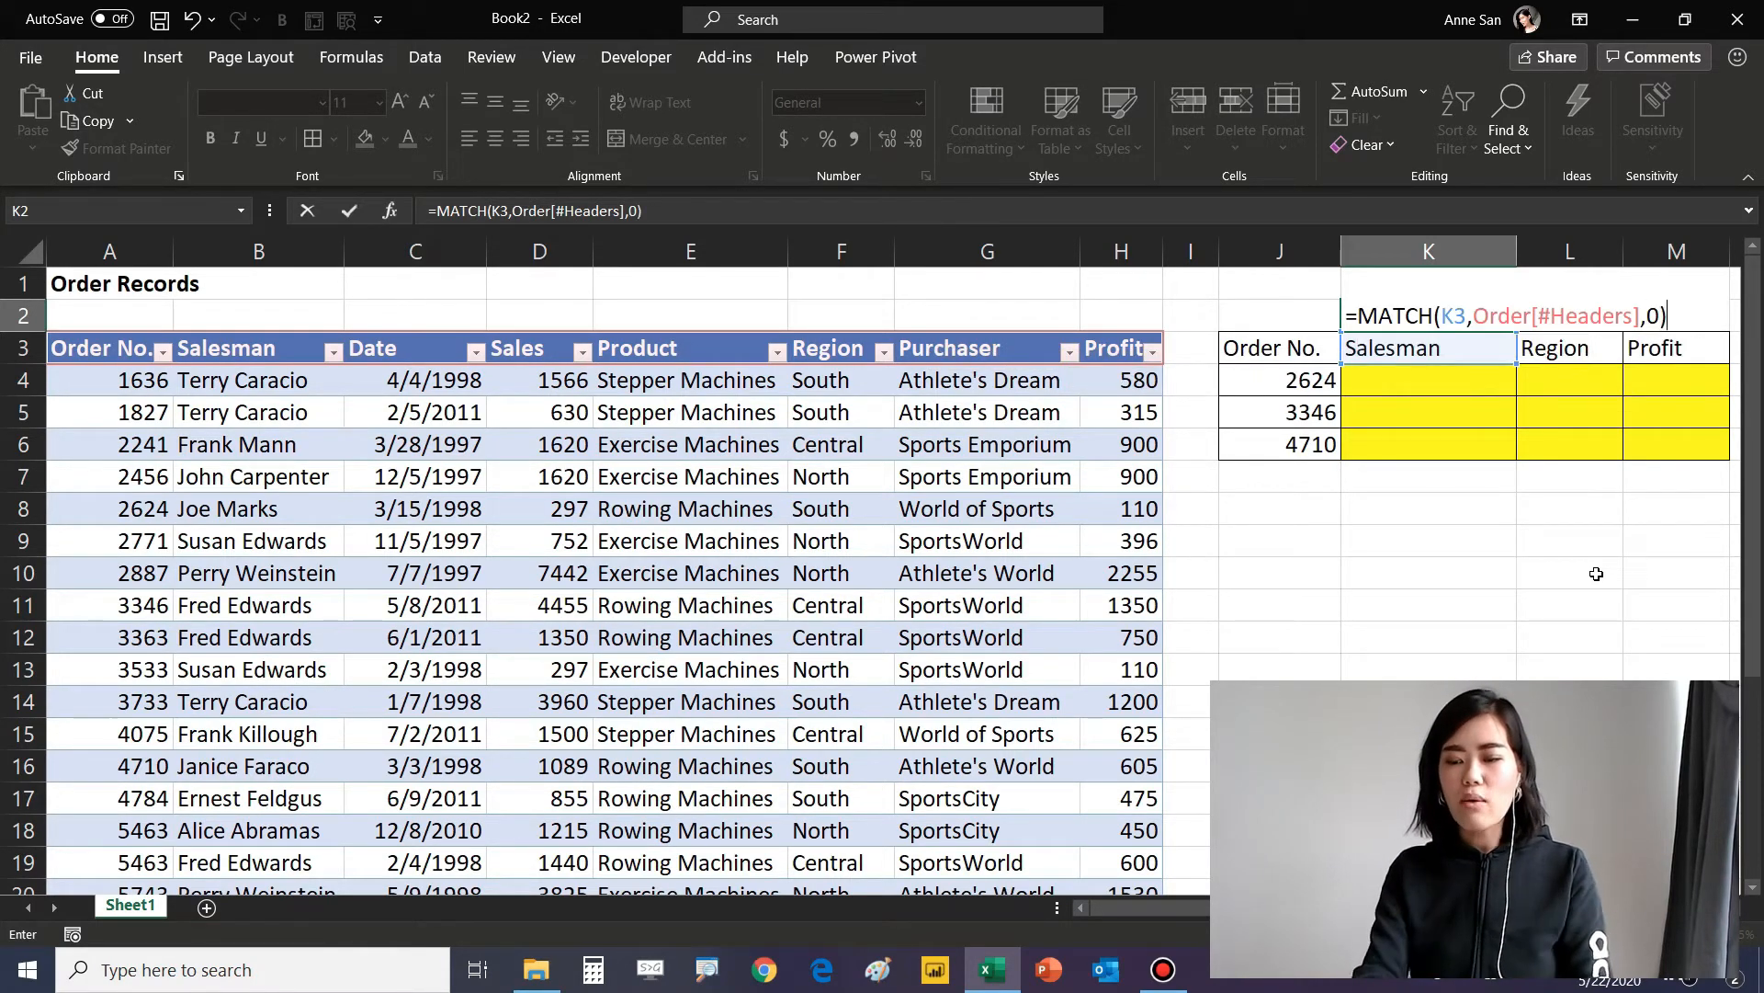
pyautogui.press('Return')
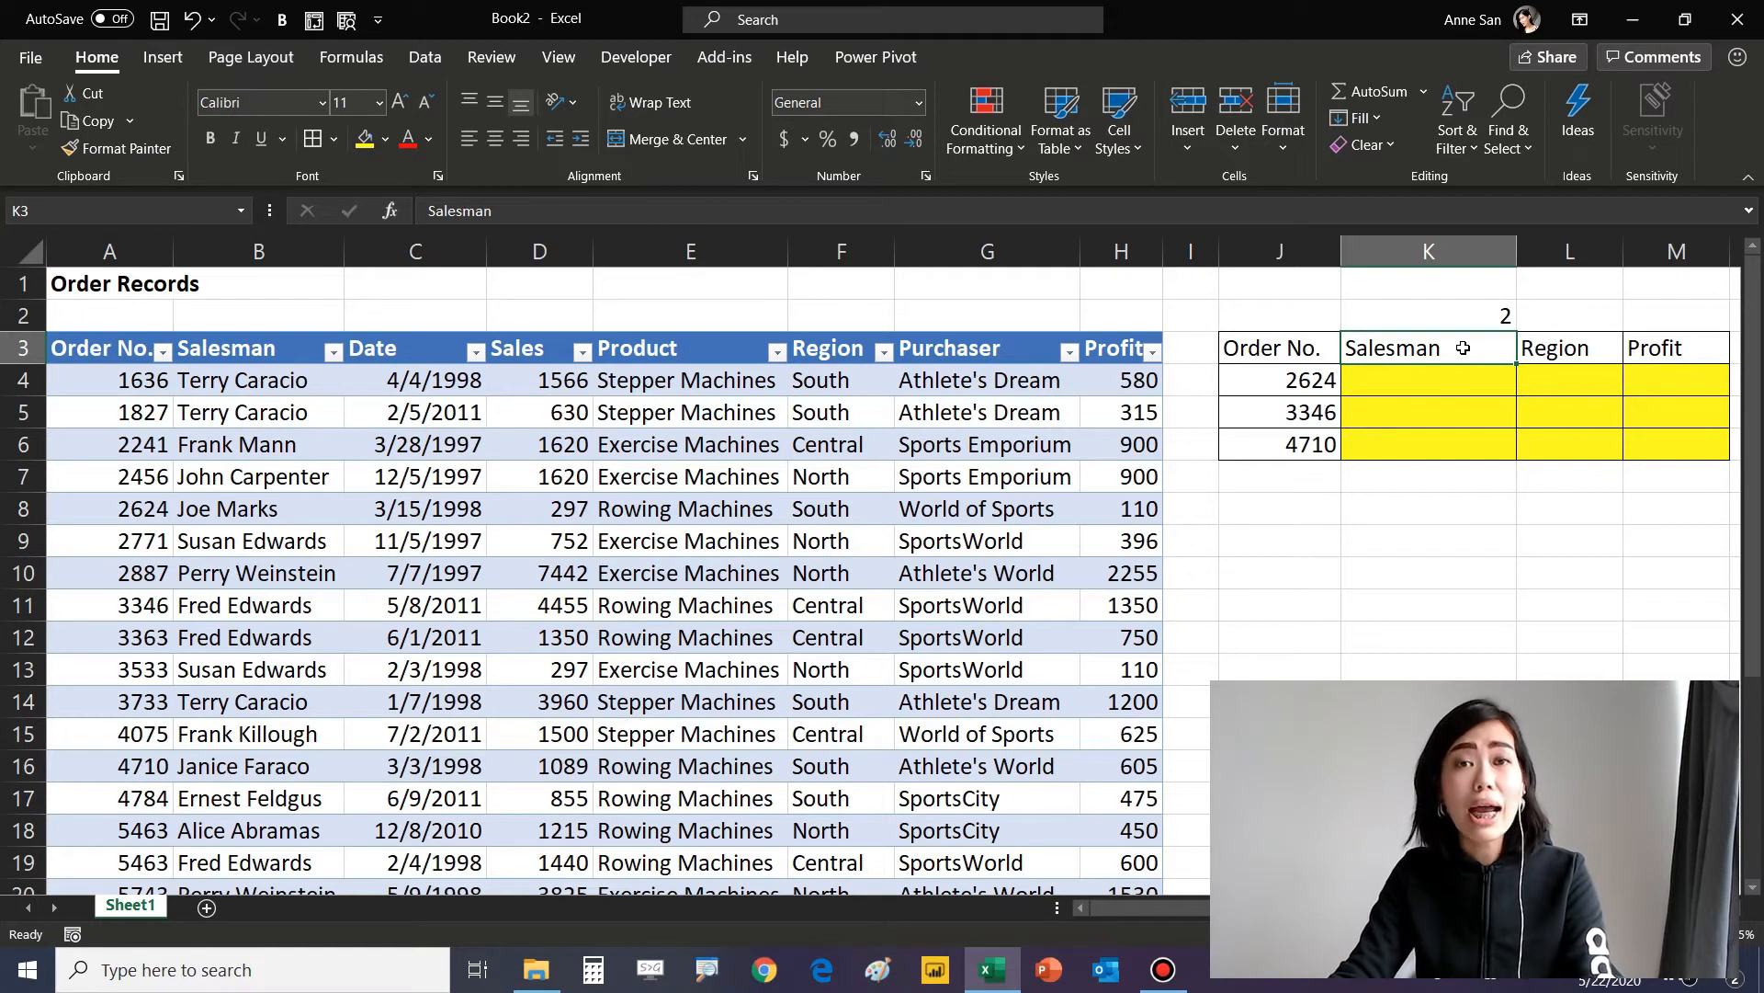
# Change the K3 heading to Date and fill the MATCH formula from K2 across to M2.
pyautogui.write('Date')
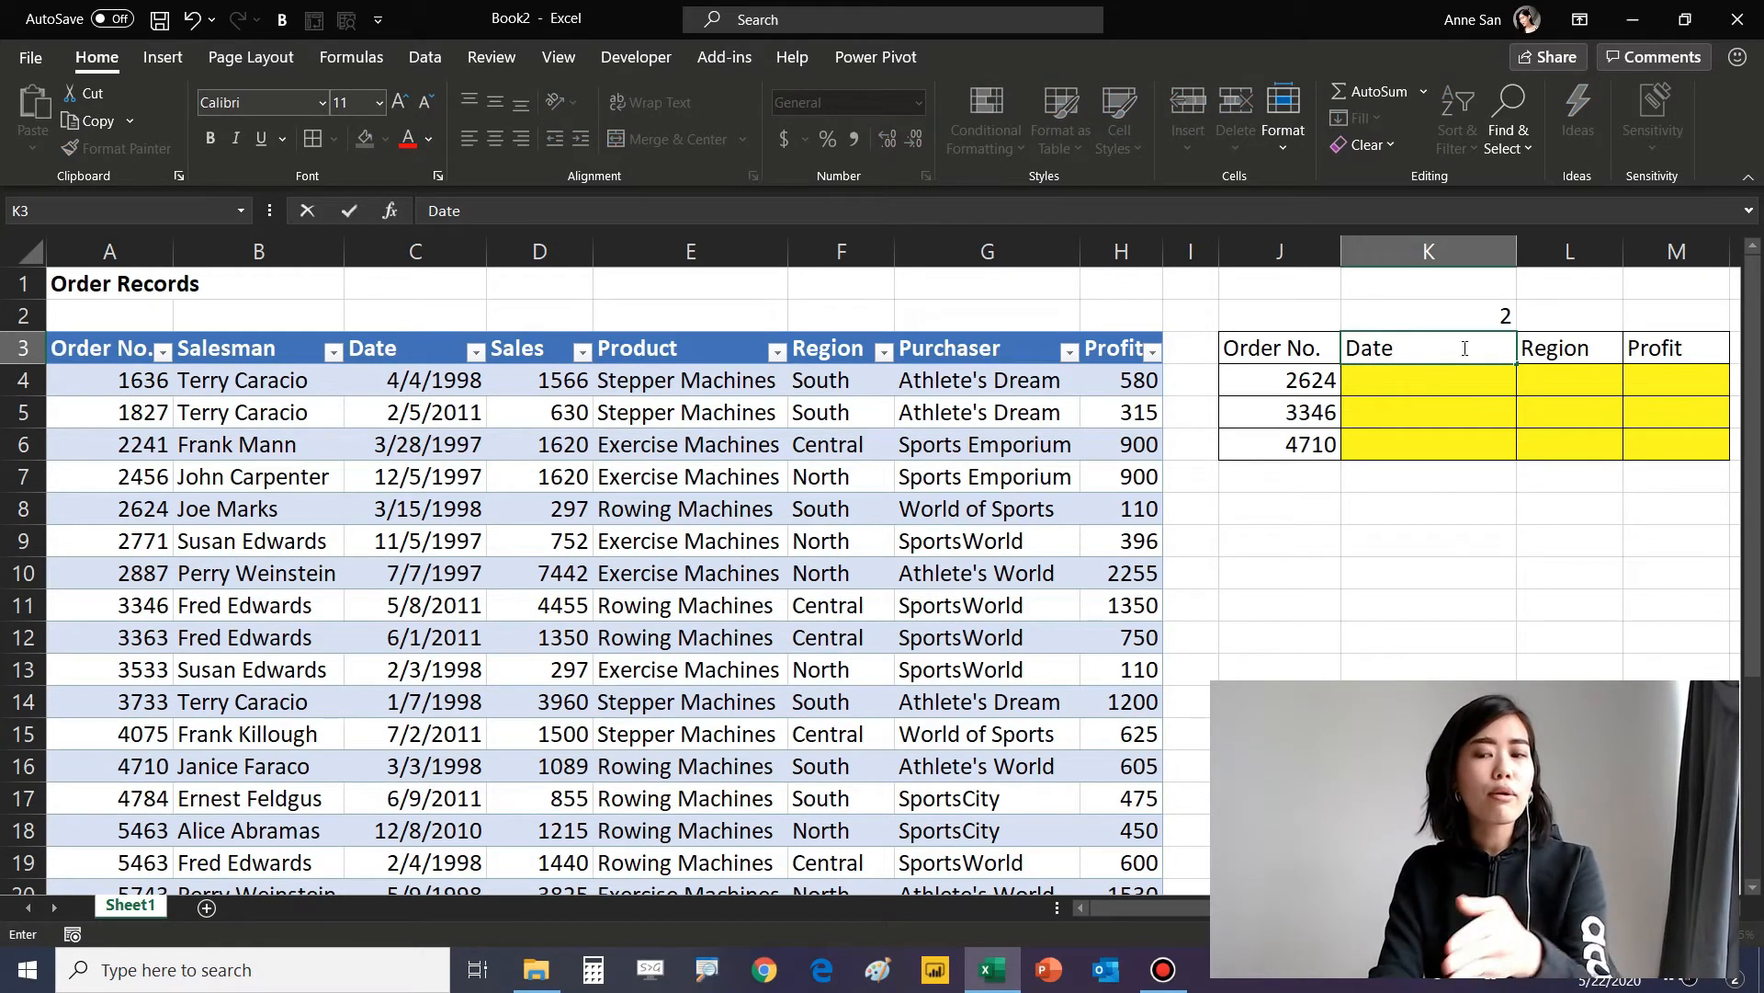
pyautogui.press('Return')
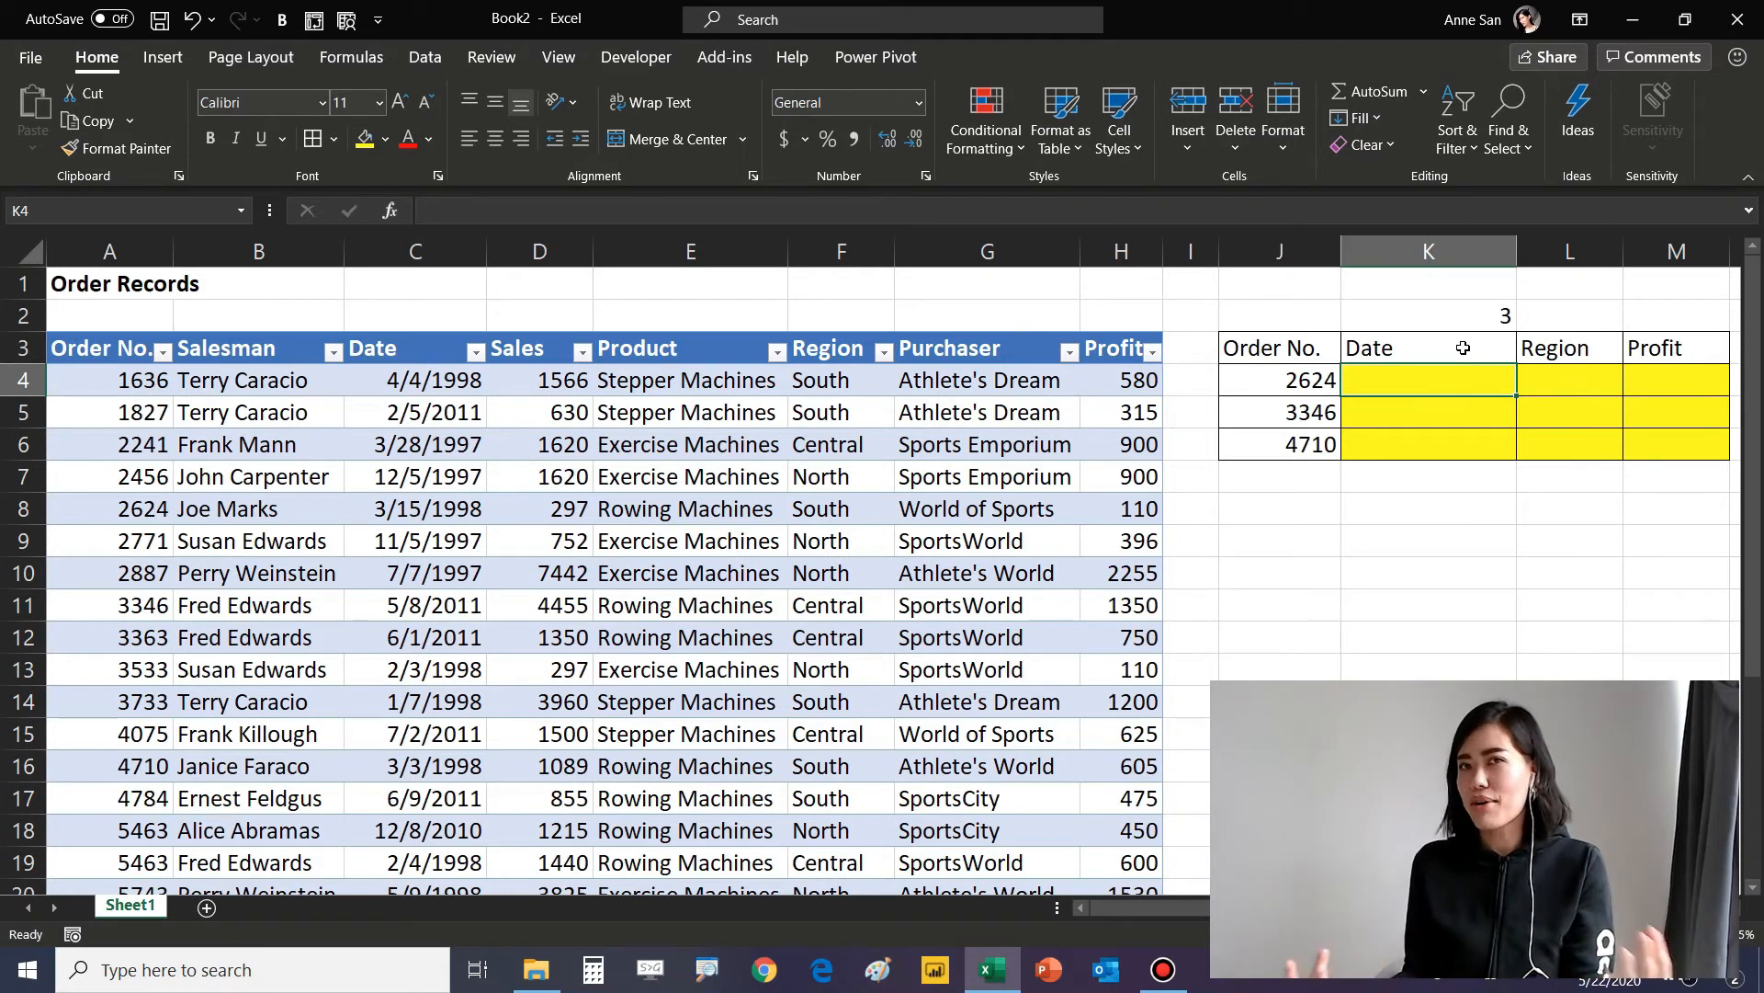
pyautogui.click(1462, 316)
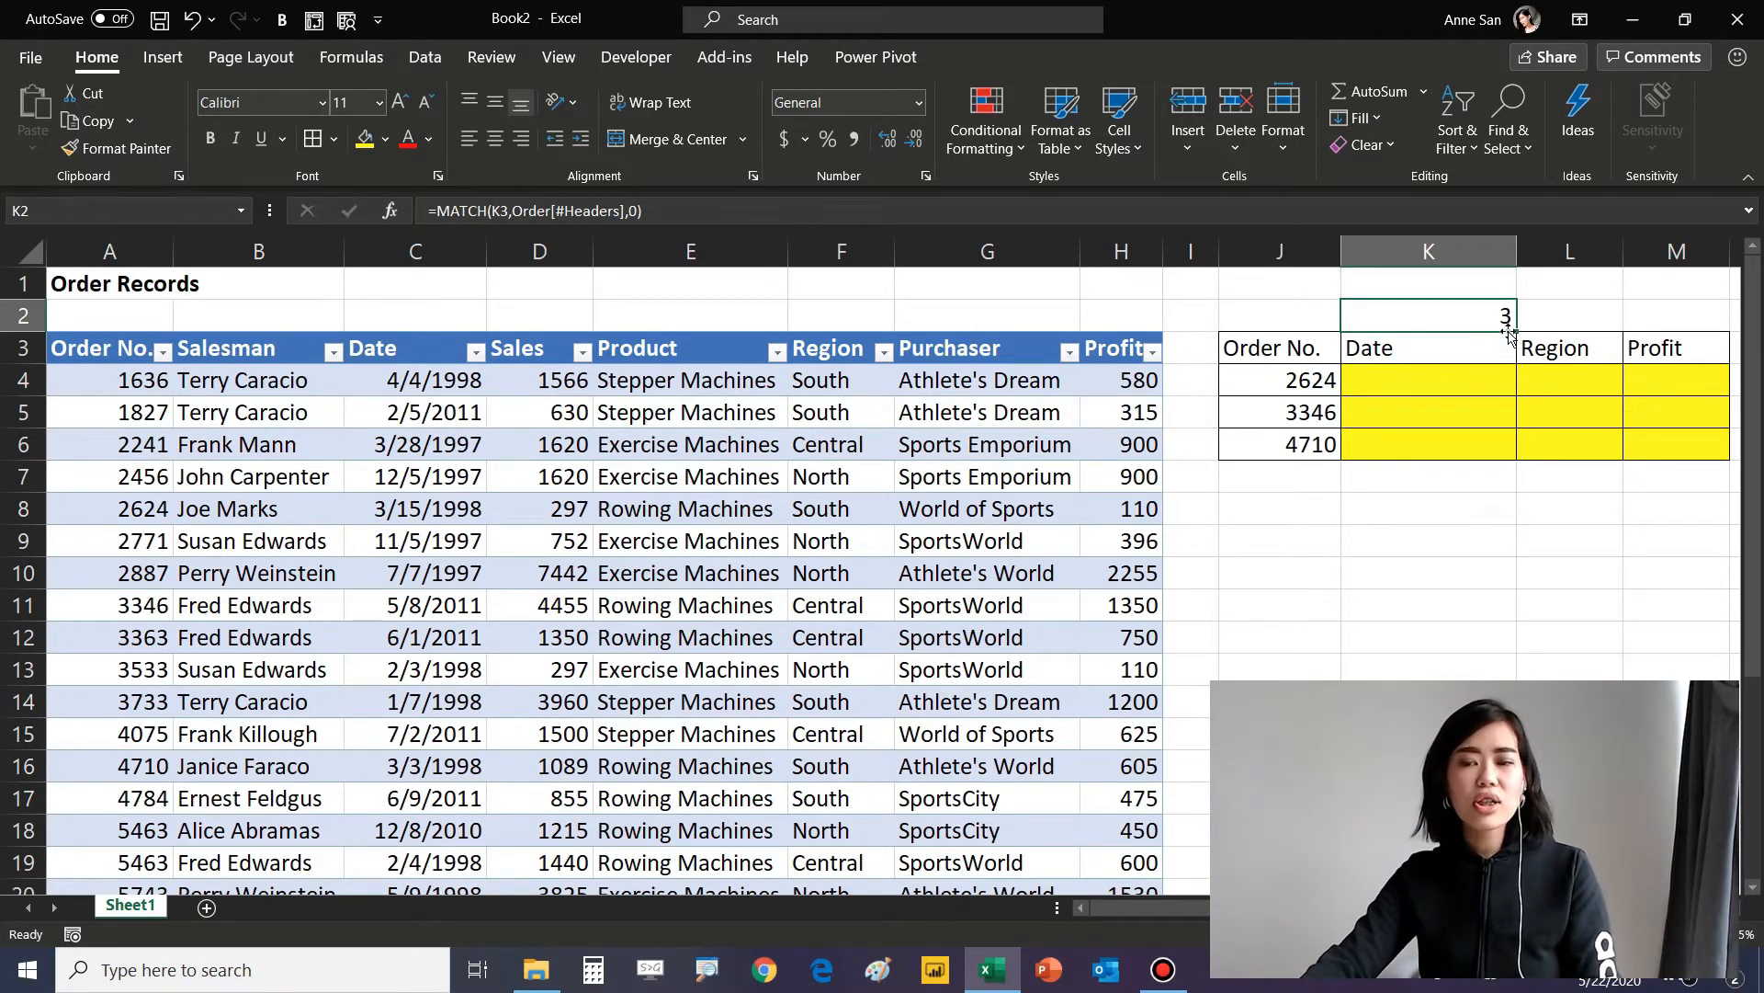
pyautogui.moveTo(1518, 331)
pyautogui.mouseDown()
pyautogui.moveTo(1704, 331)
pyautogui.moveTo(1524, 329)
pyautogui.mouseUp()
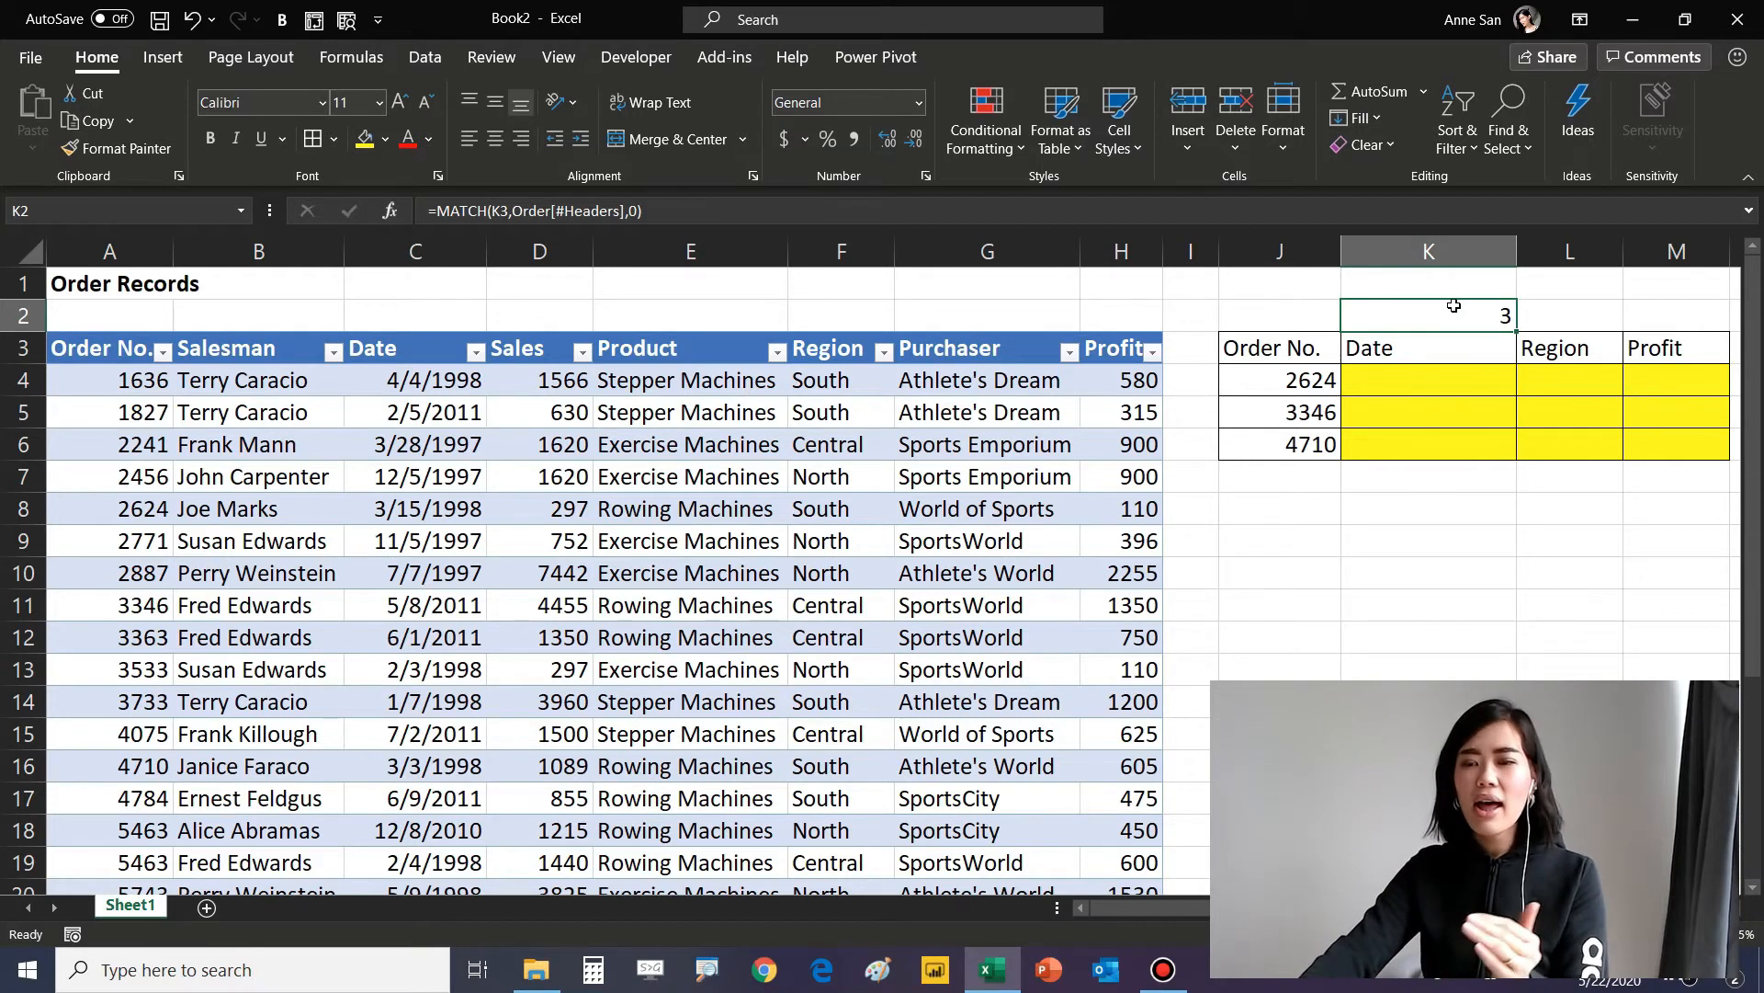
pyautogui.moveTo(1449, 317); pyautogui.dragTo(1642, 315)
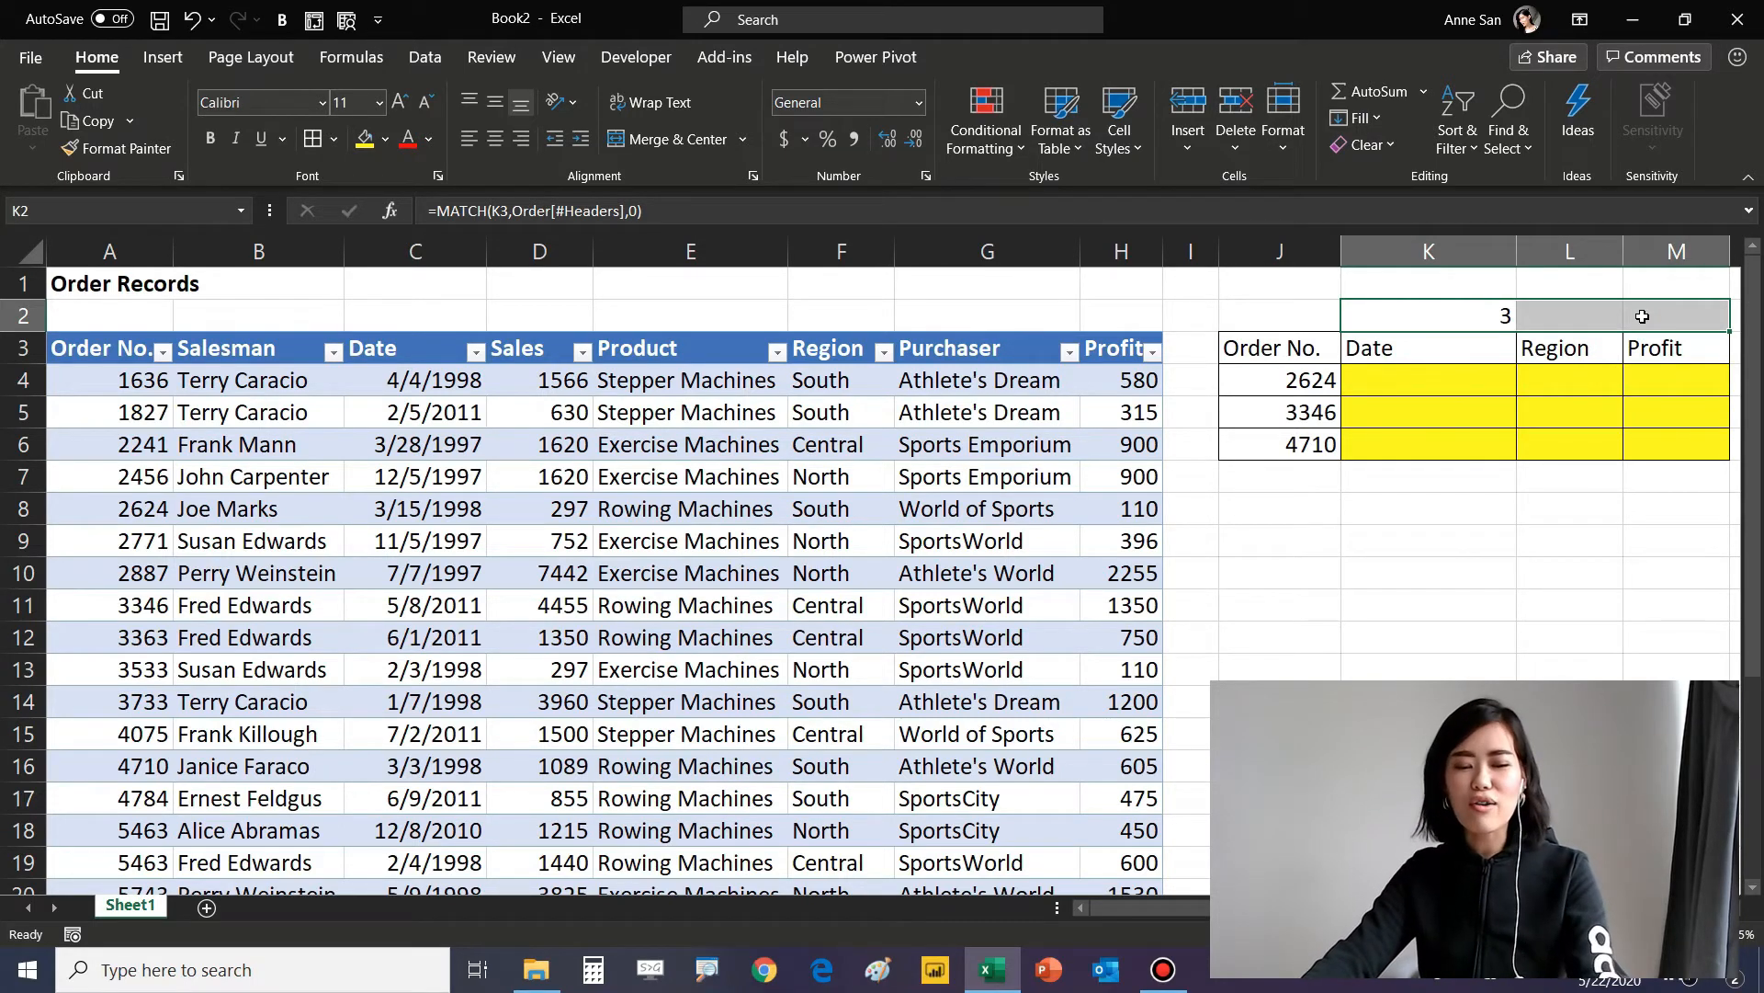
pyautogui.hotkey('ctrl', 'r')
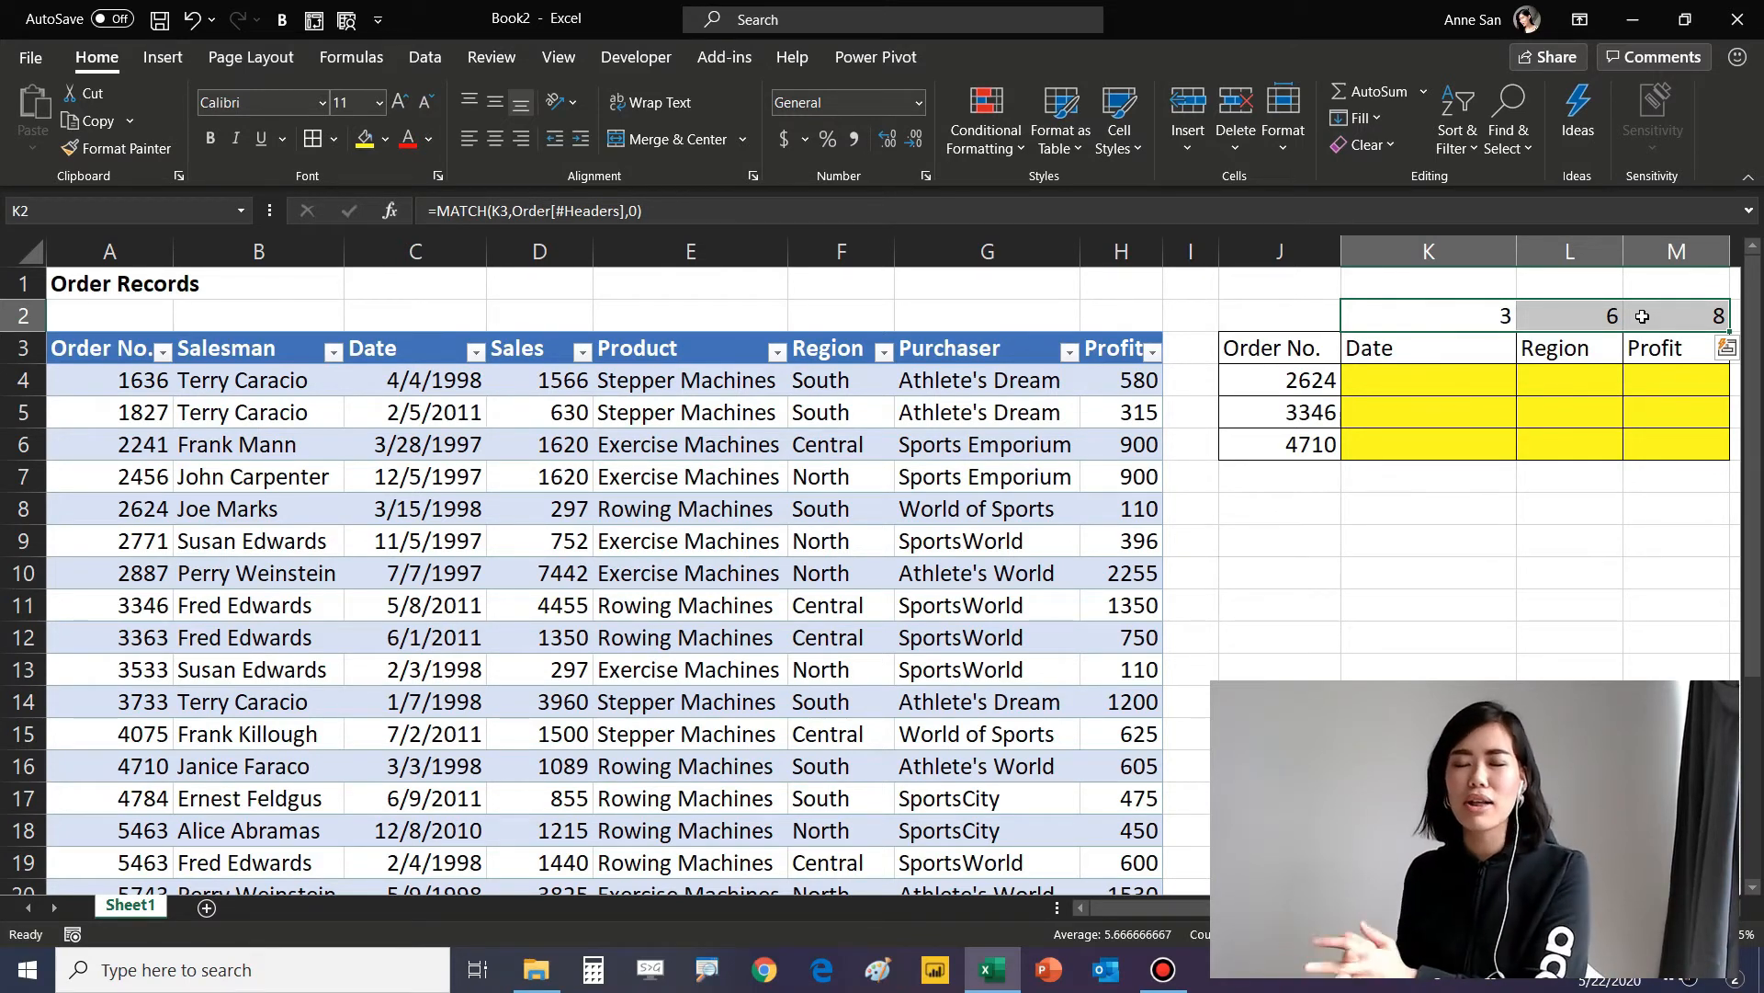
# Start a VLOOKUP in K4 with J4 as the lookup value and the Order table as the table array.
pyautogui.click(1453, 381)
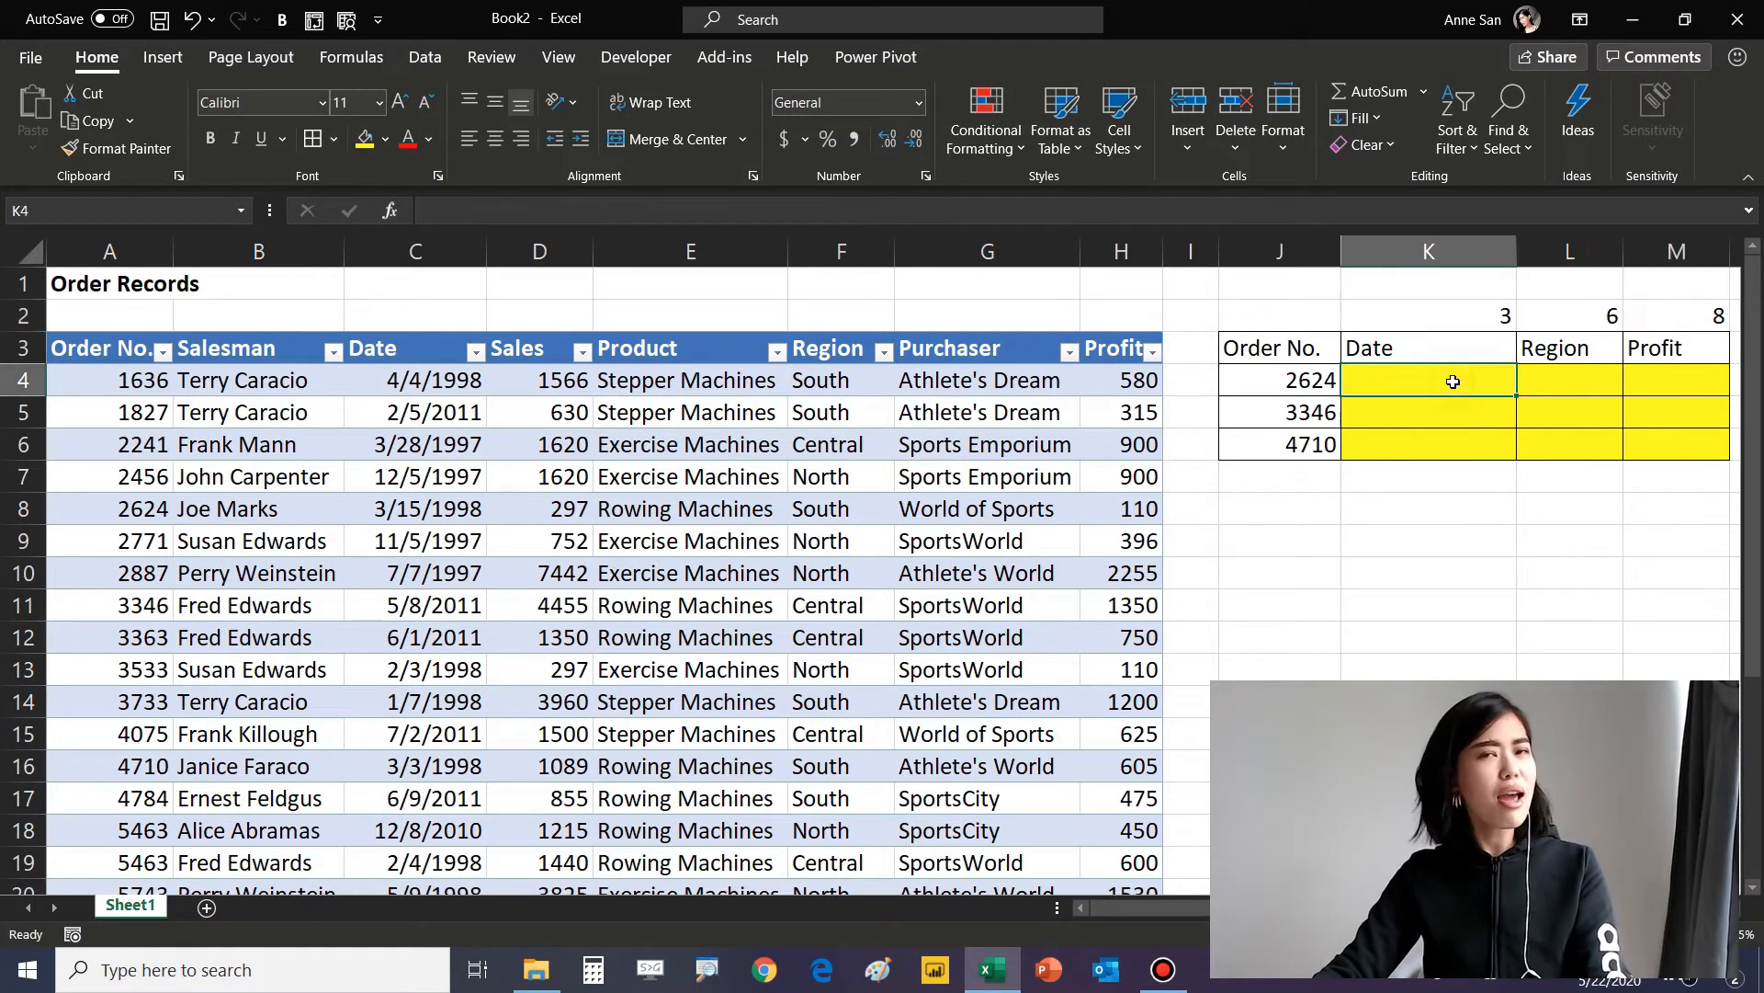
pyautogui.write('=vl')
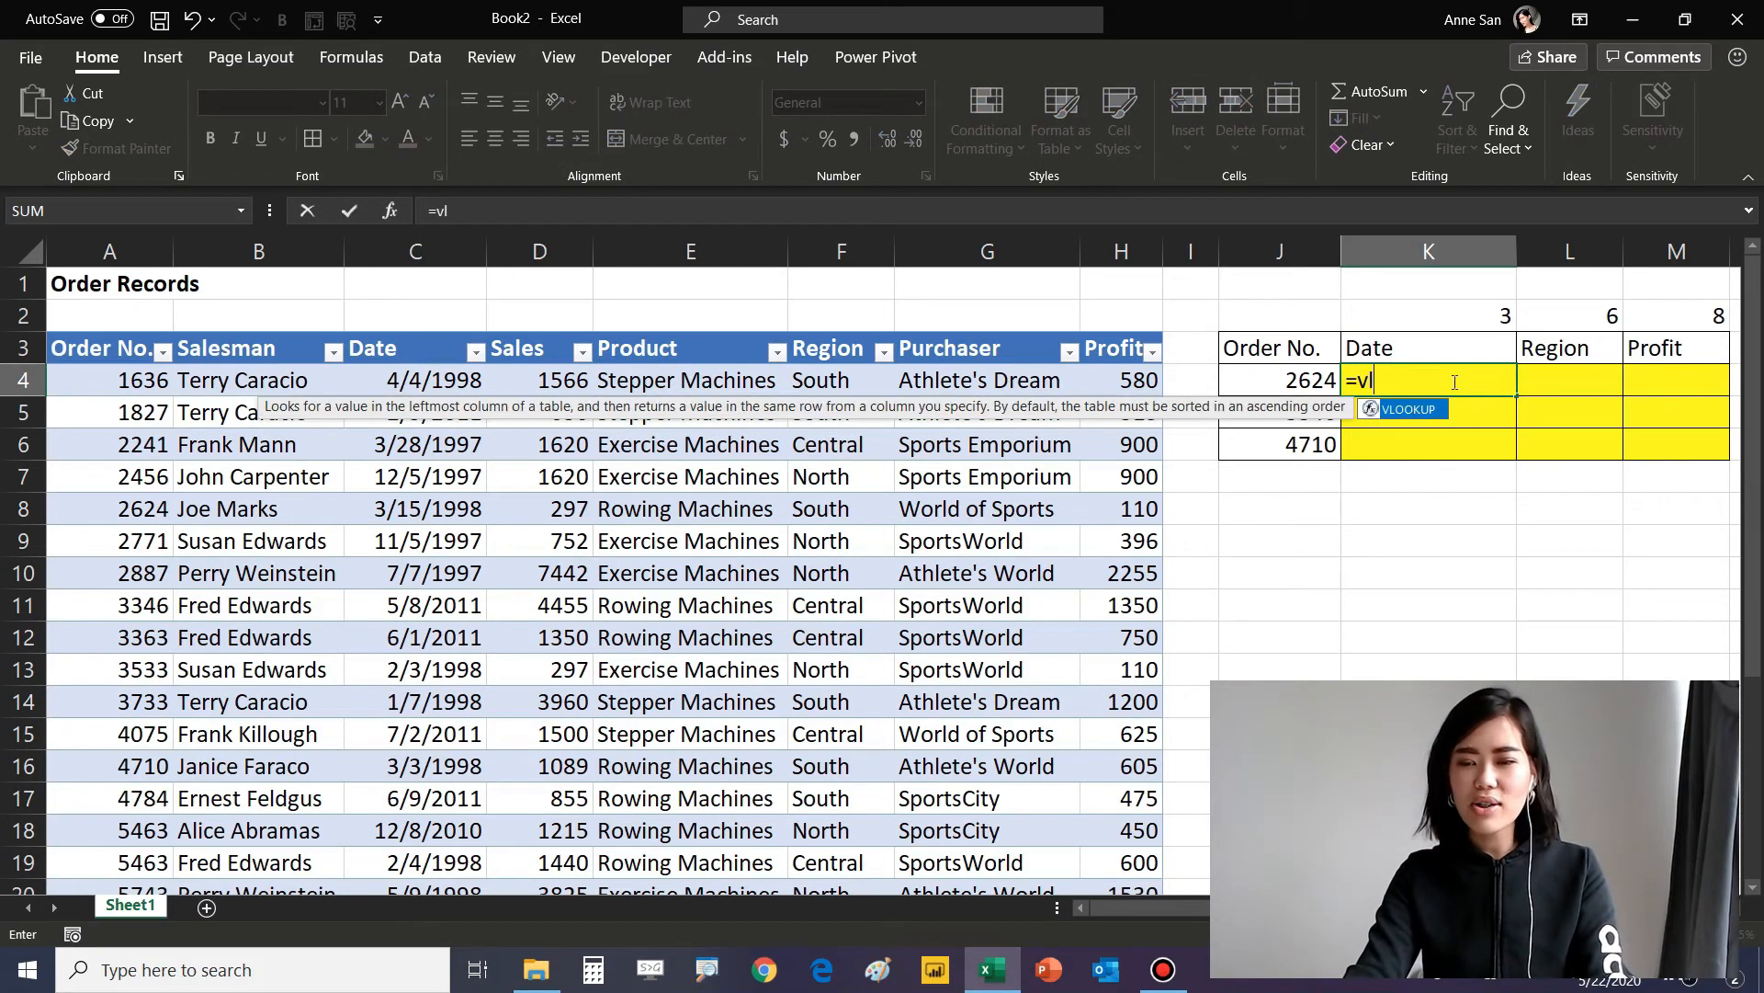
pyautogui.press('Tab')
pyautogui.click(1309, 381)
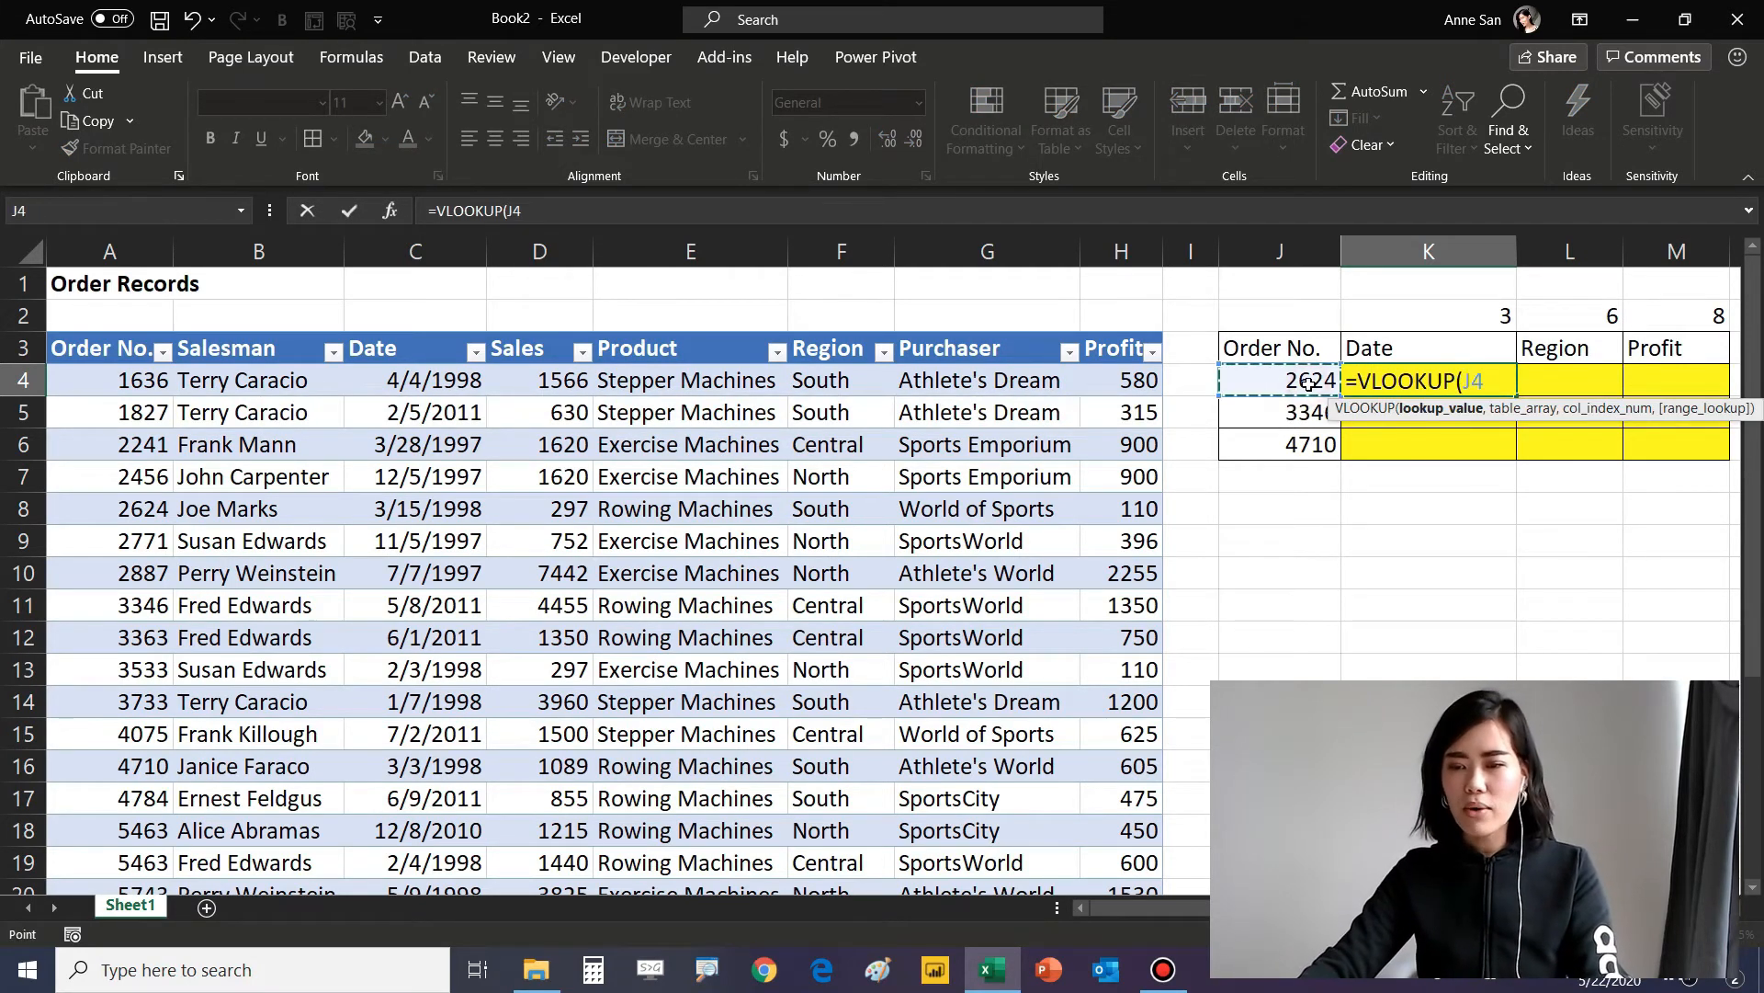
pyautogui.write(',')
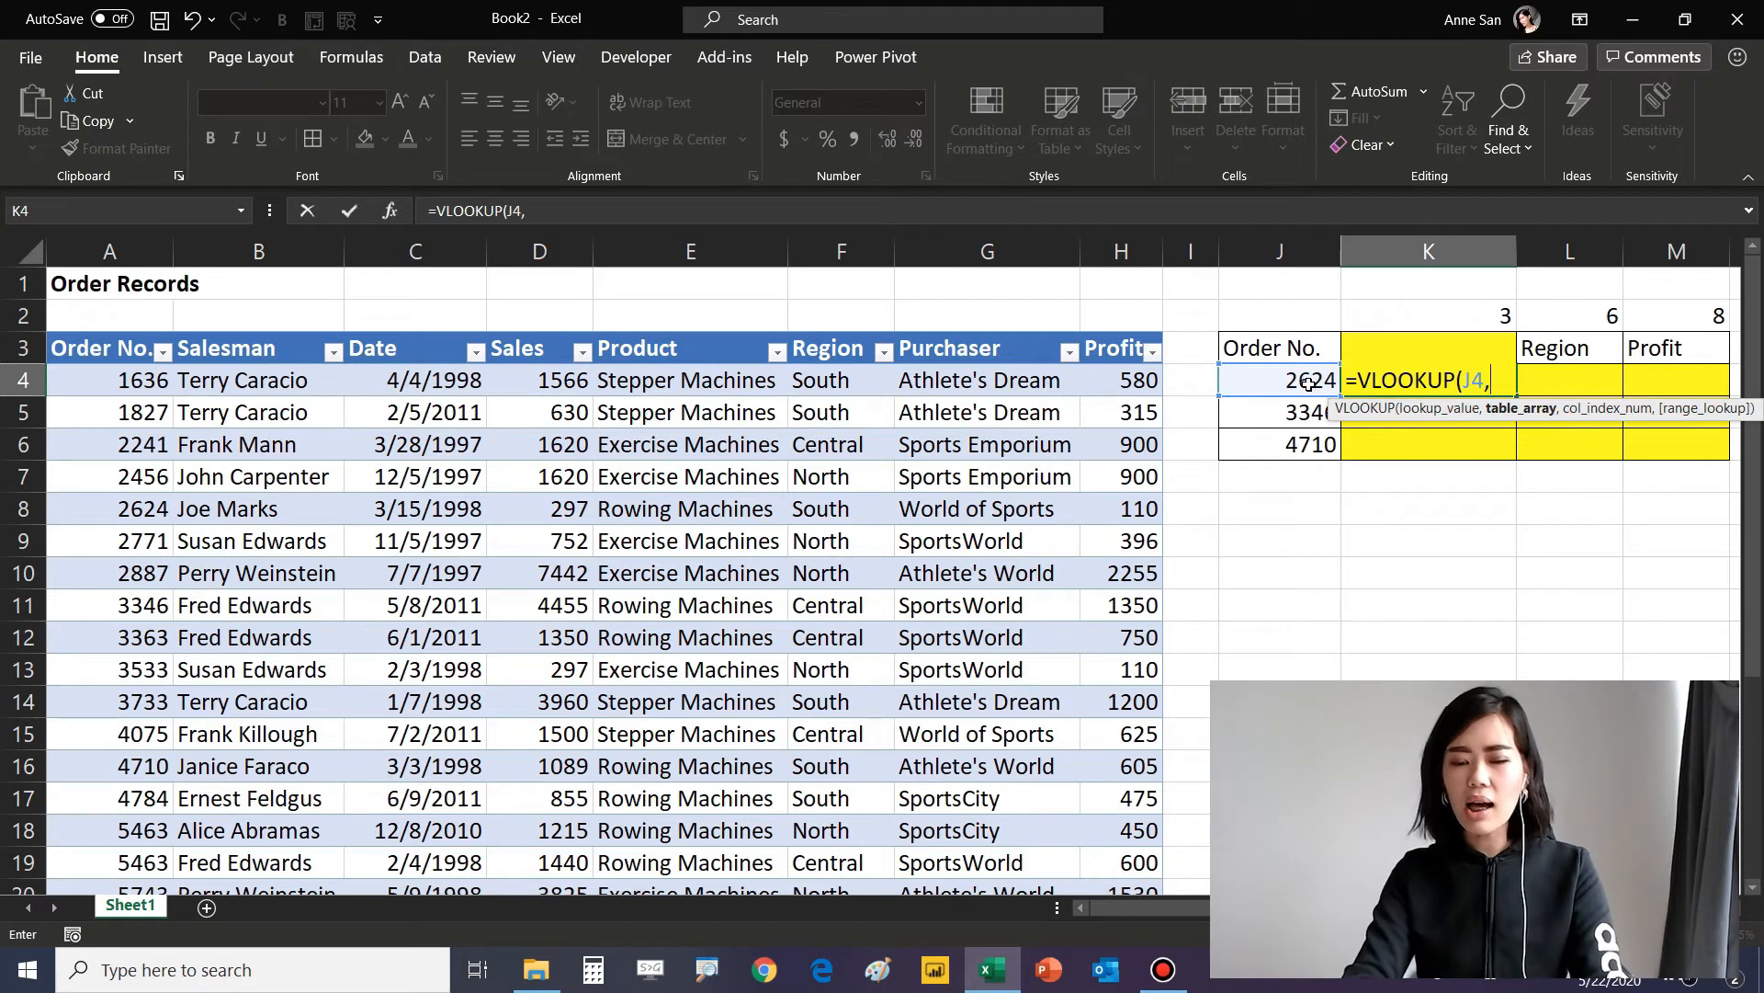
pyautogui.write('or')
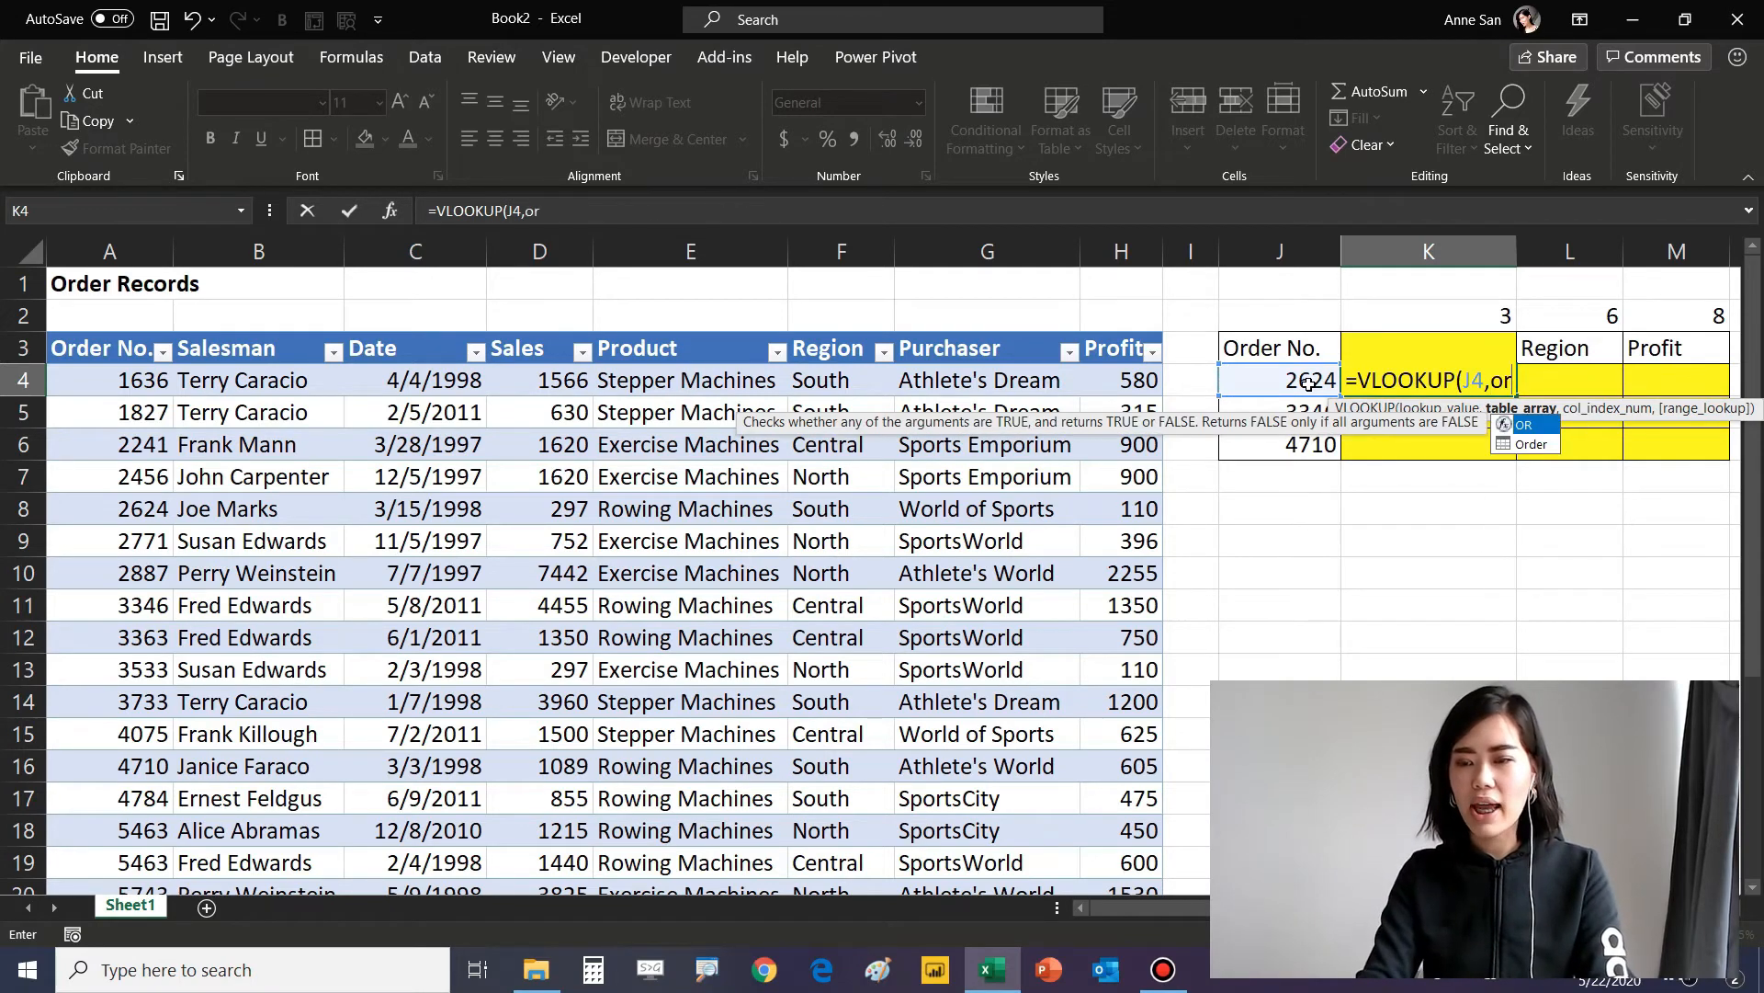
pyautogui.press('Down')
pyautogui.press('Tab')
pyautogui.write(',')
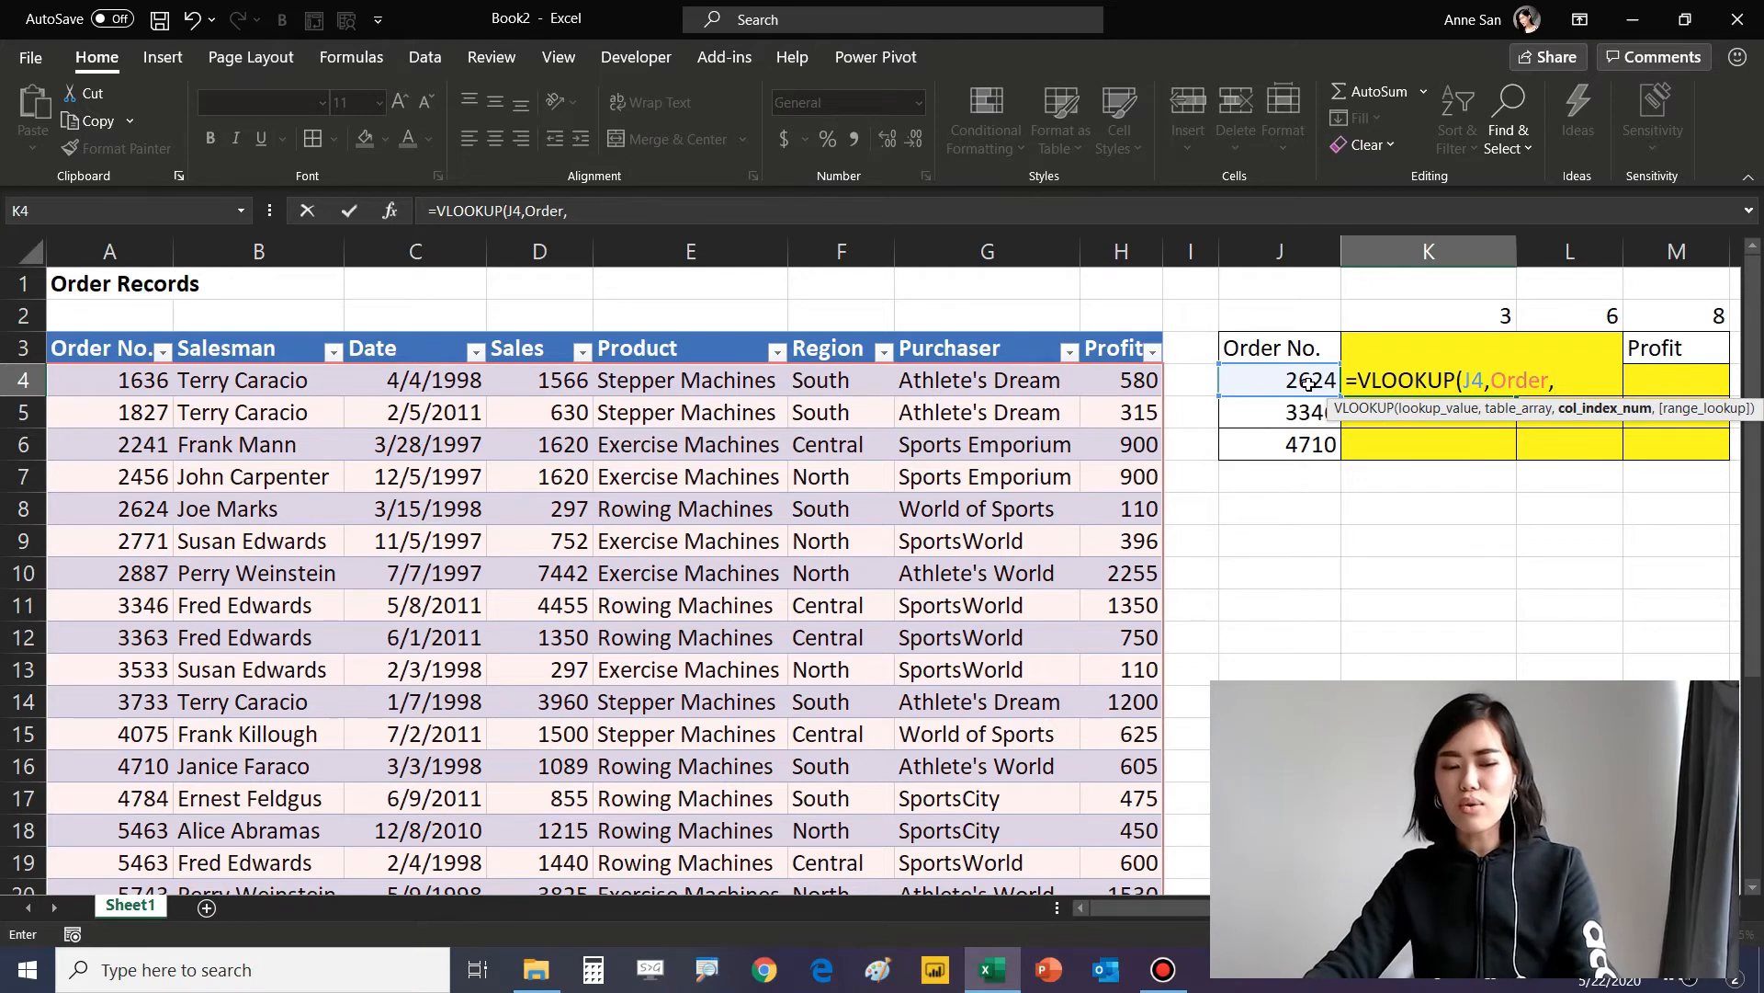
# Complete the VLOOKUP in K4 with K2 as the column index and FALSE for an exact match.
pyautogui.write('3')
pyautogui.press('BackSpace')
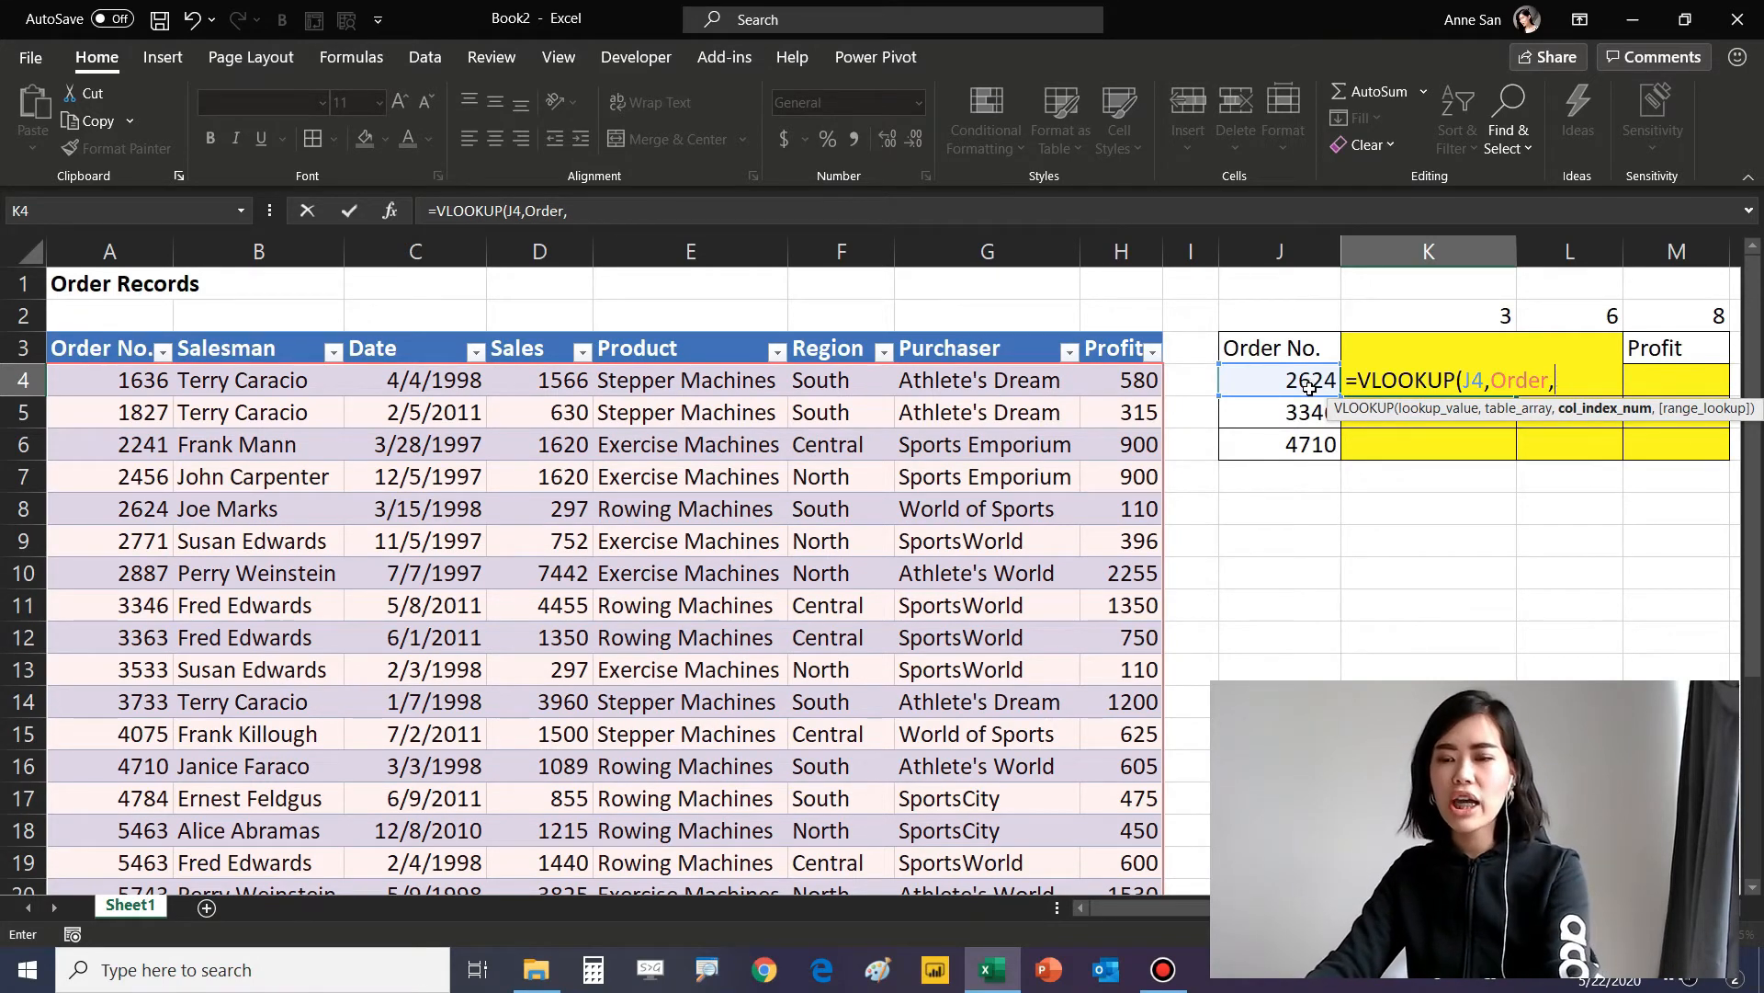
pyautogui.click(1517, 317)
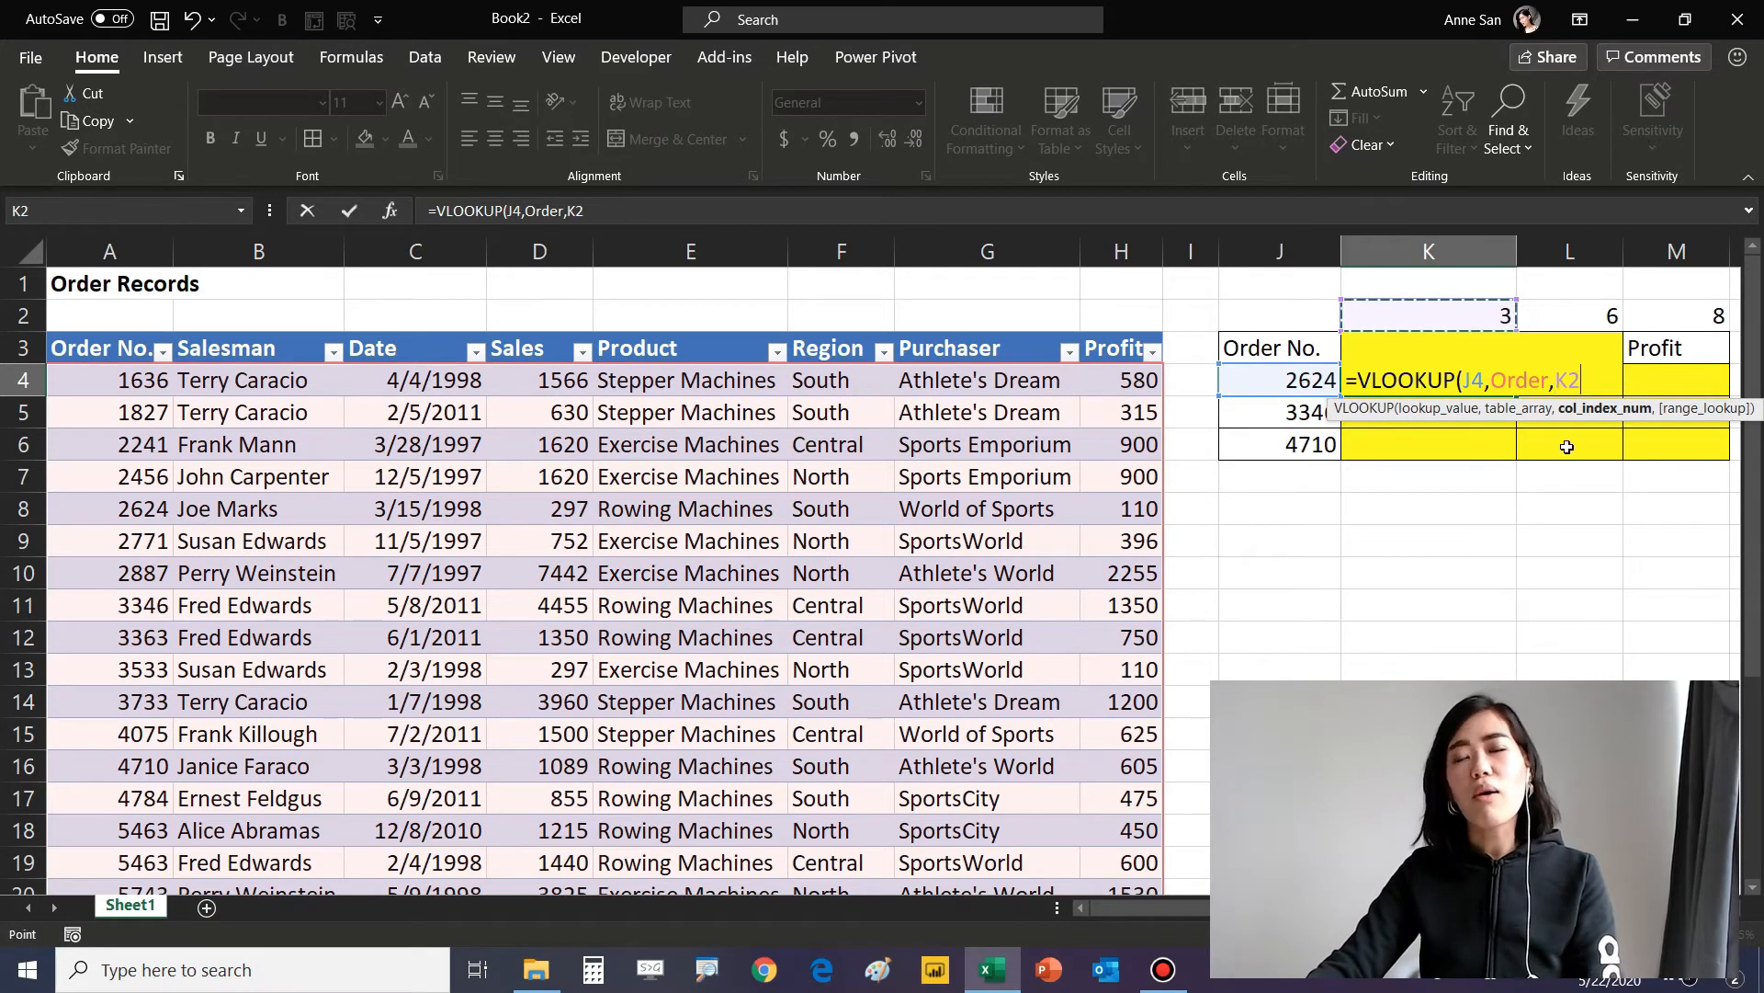
pyautogui.write(',fals')
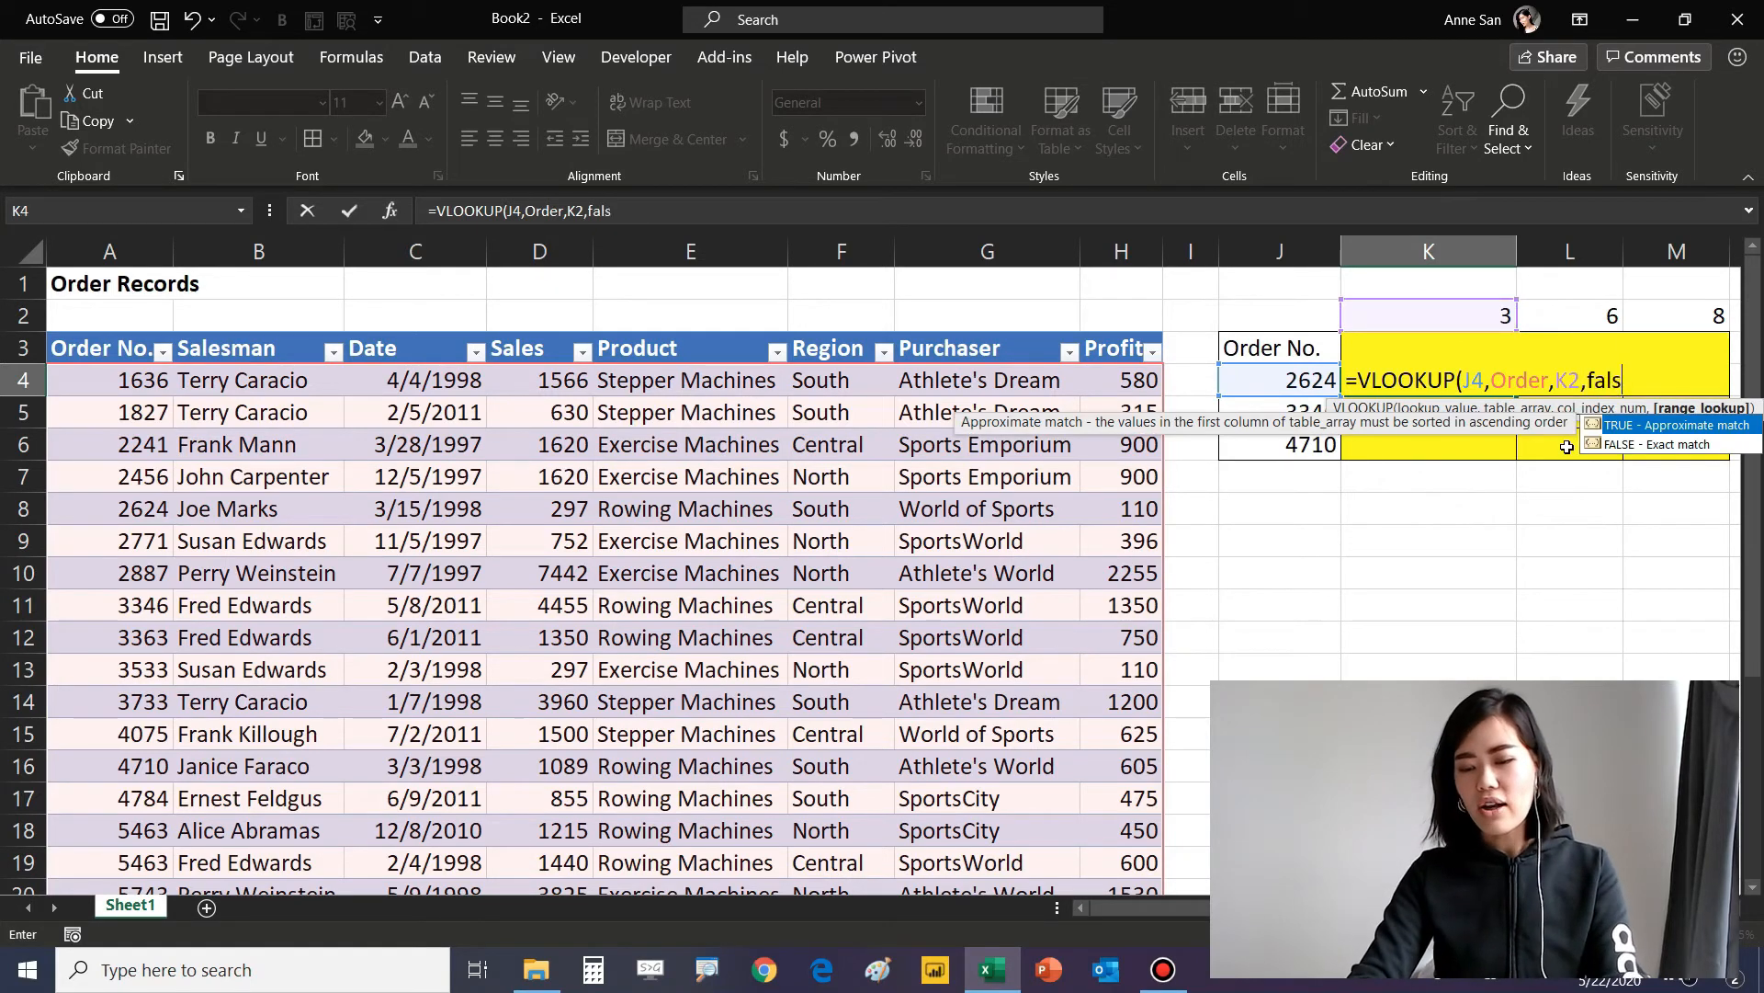
pyautogui.write('e)')
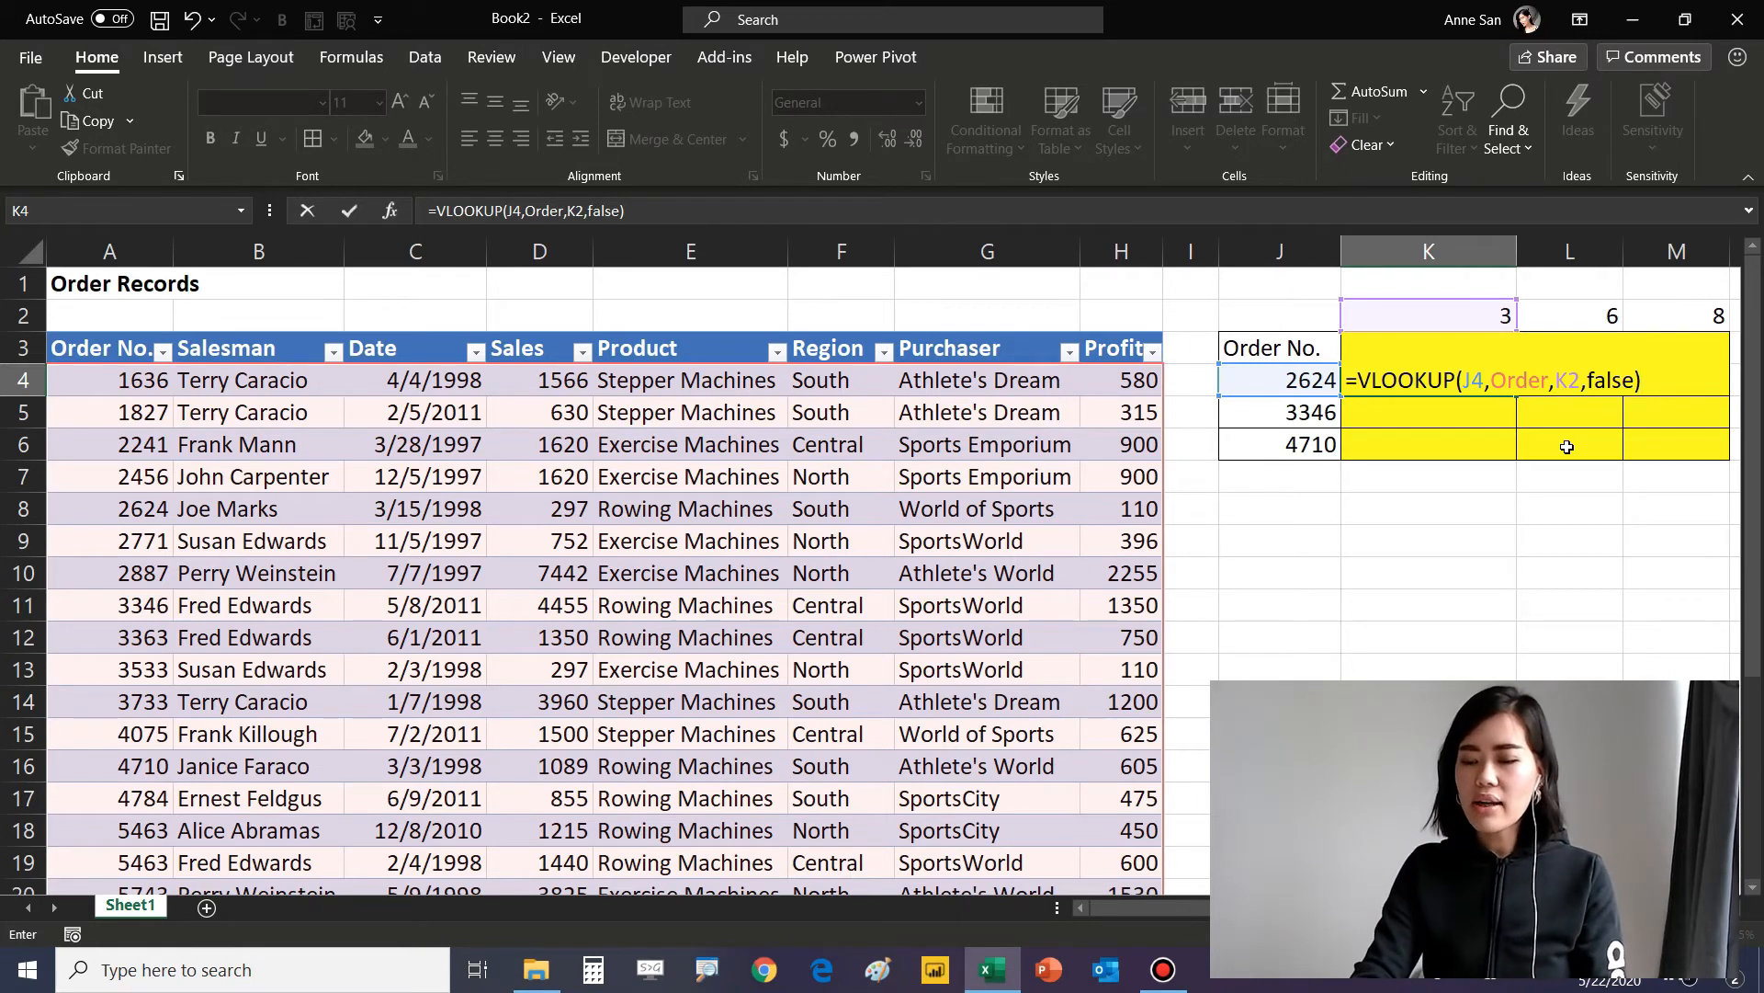
pyautogui.press('Return')
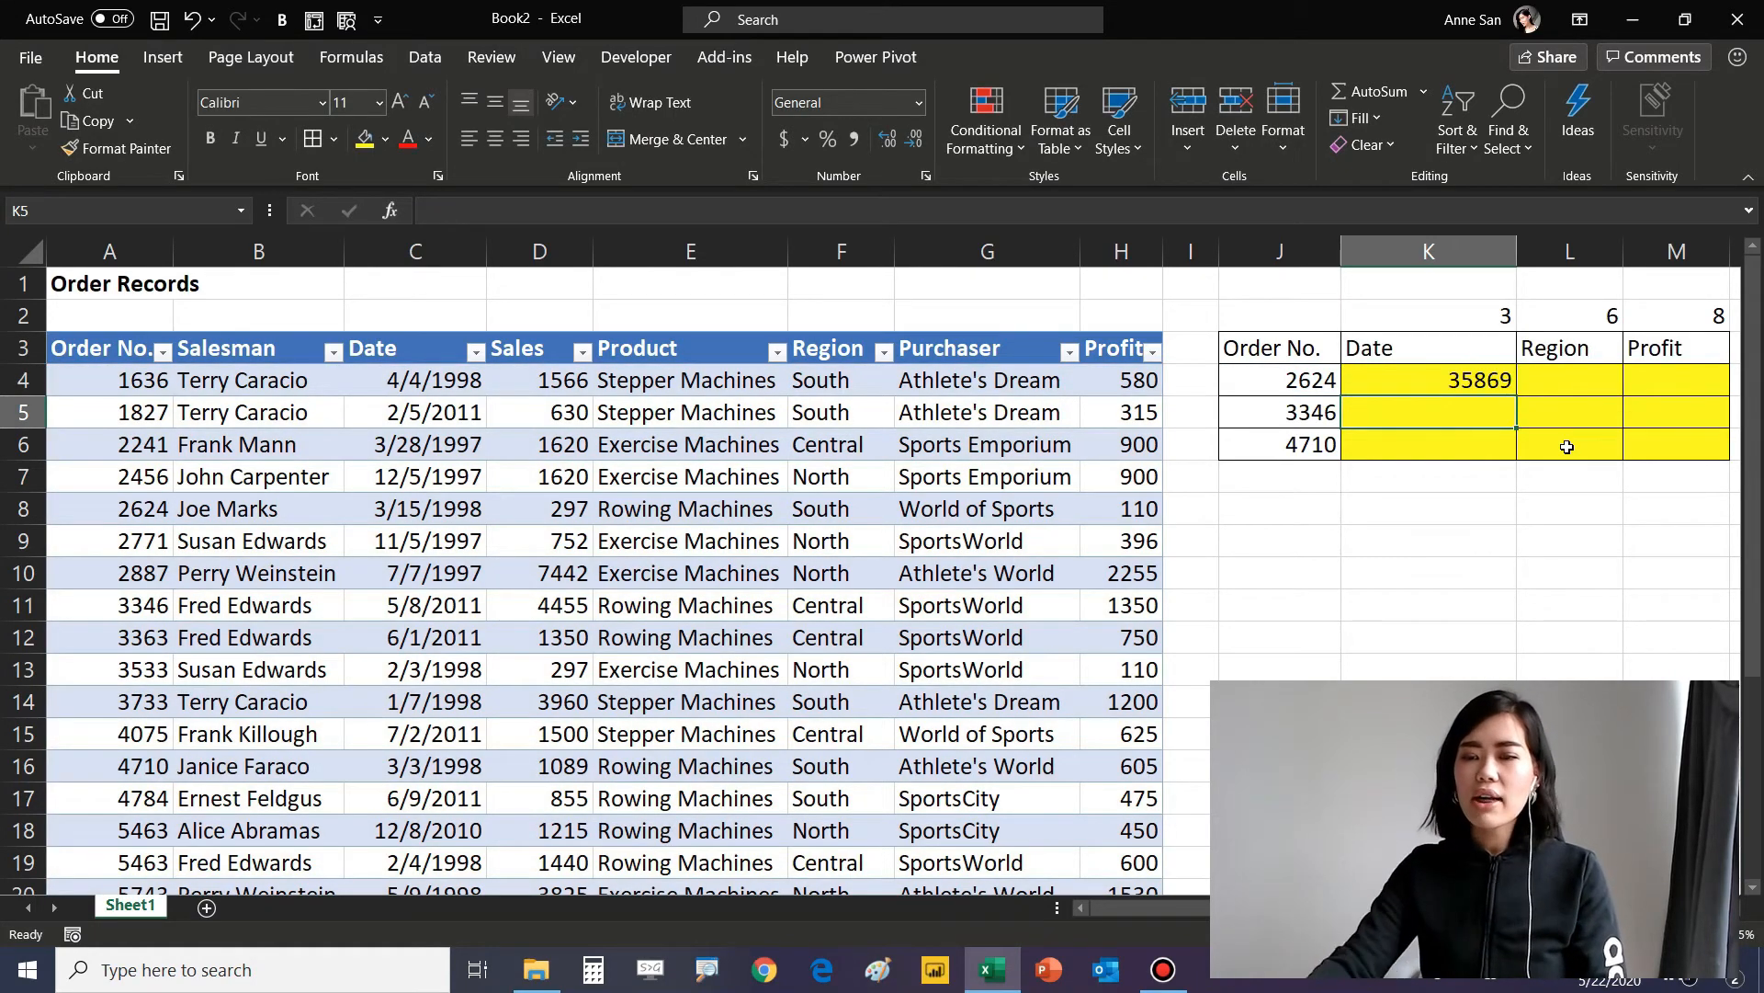
# Fill the VLOOKUP formula from K4 across and down the range K4:M6.
pyautogui.click(1470, 380)
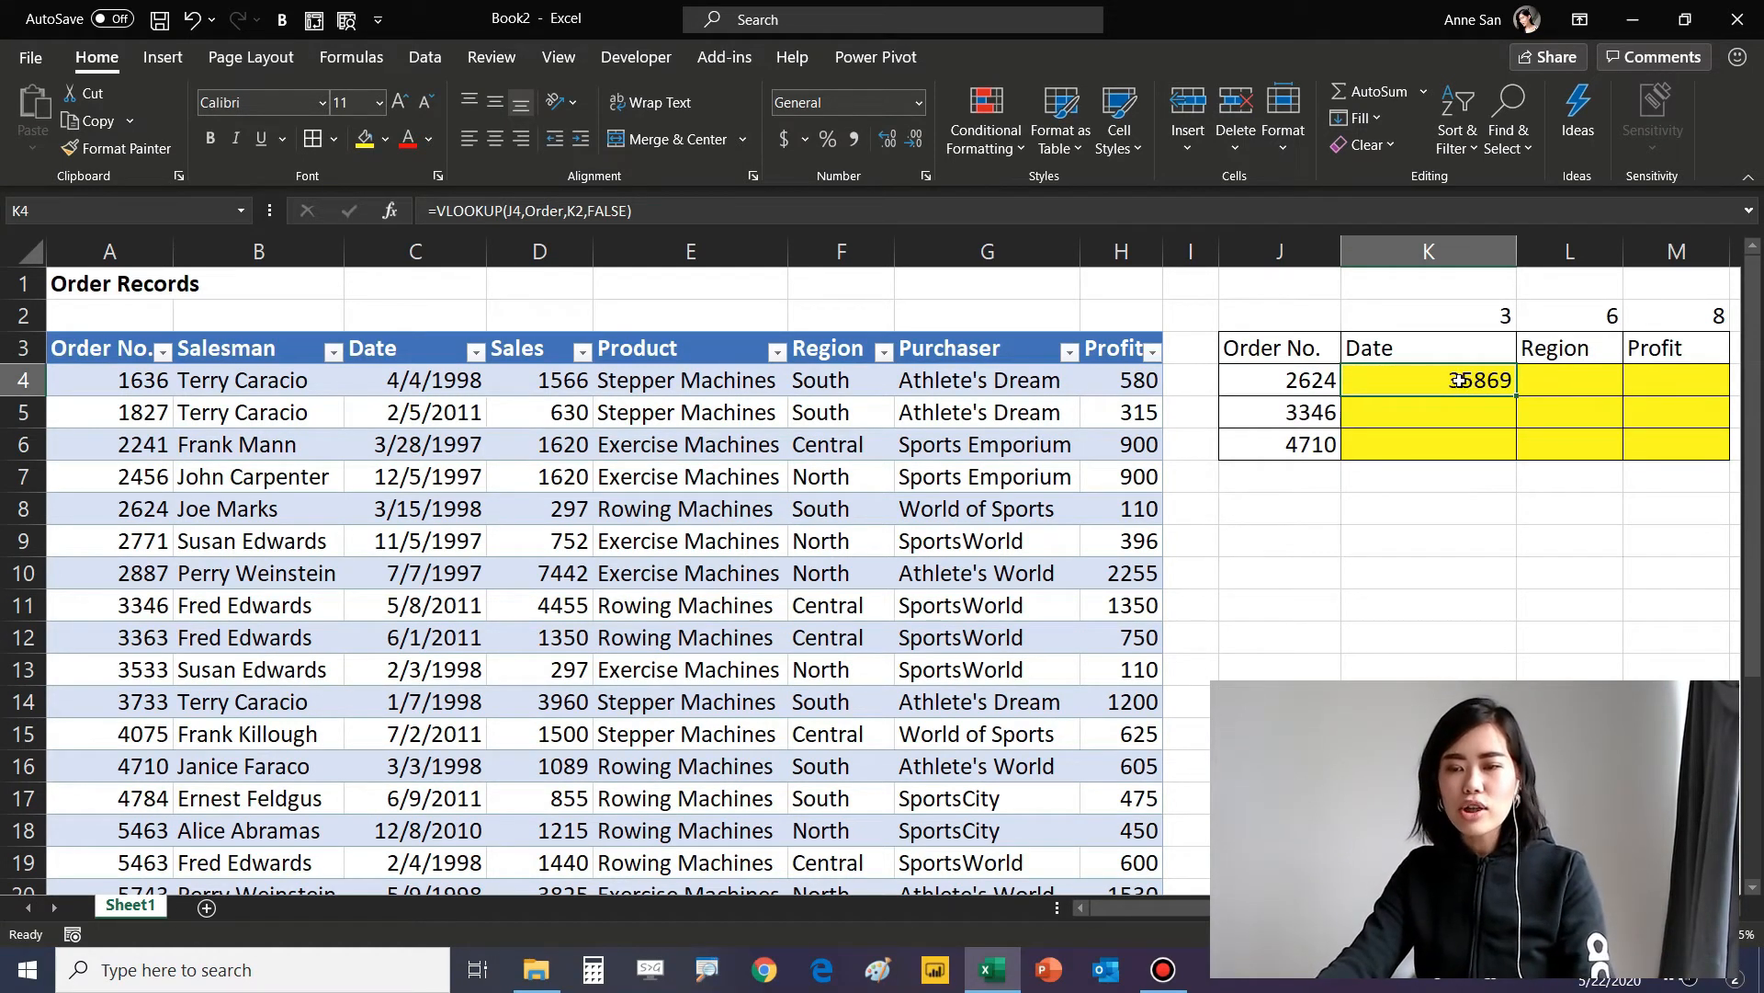
pyautogui.moveTo(1461, 381)
pyautogui.mouseDown()
pyautogui.moveTo(1637, 417)
pyautogui.moveTo(1666, 441)
pyautogui.moveTo(1648, 460)
pyautogui.mouseUp()
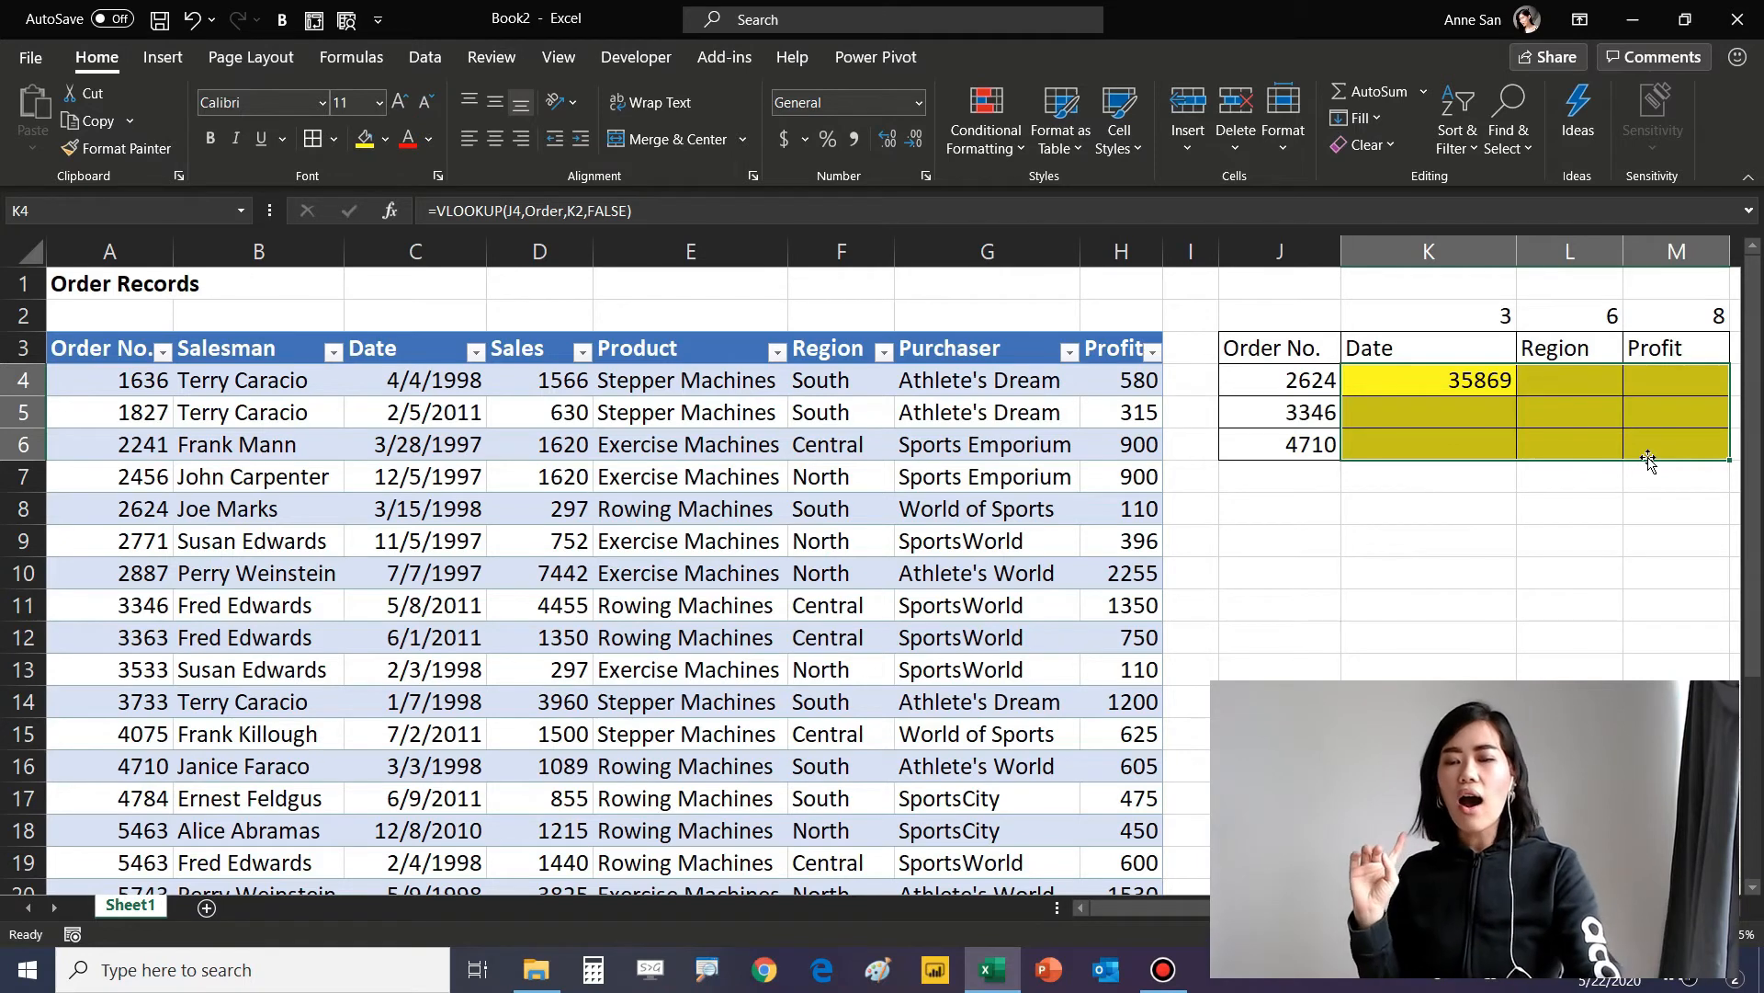
pyautogui.hotkey('ctrl', 'r')
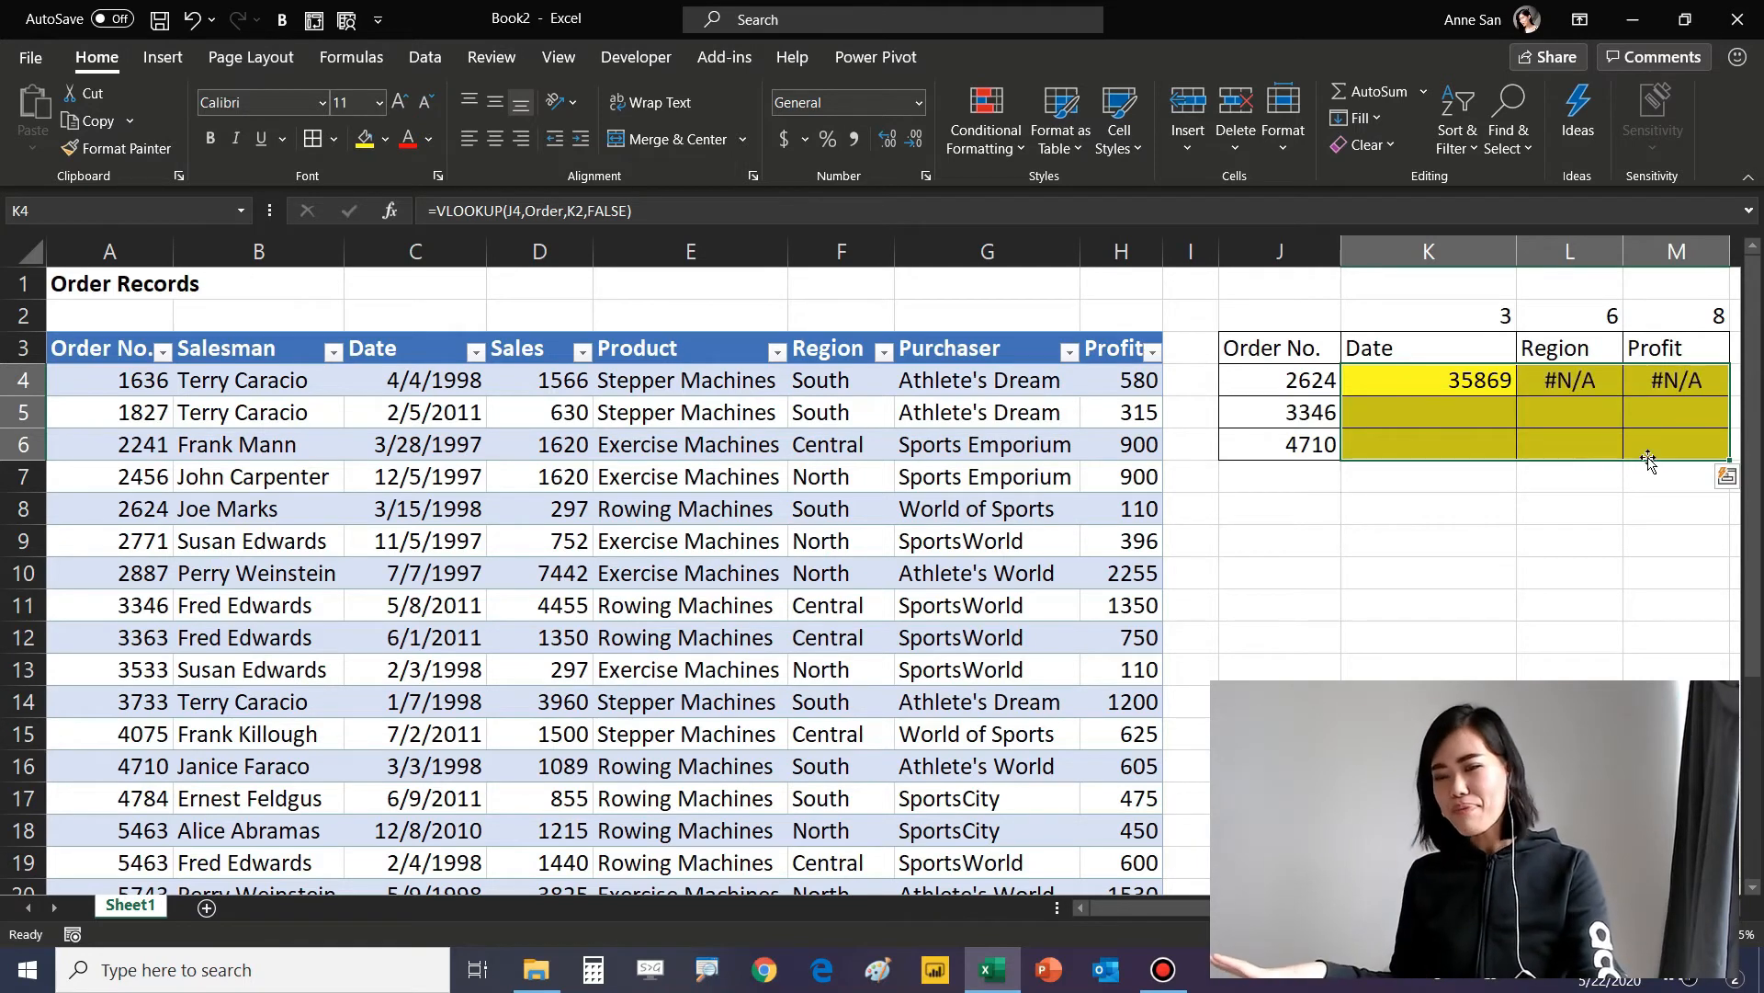
pyautogui.hotkey('ctrl', 'd')
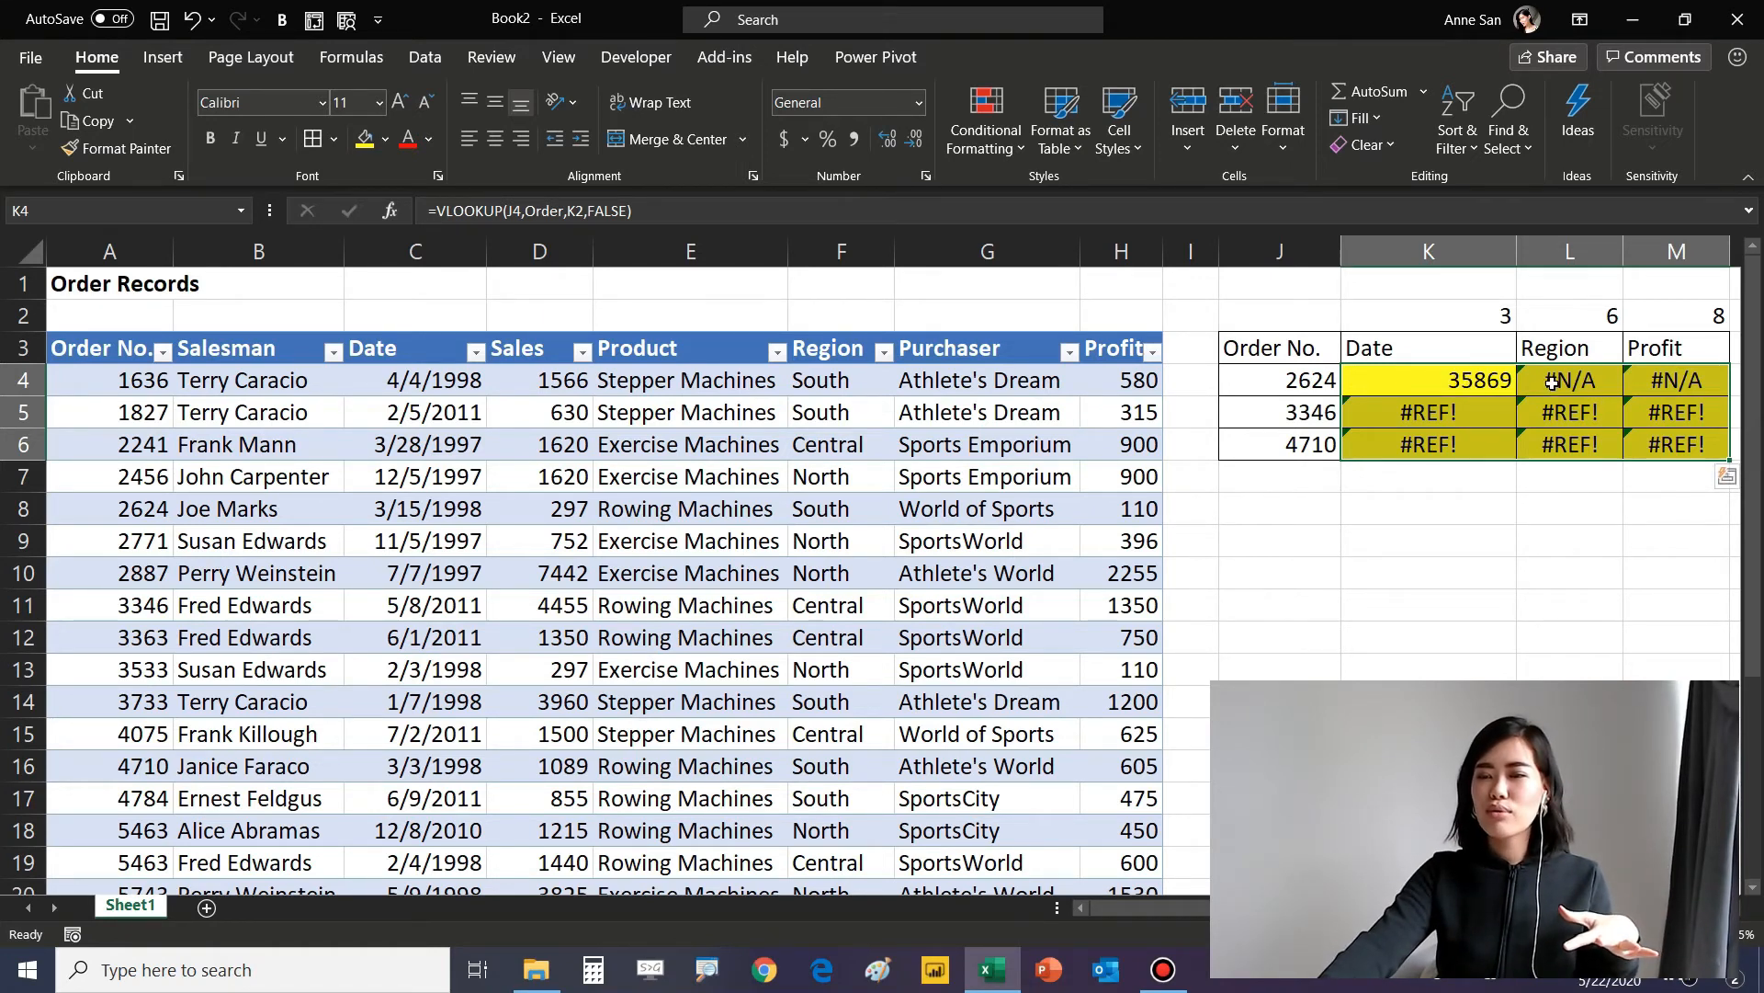
# Inspect the L4 formula and correct the K4 VLOOKUP with mixed references: $J4 as lookup value and K$2 as column index.
pyautogui.doubleClick(1553, 382)
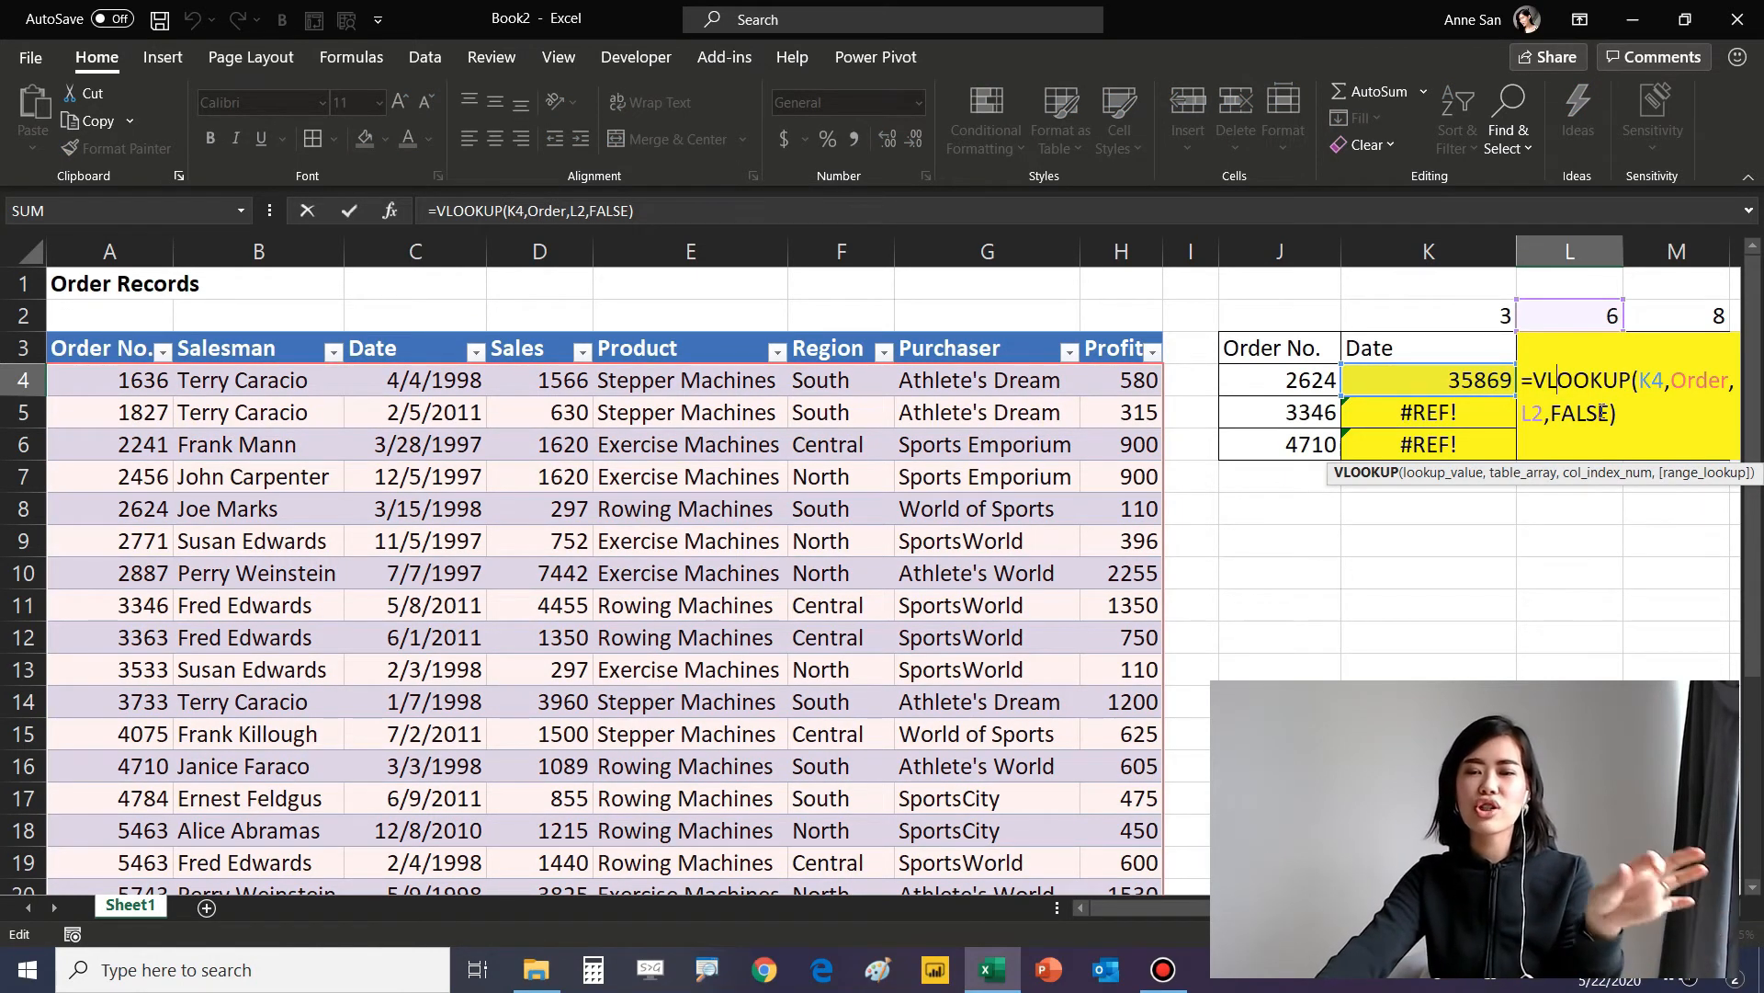
pyautogui.press('Return')
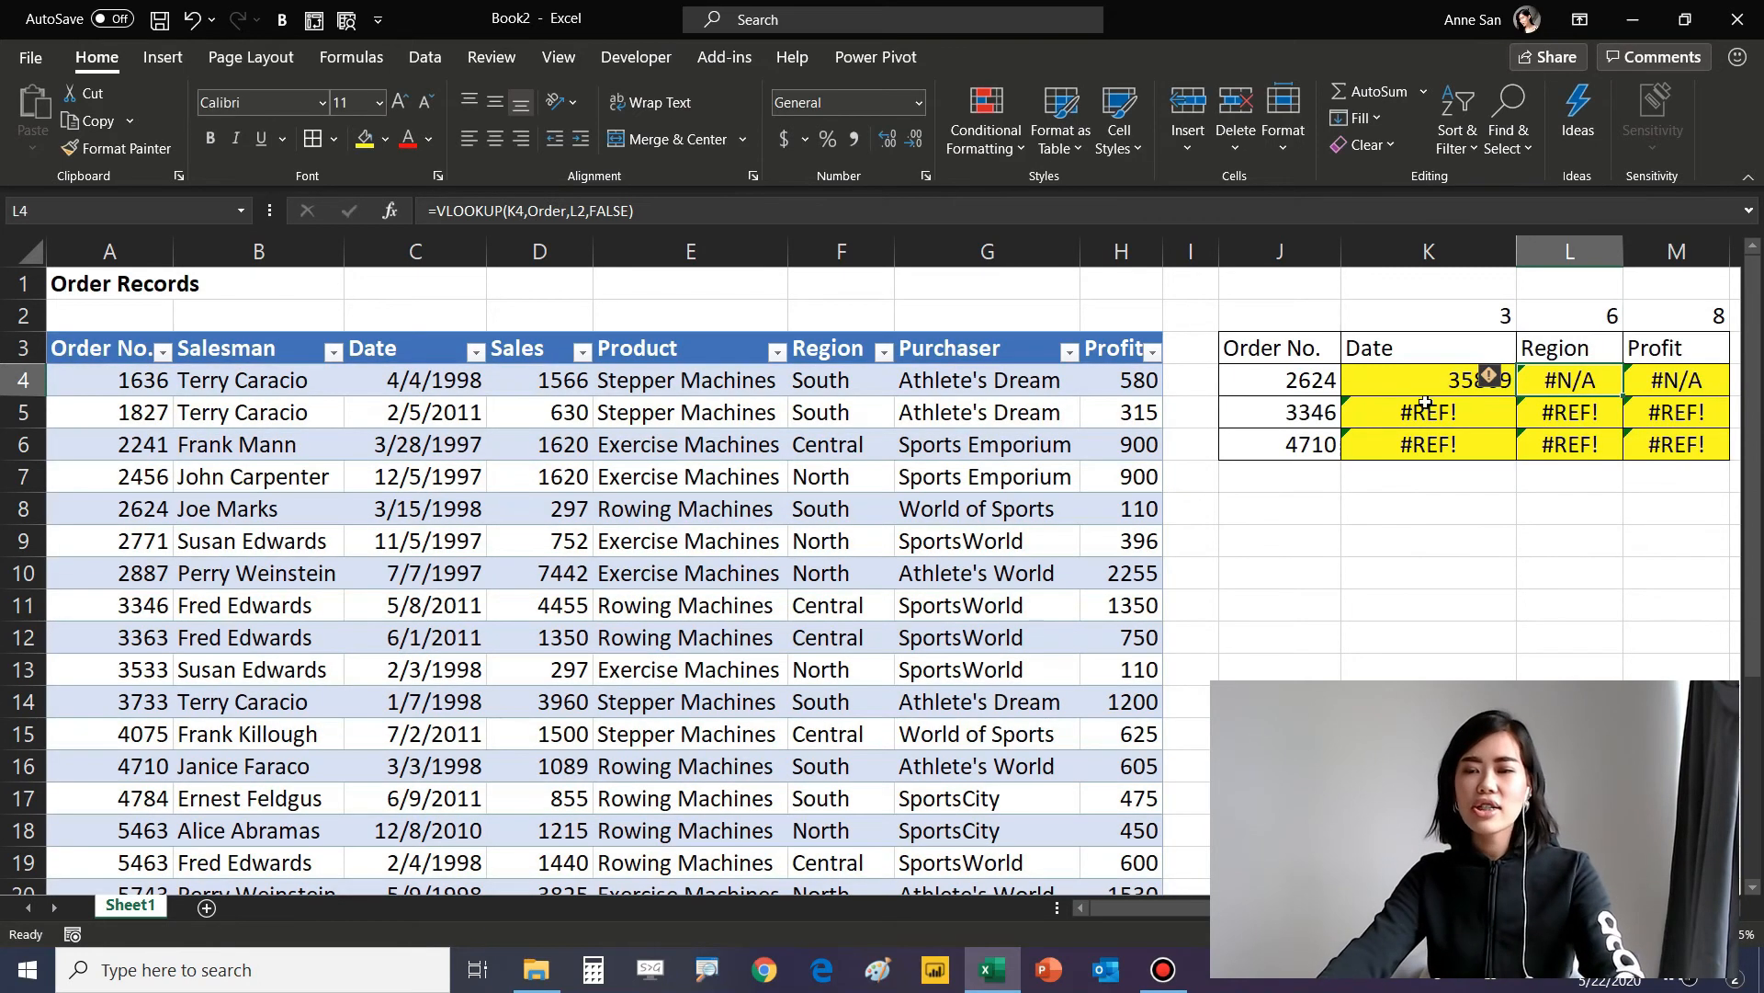
pyautogui.doubleClick(1406, 379)
pyautogui.click(1465, 380)
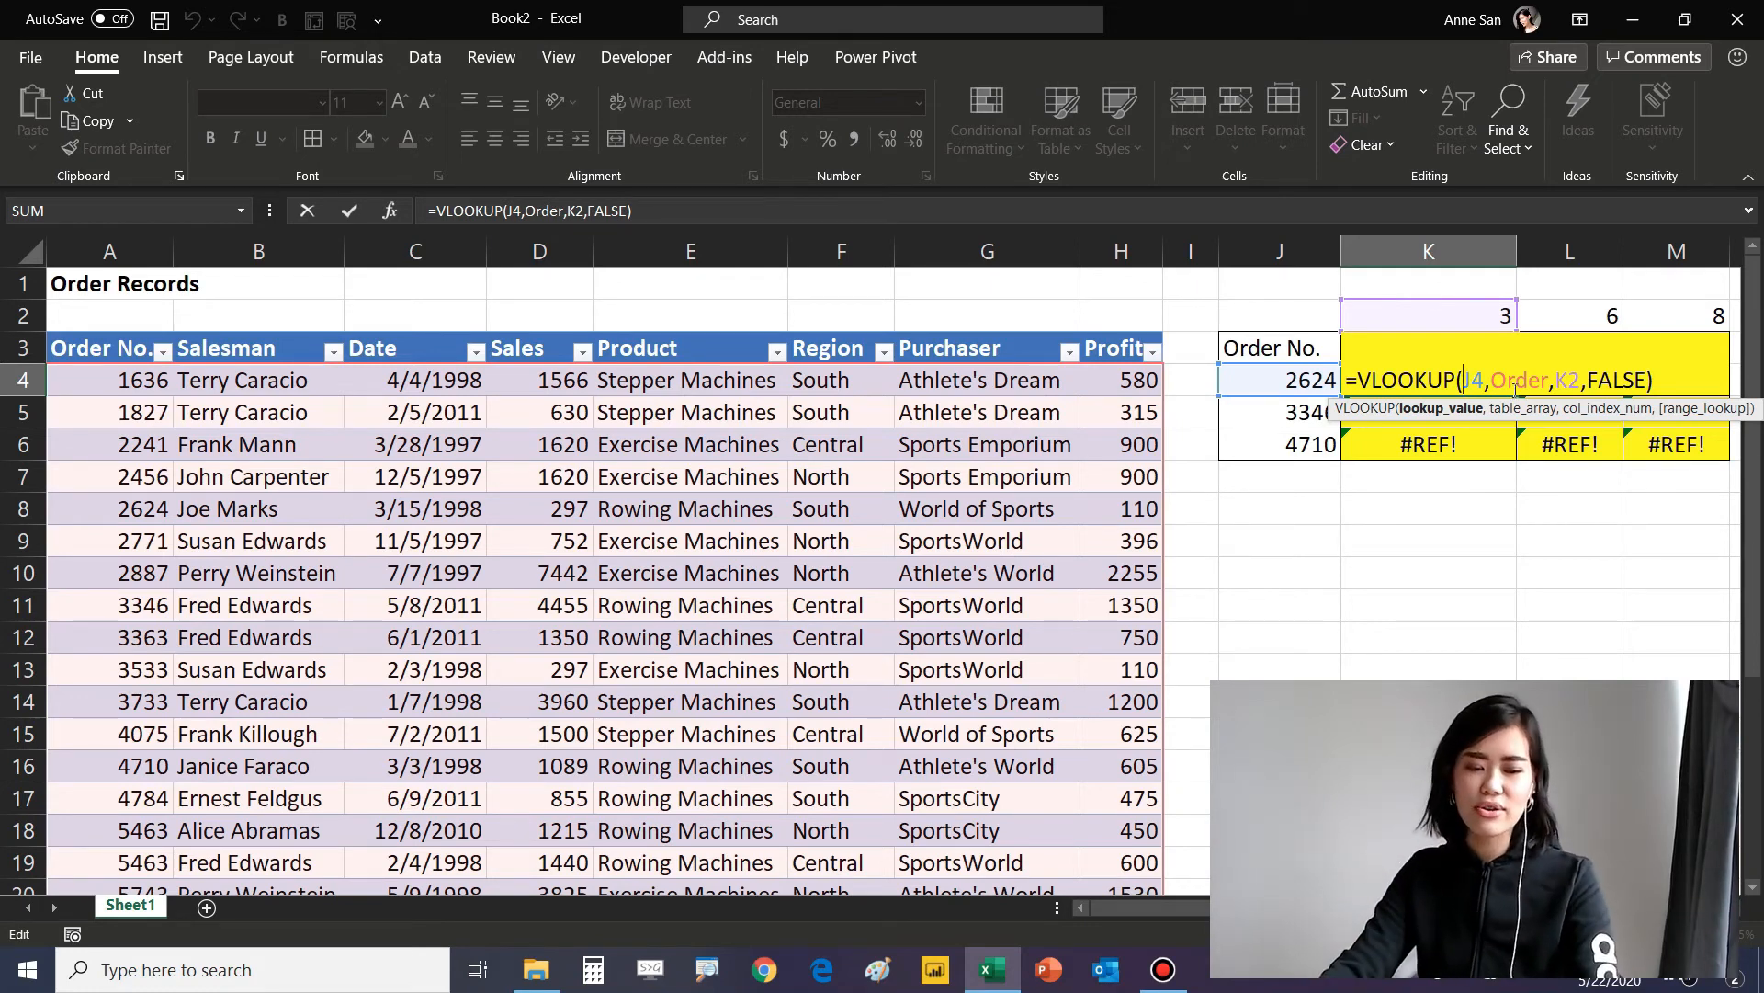
pyautogui.write('$')
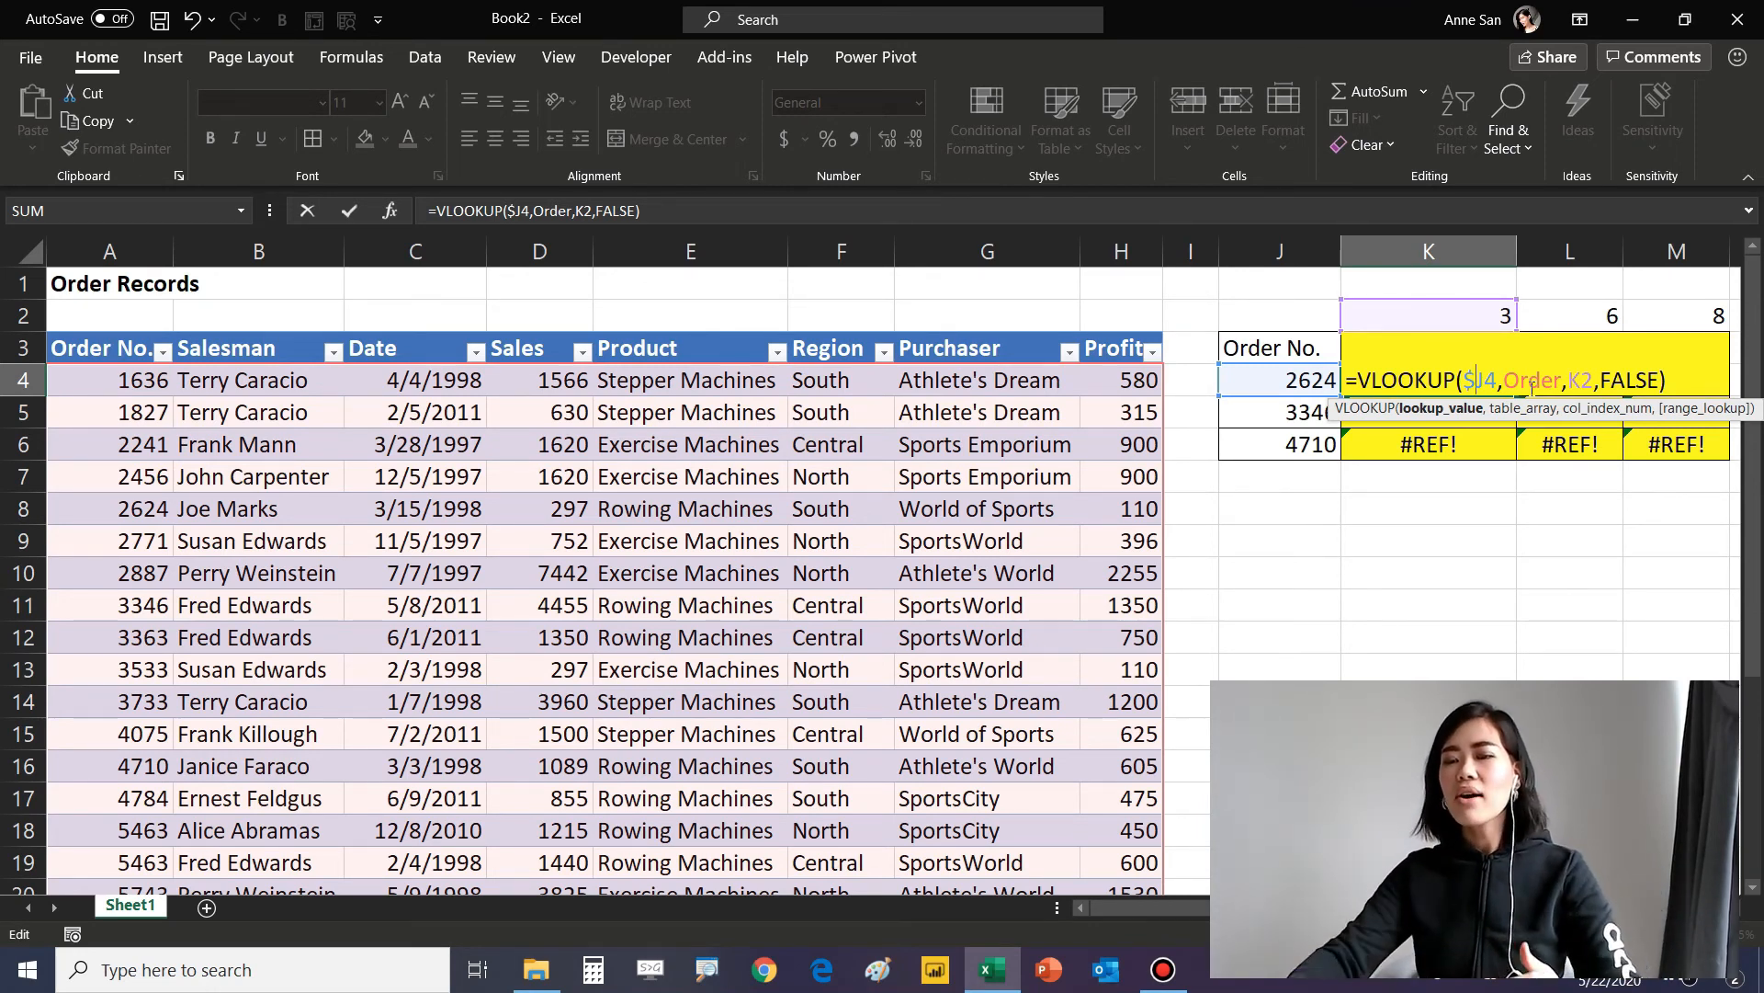
pyautogui.click(1594, 380)
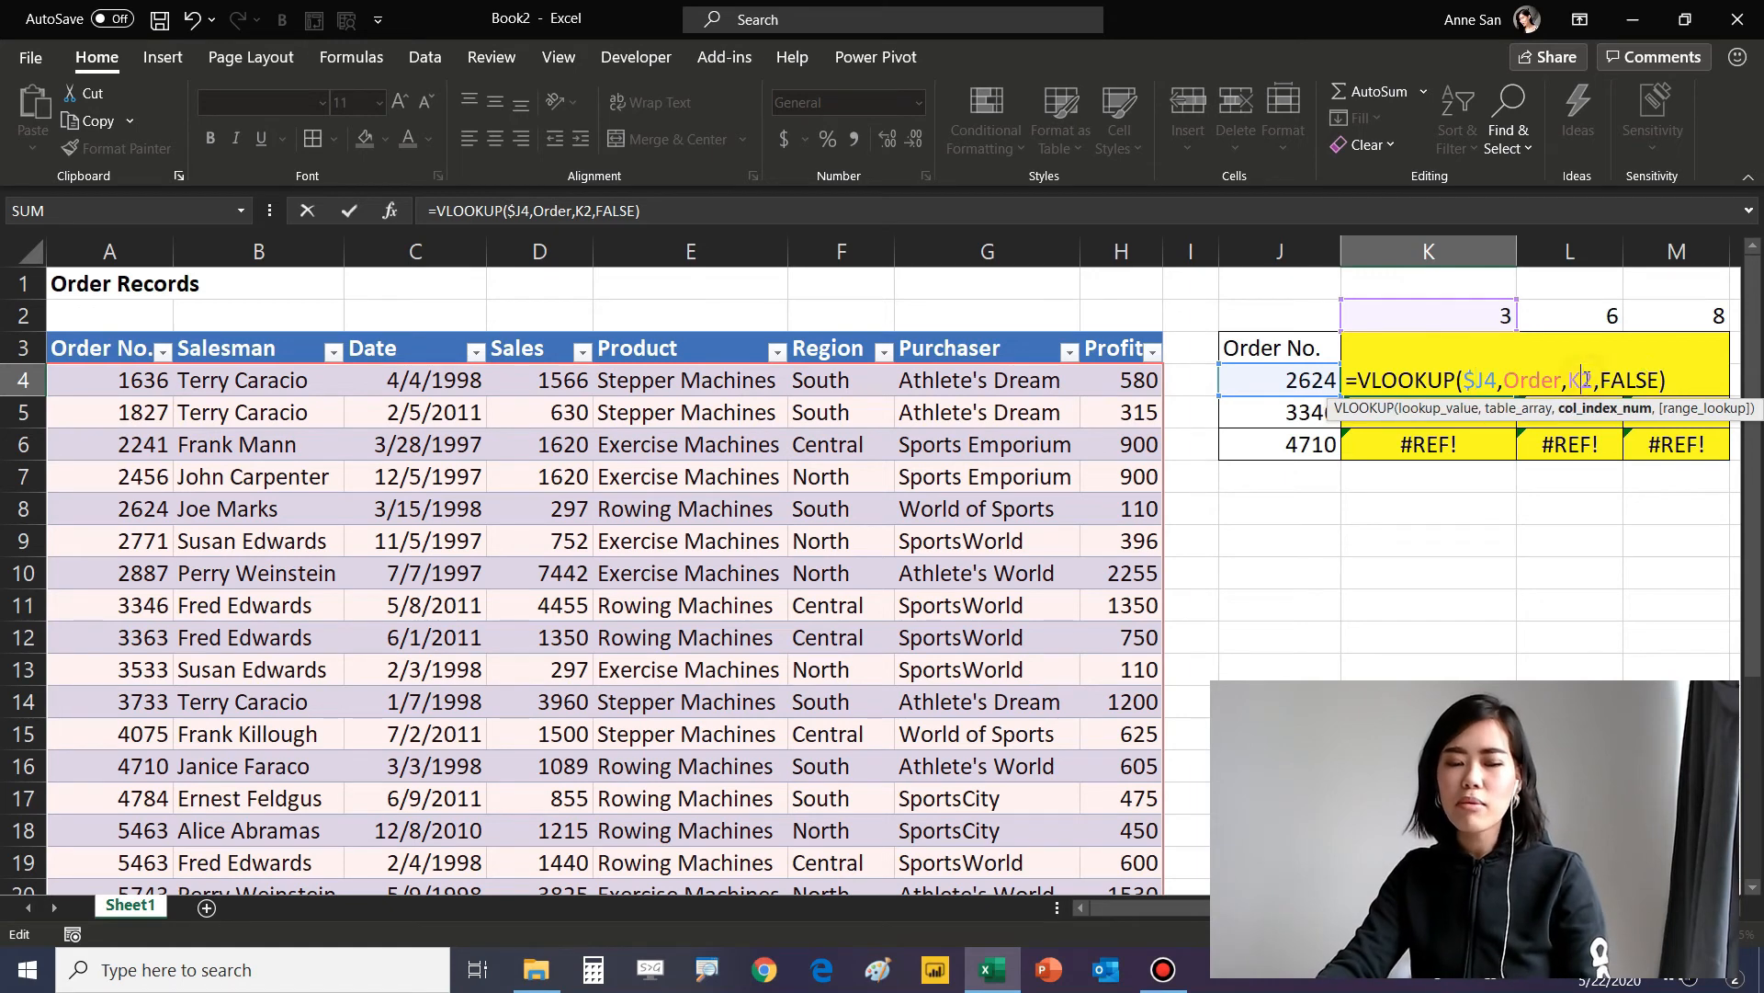
pyautogui.press('F4')
pyautogui.press('F4')
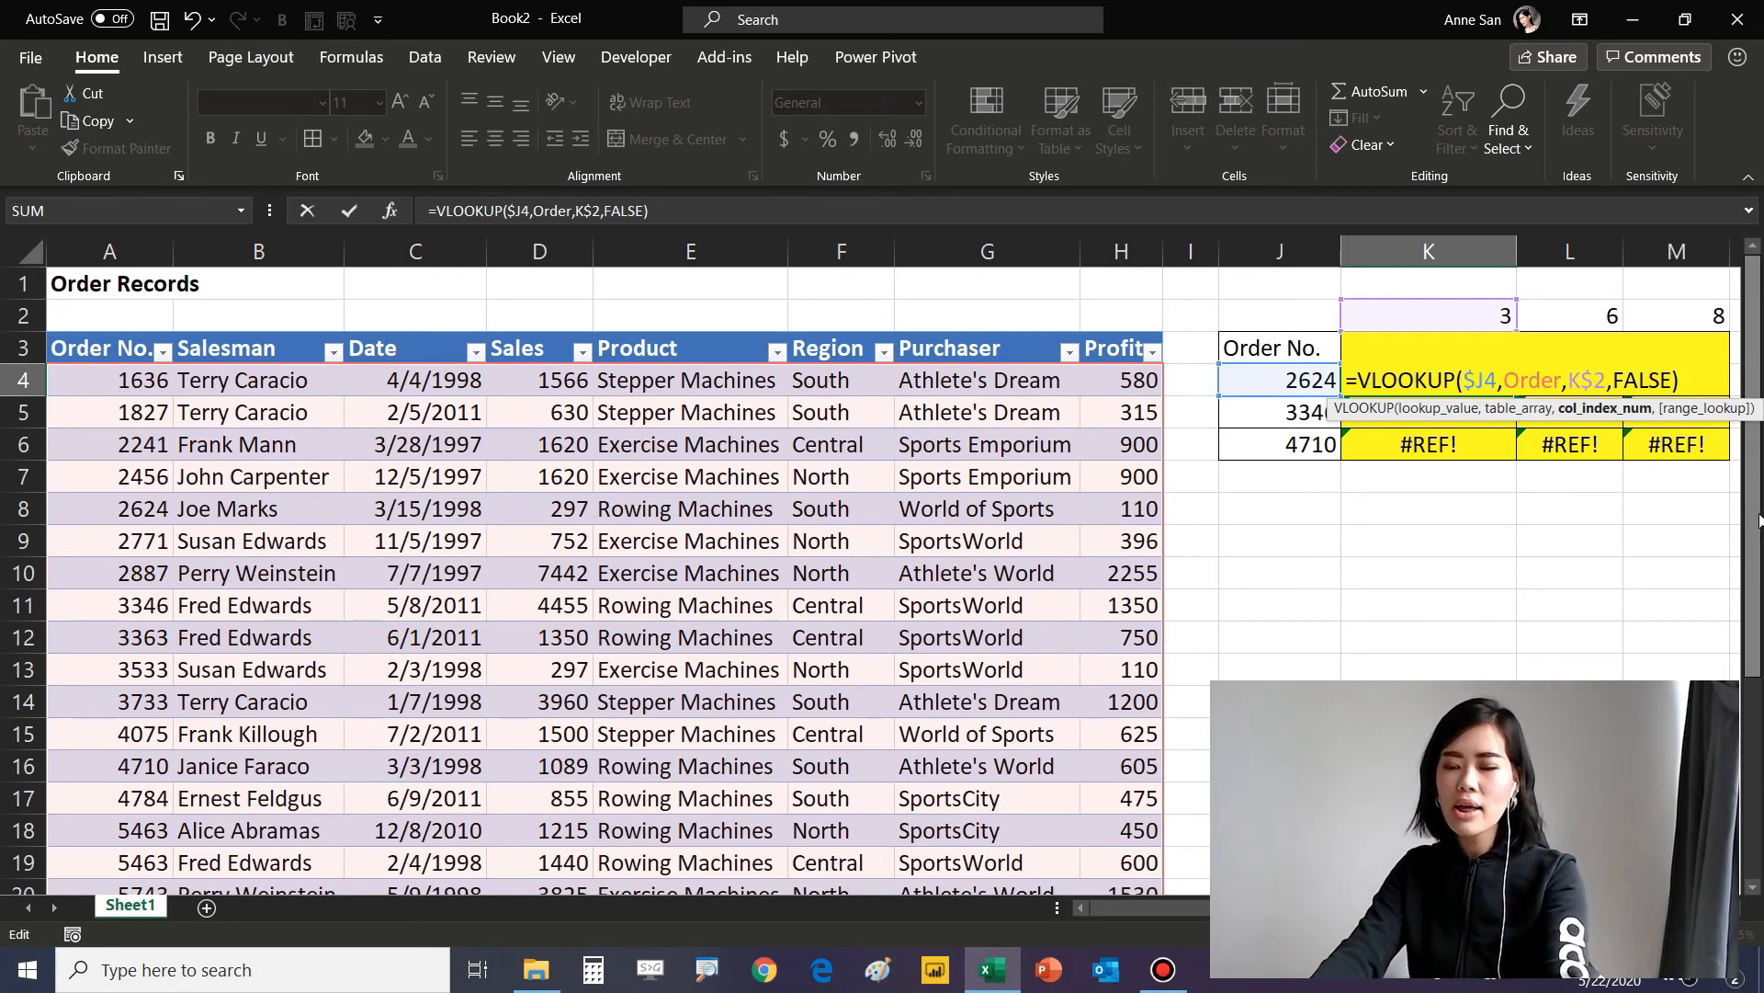
pyautogui.press('Return')
# Fill the corrected VLOOKUP from K4 across and down the range K4:M6.
pyautogui.moveTo(1485, 372); pyautogui.dragTo(1663, 441)
pyautogui.hotkey('ctrl', 'r')
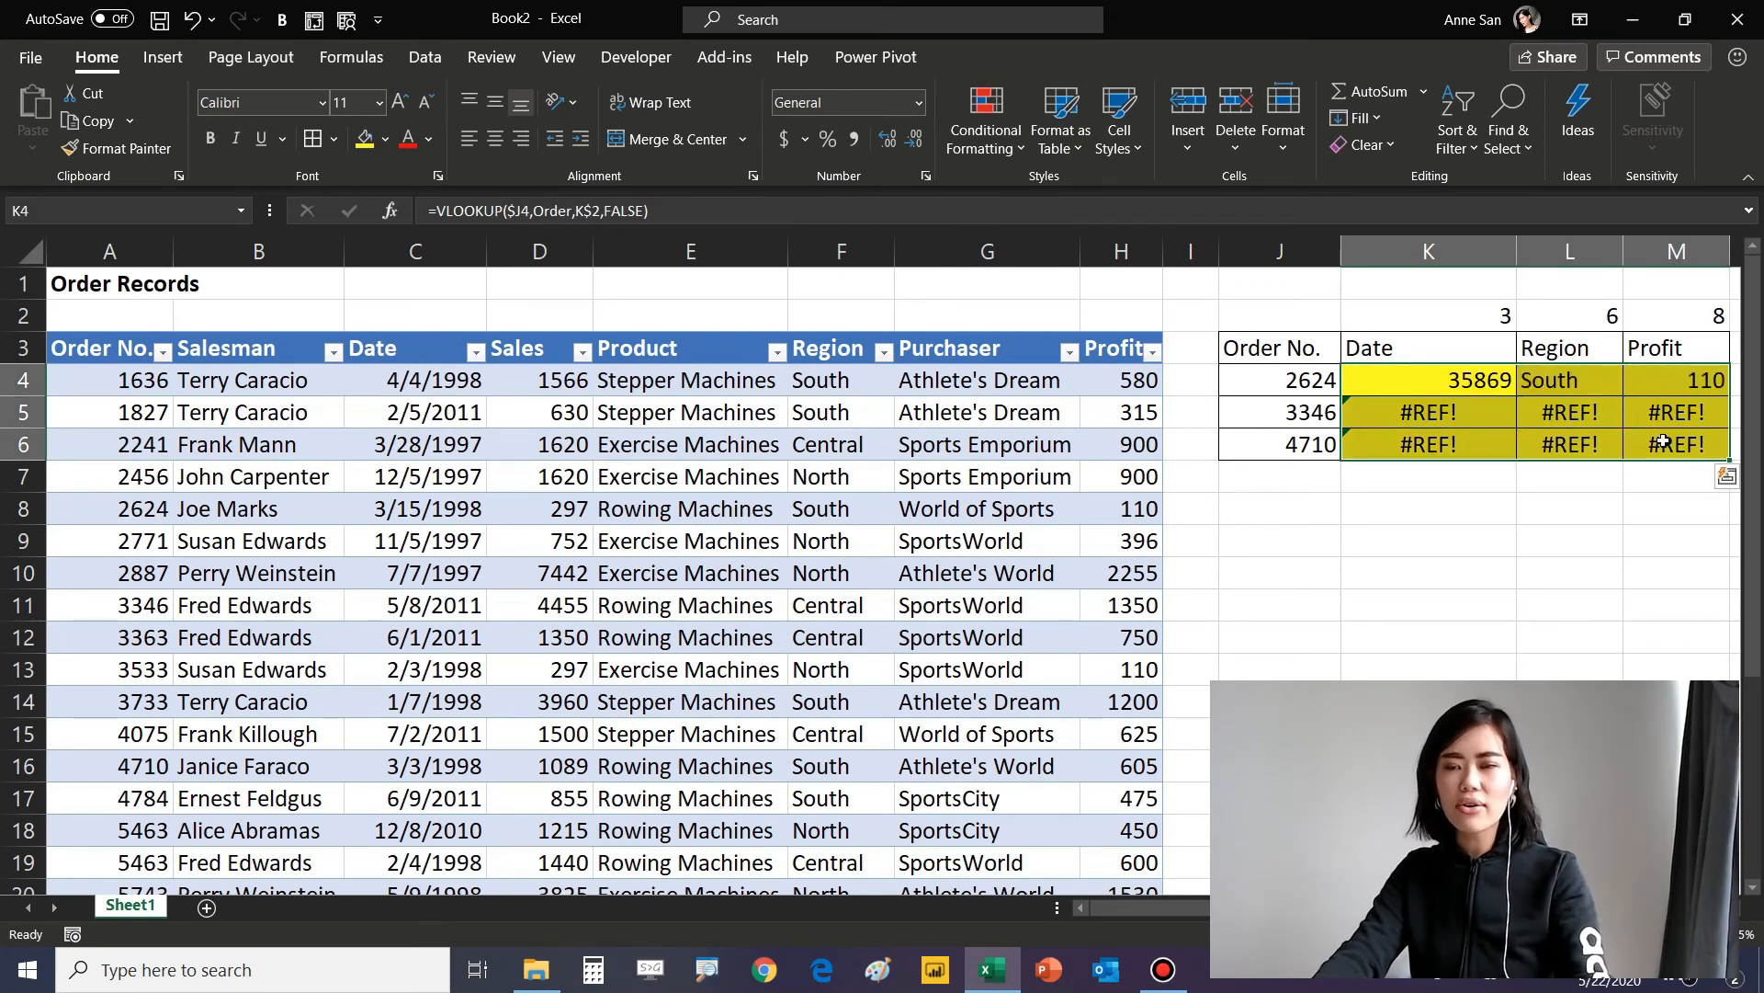
pyautogui.hotkey('ctrl', 'd')
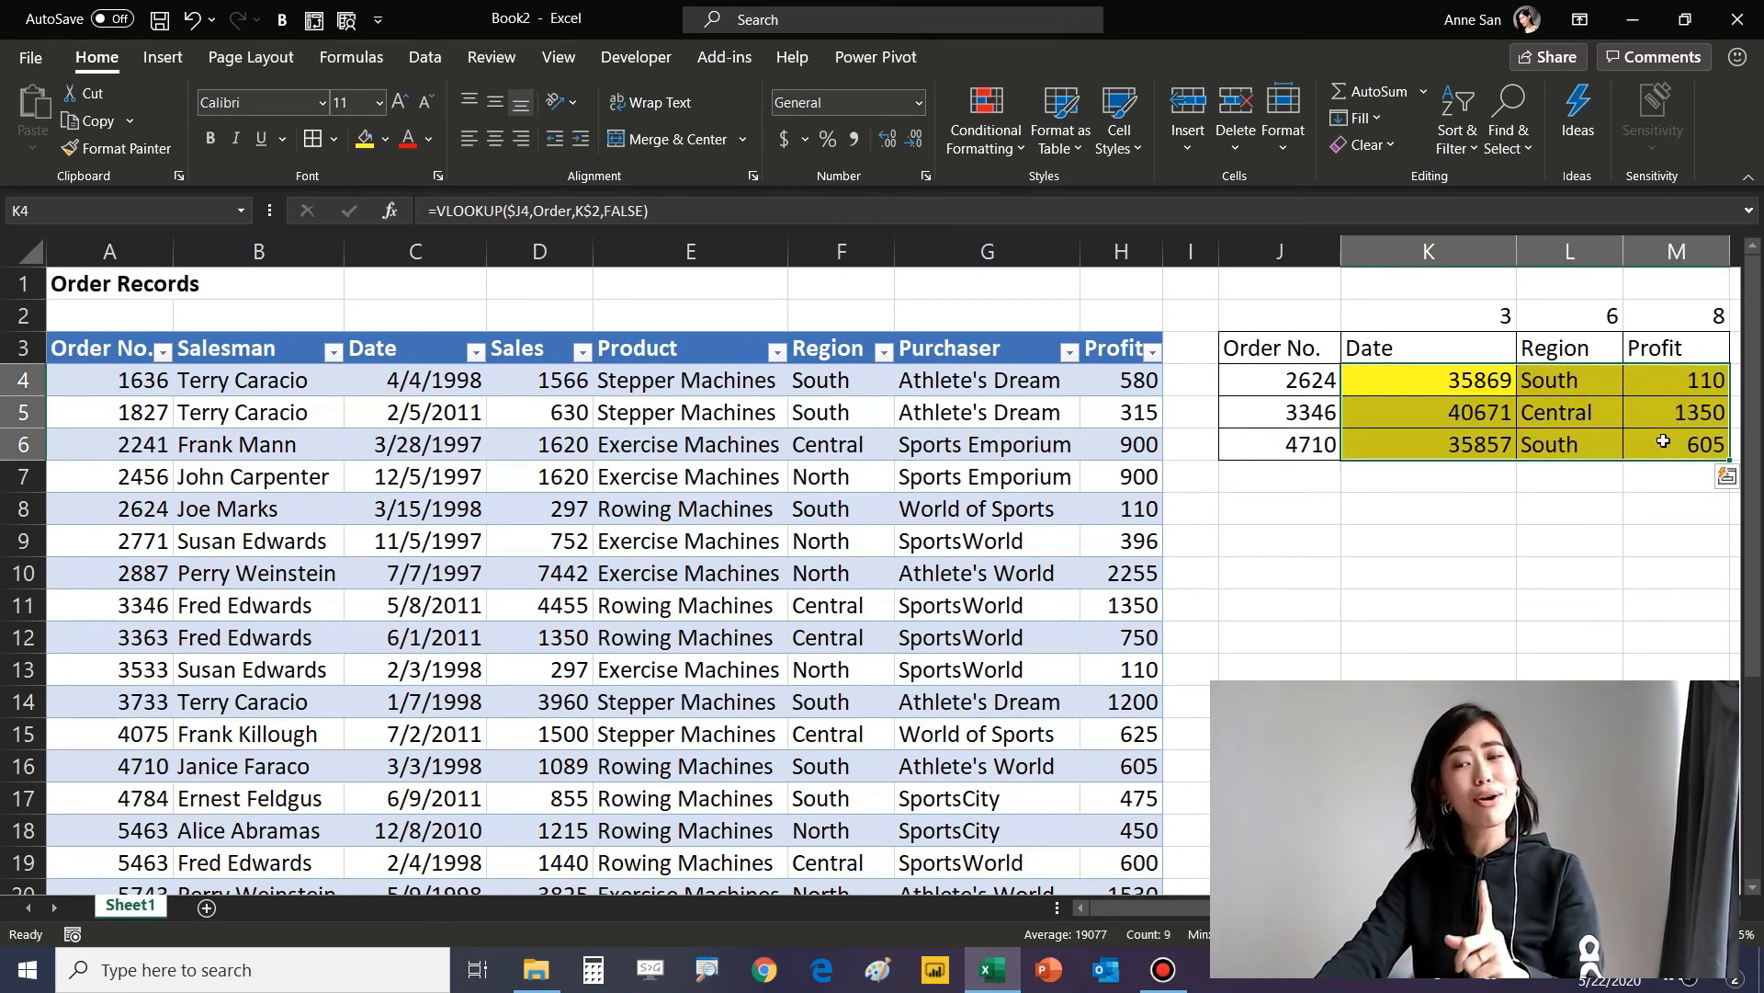
# Format the looked-up dates in K4:K6 with the Short Date number format.
pyautogui.moveTo(1435, 380); pyautogui.dragTo(1440, 445)
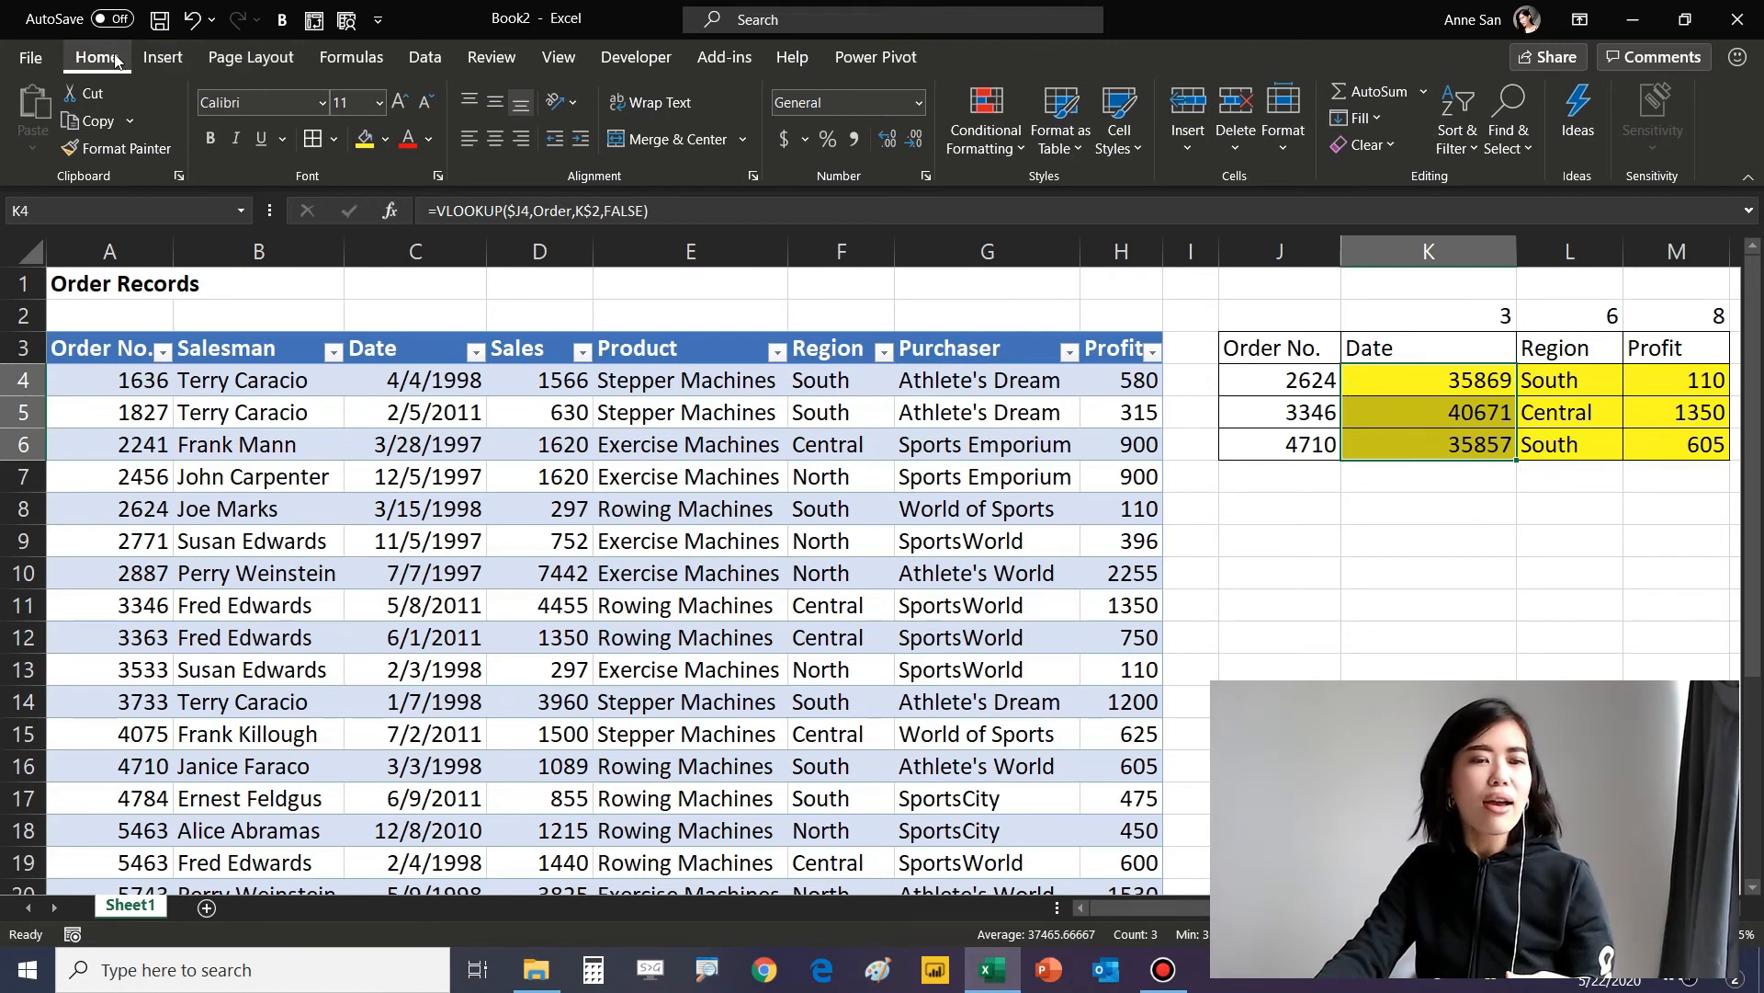
pyautogui.click(837, 105)
pyautogui.write('Short Date')
pyautogui.press('Return')
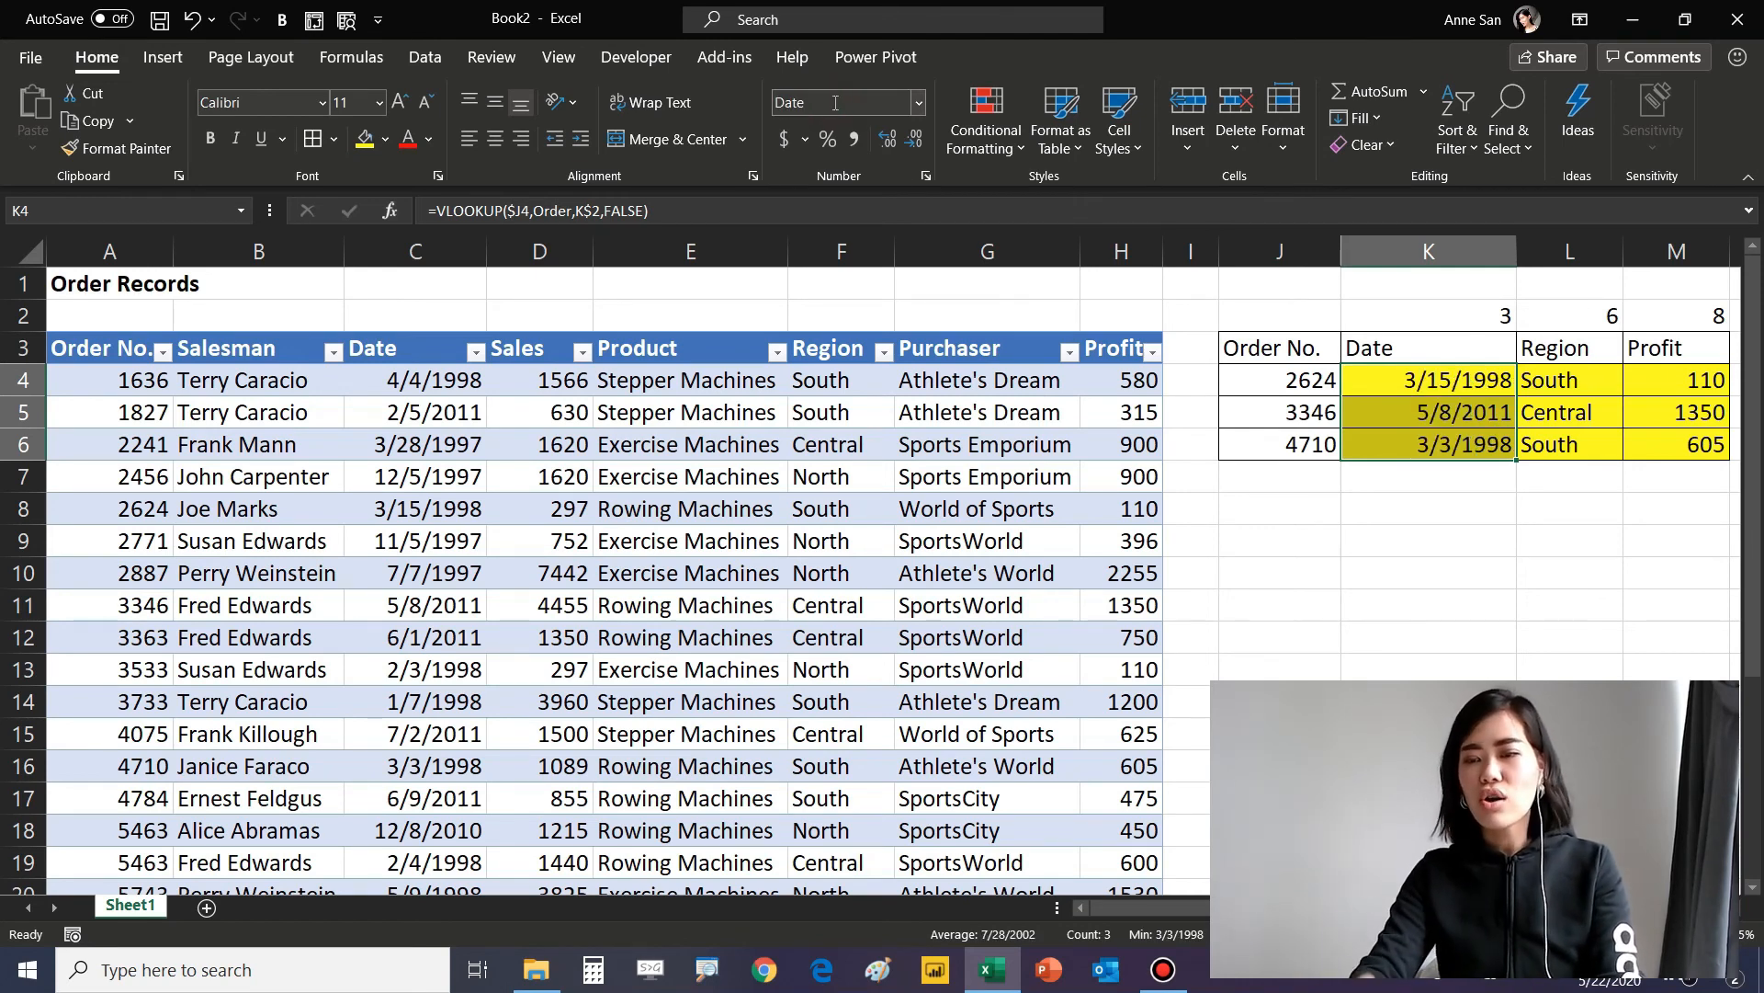
pyautogui.click(1447, 551)
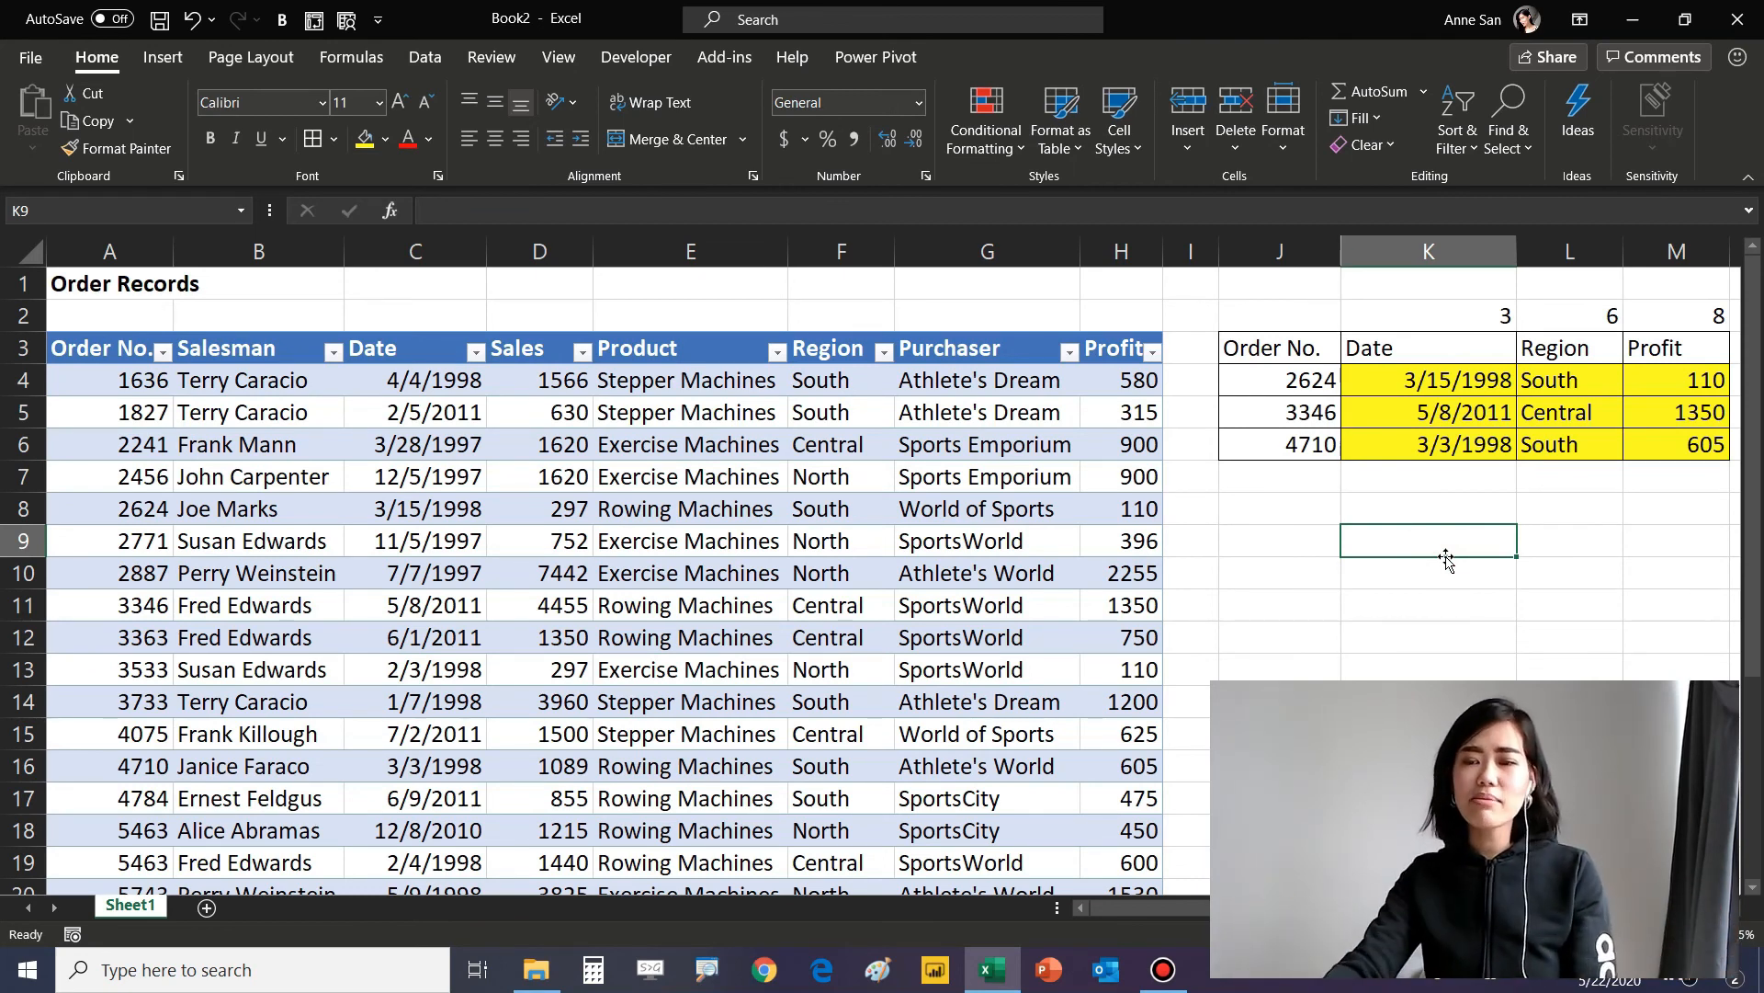
# Change the L3 heading to Salesman and widen column L to fit the full names.
pyautogui.click(1580, 349)
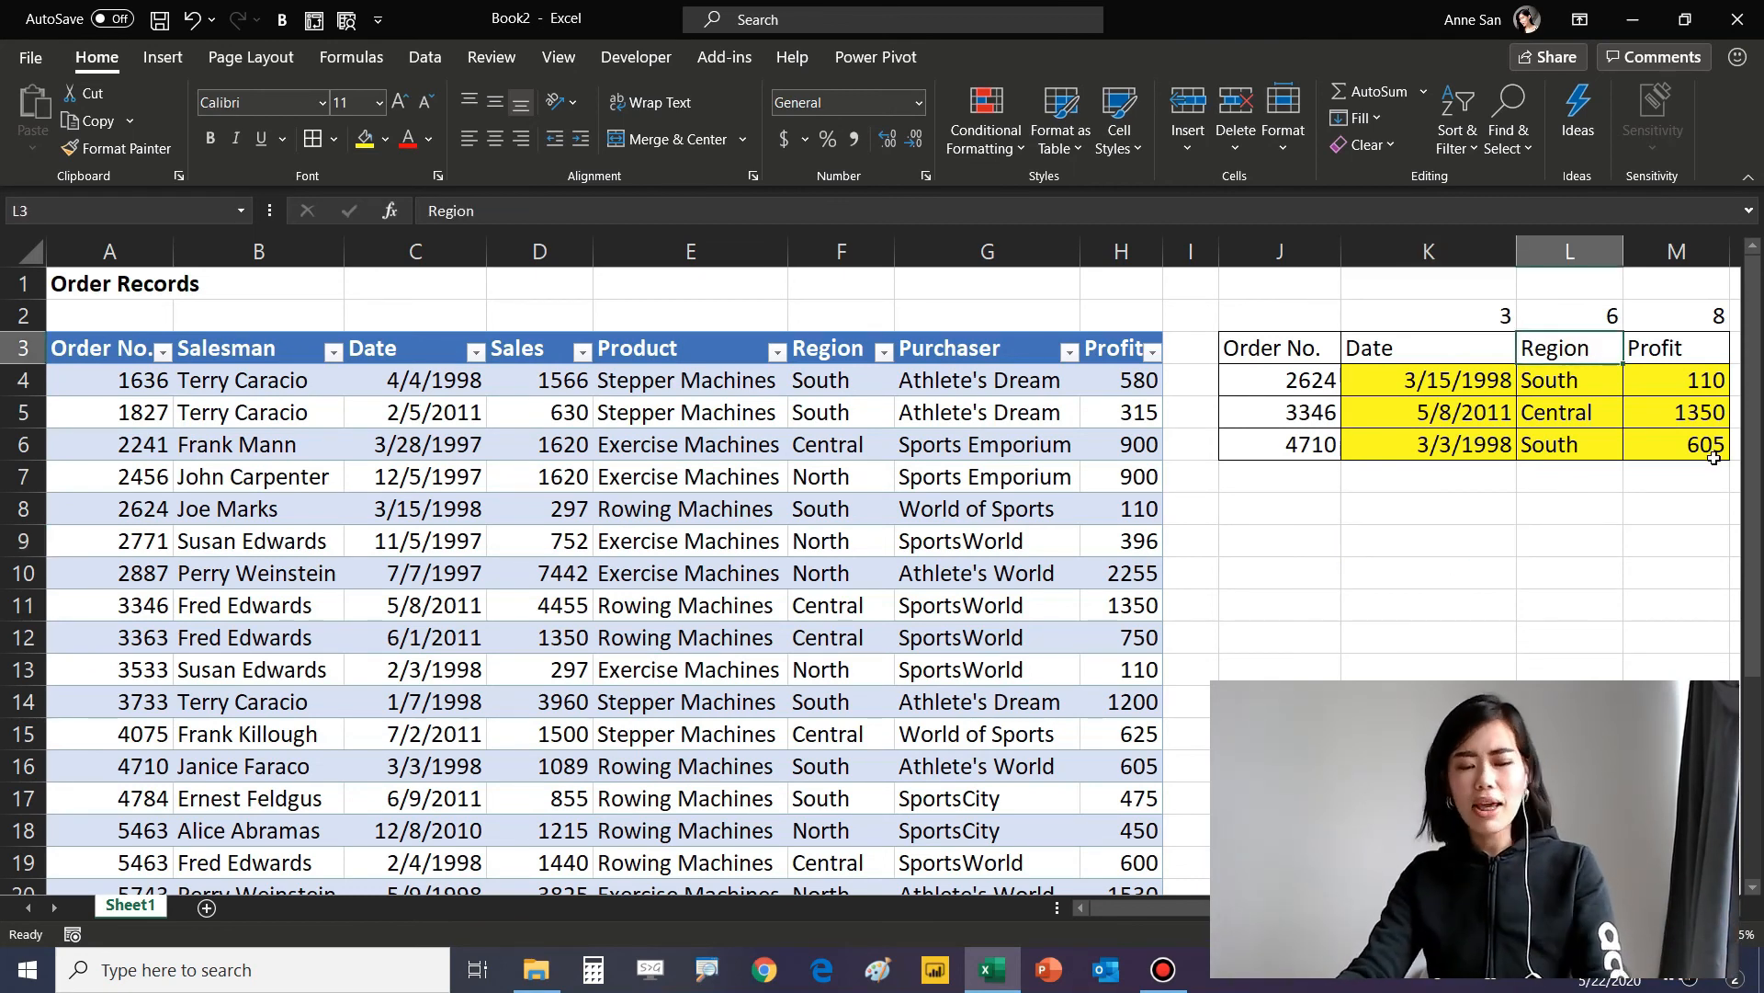
pyautogui.write('Salesman')
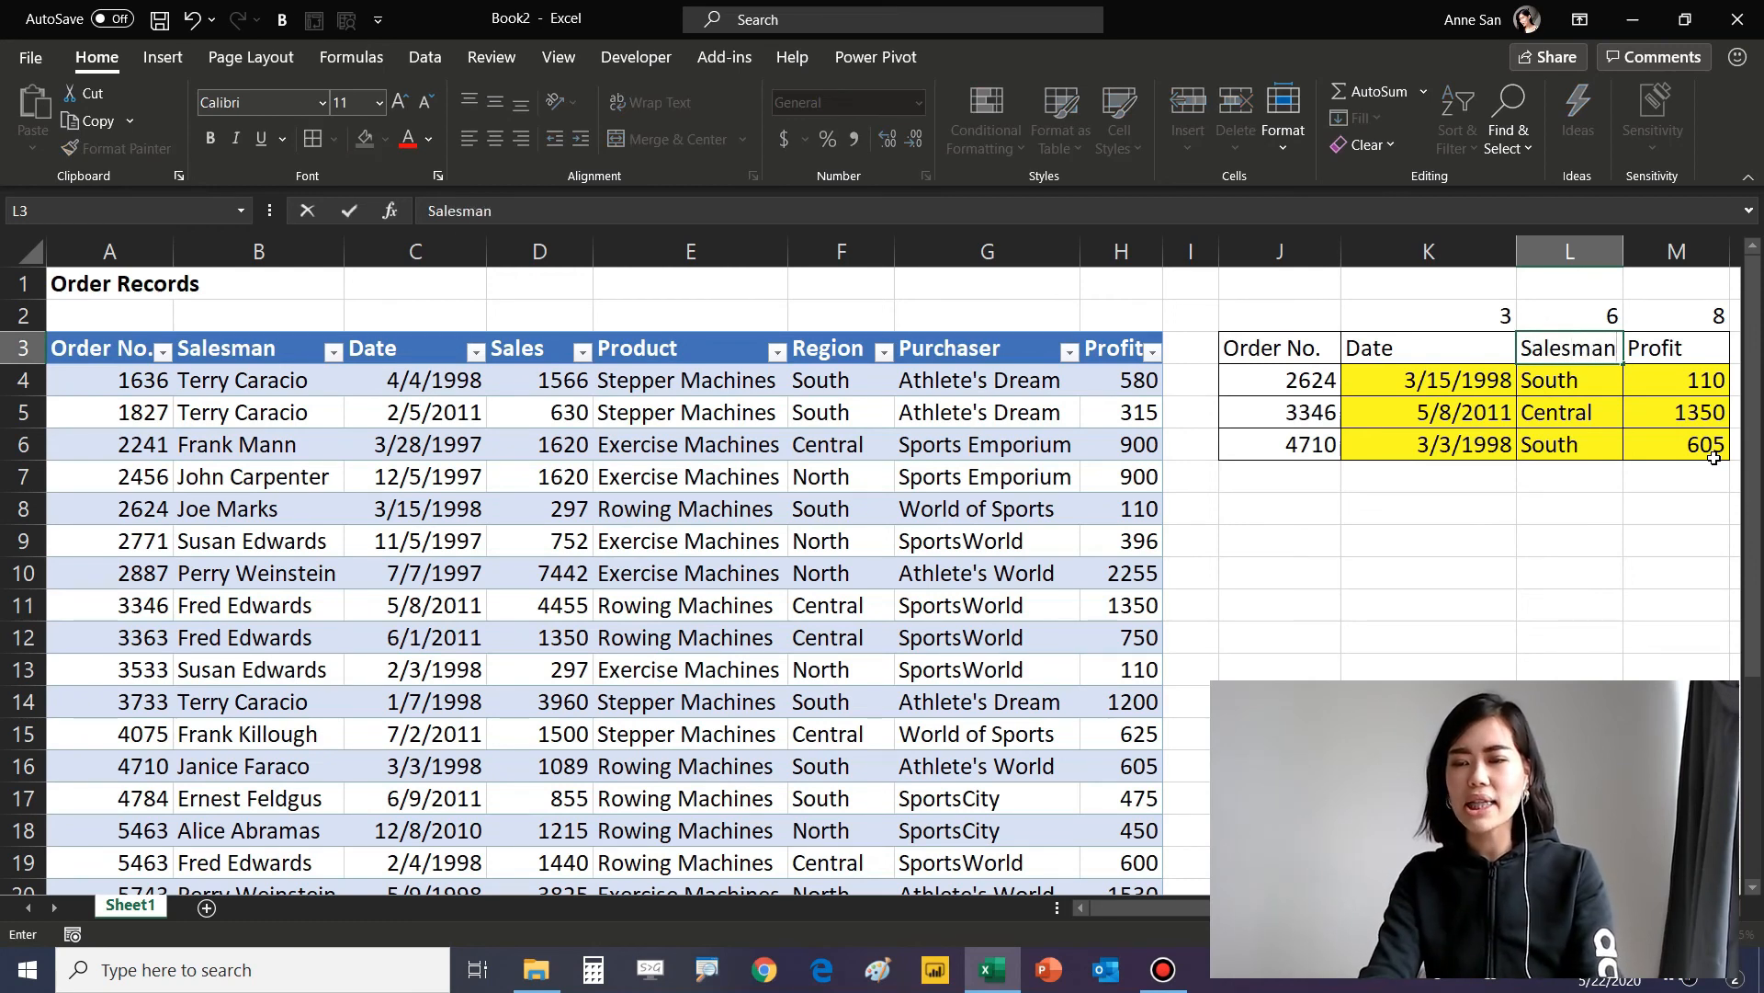
pyautogui.press('Return')
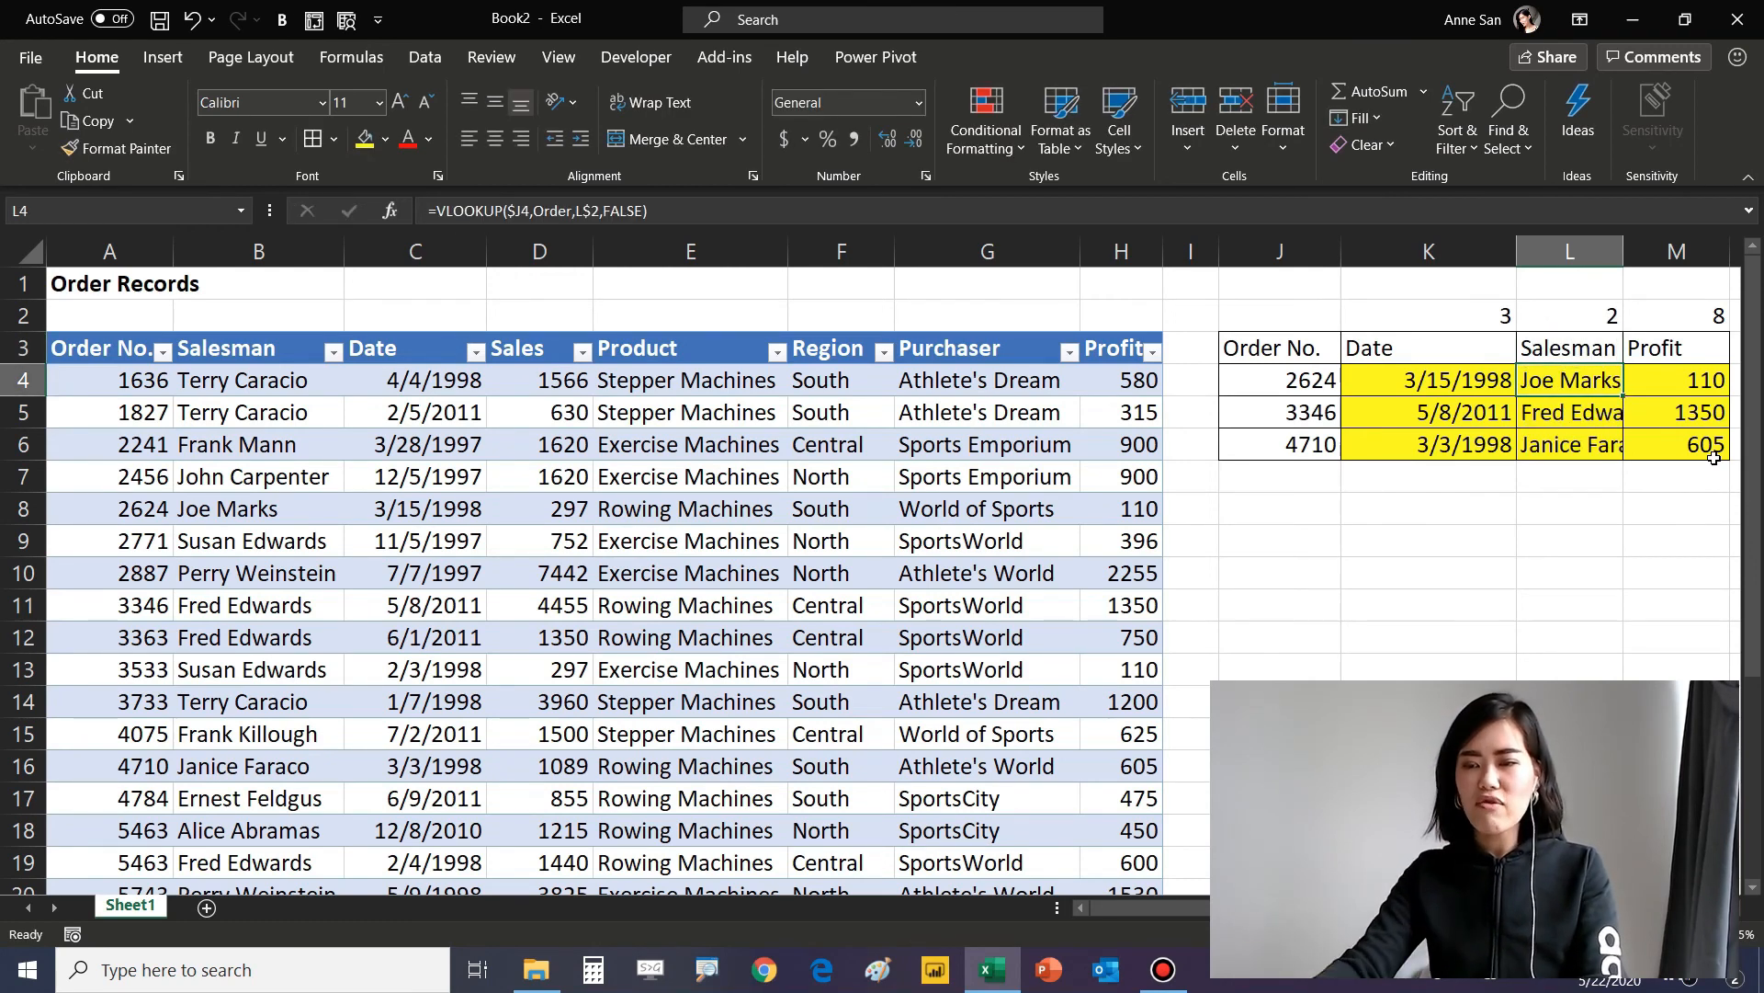
pyautogui.moveTo(1624, 251); pyautogui.dragTo(1703, 251)
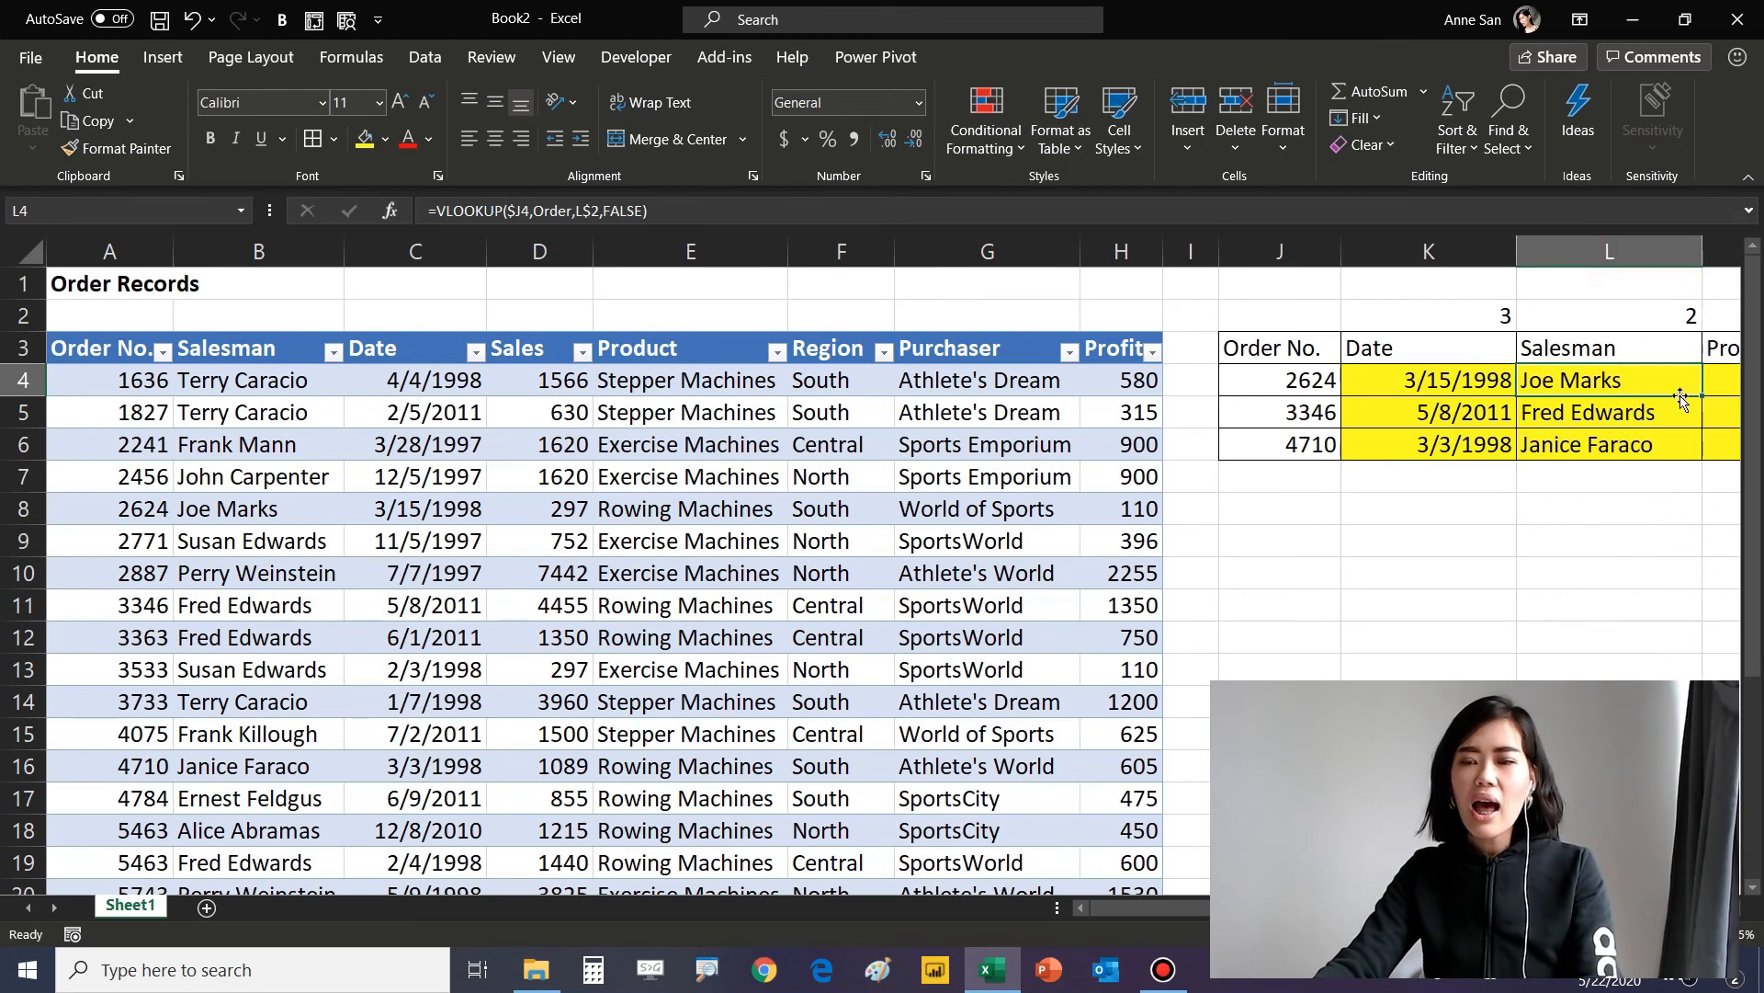
pyautogui.click(1547, 512)
pyautogui.scroll(-1, 1549, 517)
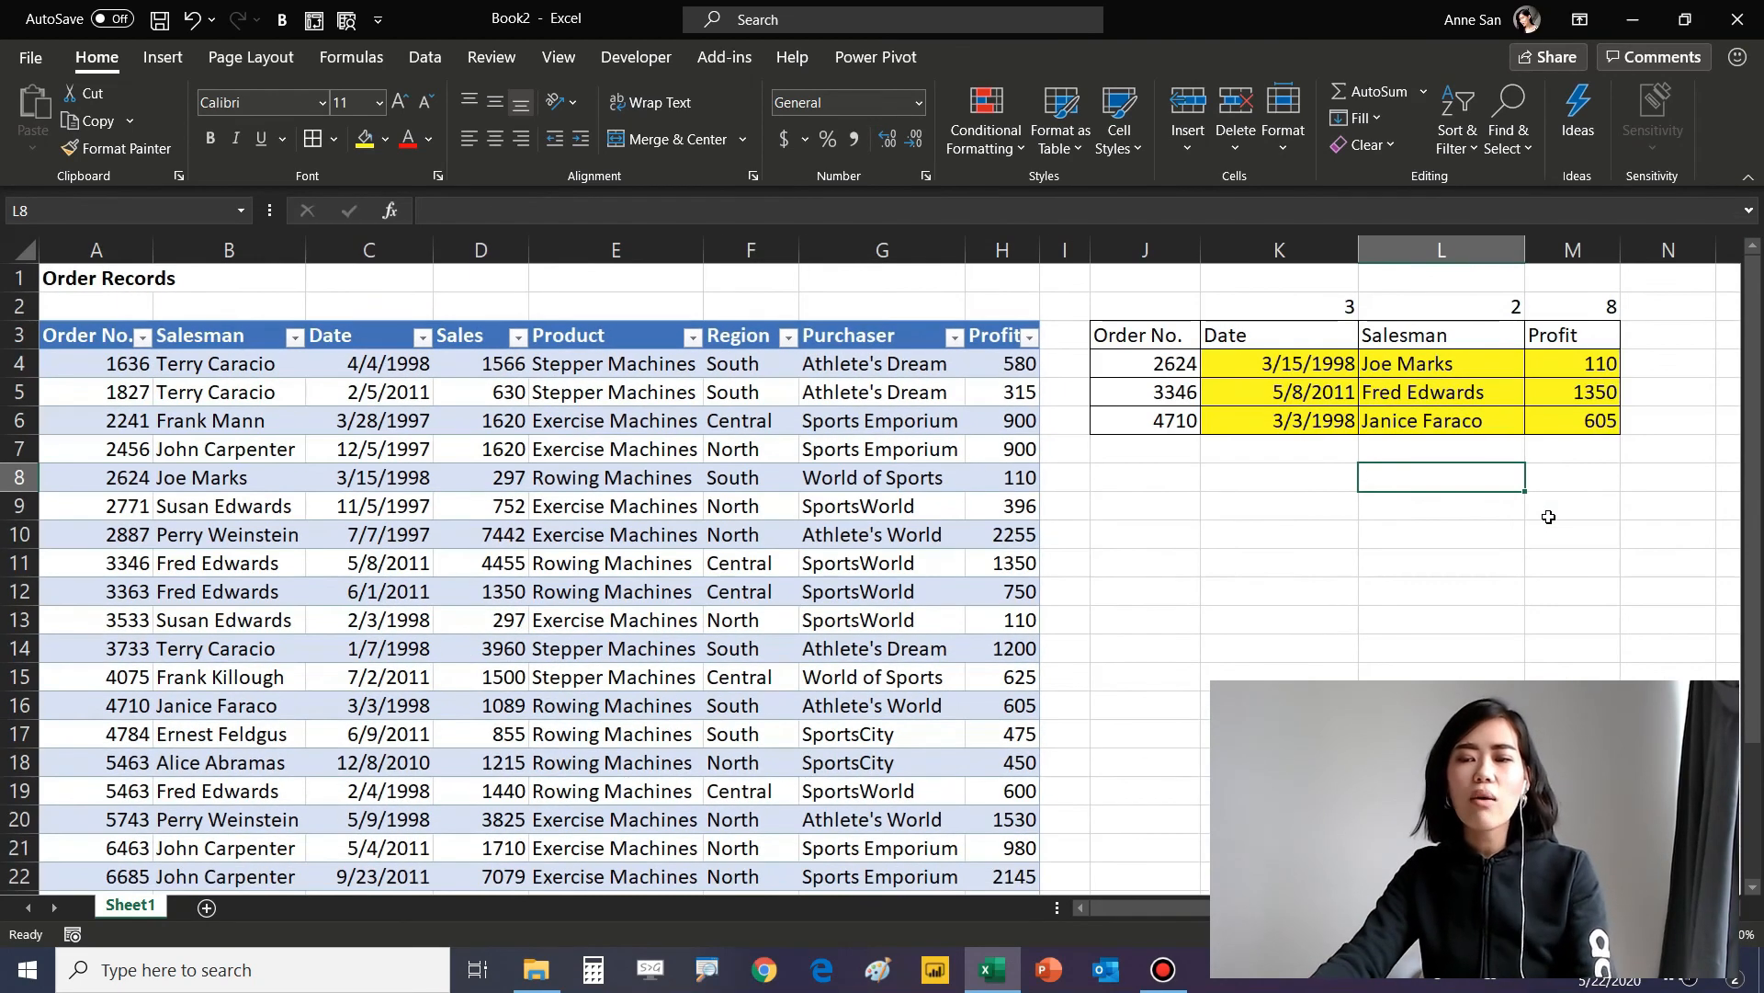